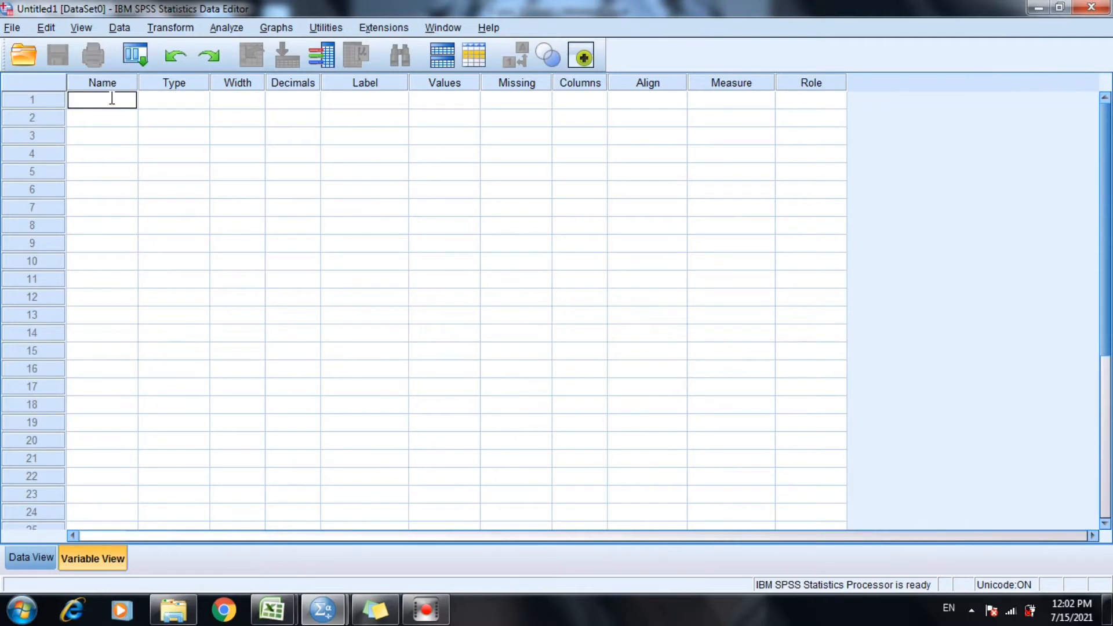
Define the first five variables in rows 1 to 5 with the names X1, X2, X3, X4 and X5.
type("X1")
key("Return")
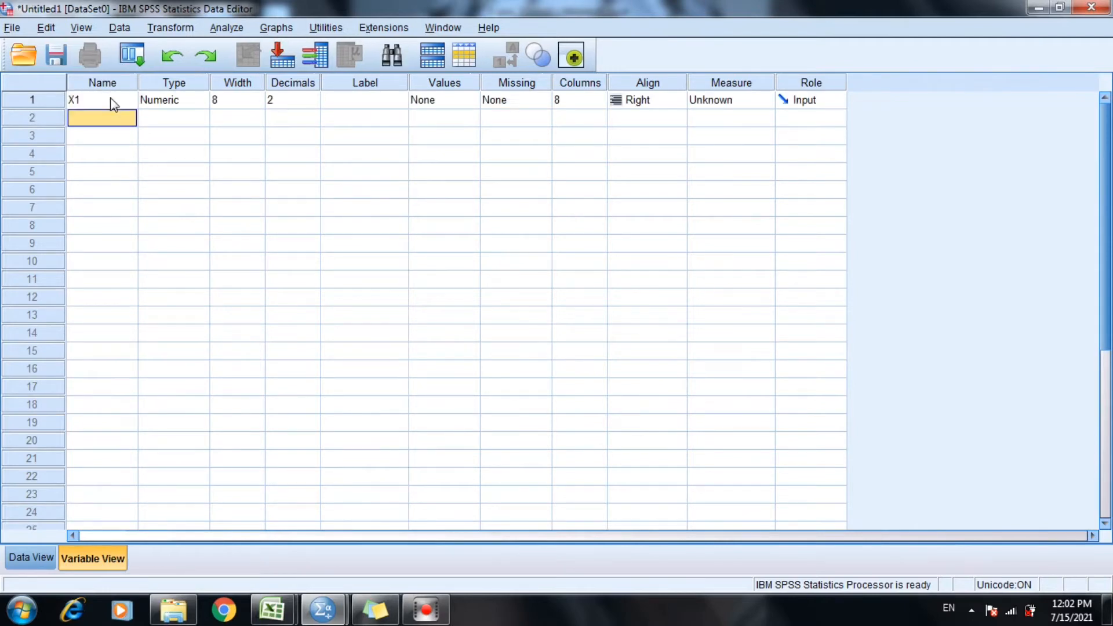
type("X2")
key("Return")
type("X3")
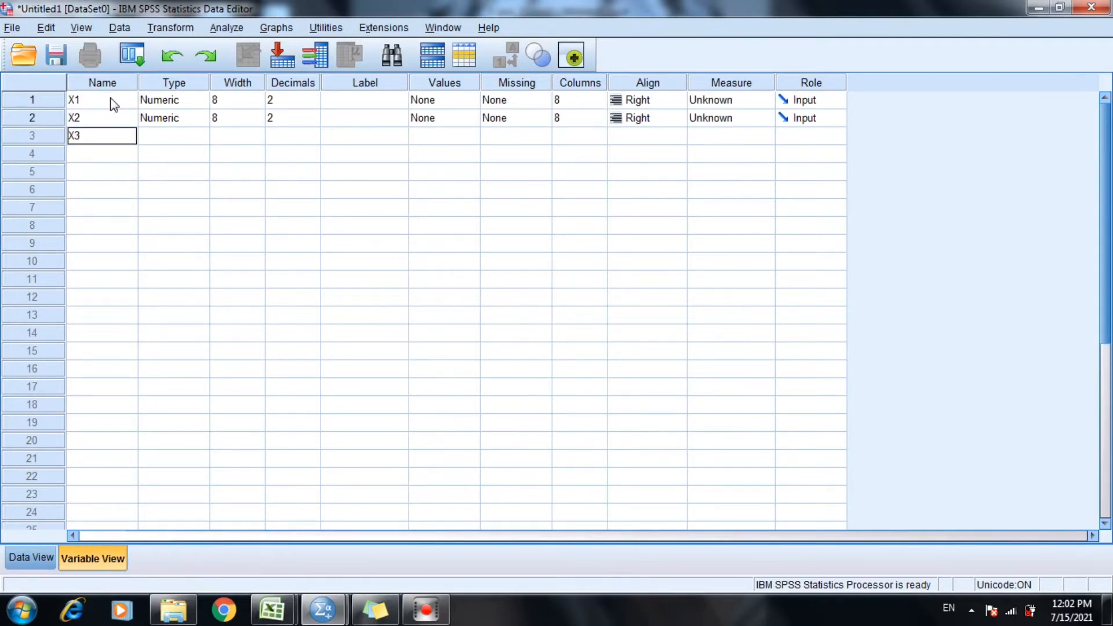
key("Return")
type("X4")
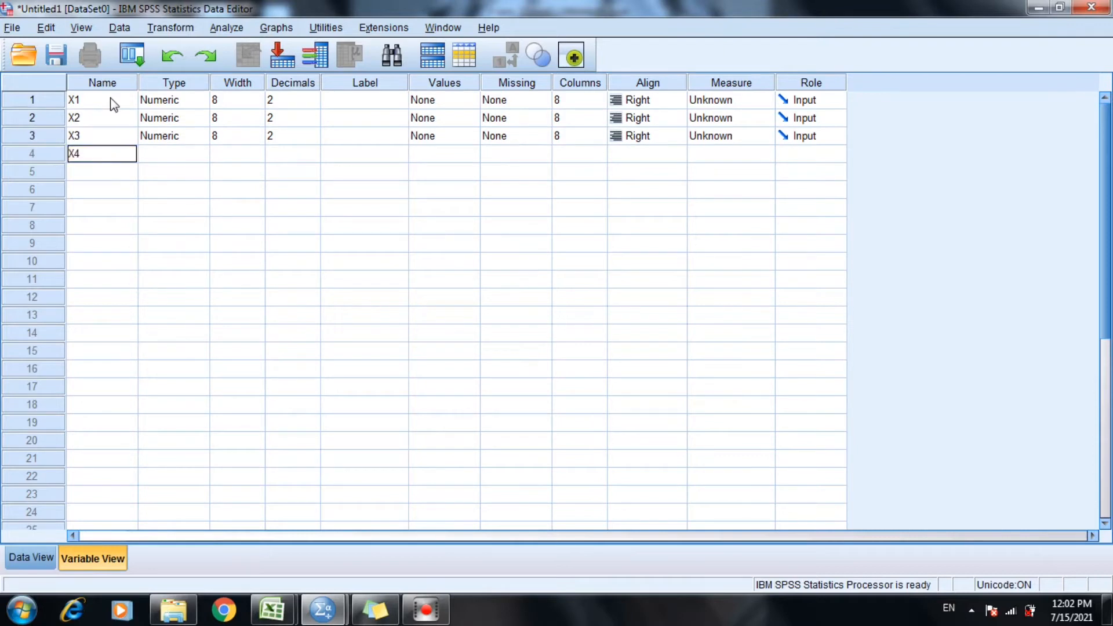
key("Return")
type("X5")
key("Return")
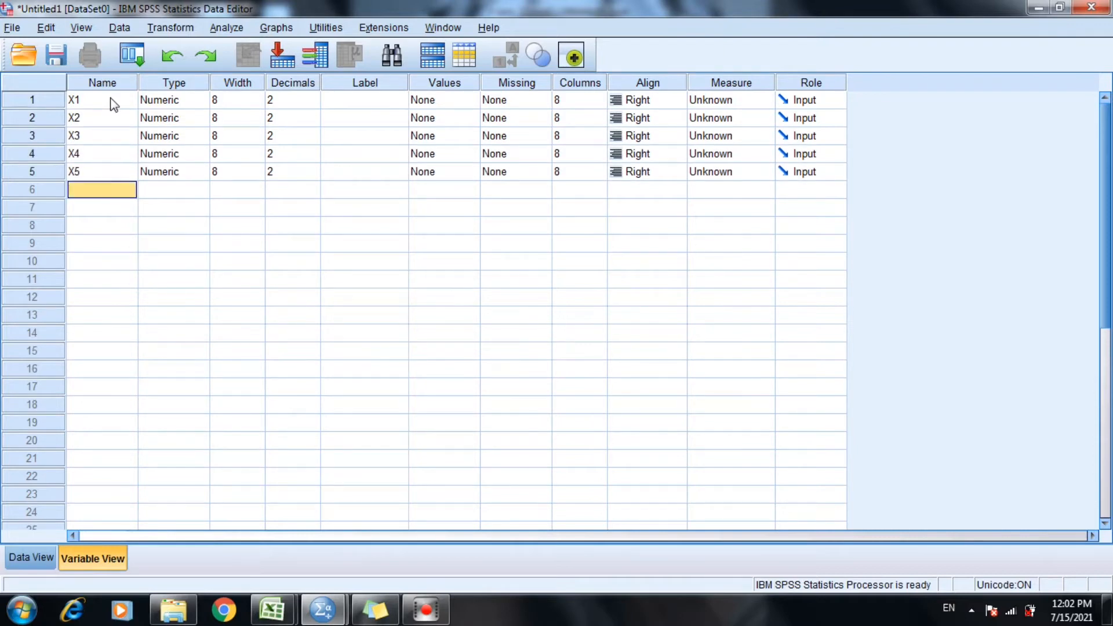
Add five more variables in rows 6 to 10, named X6, X7, X8, X9 and X10.
type("X6")
key("Return")
type("X7")
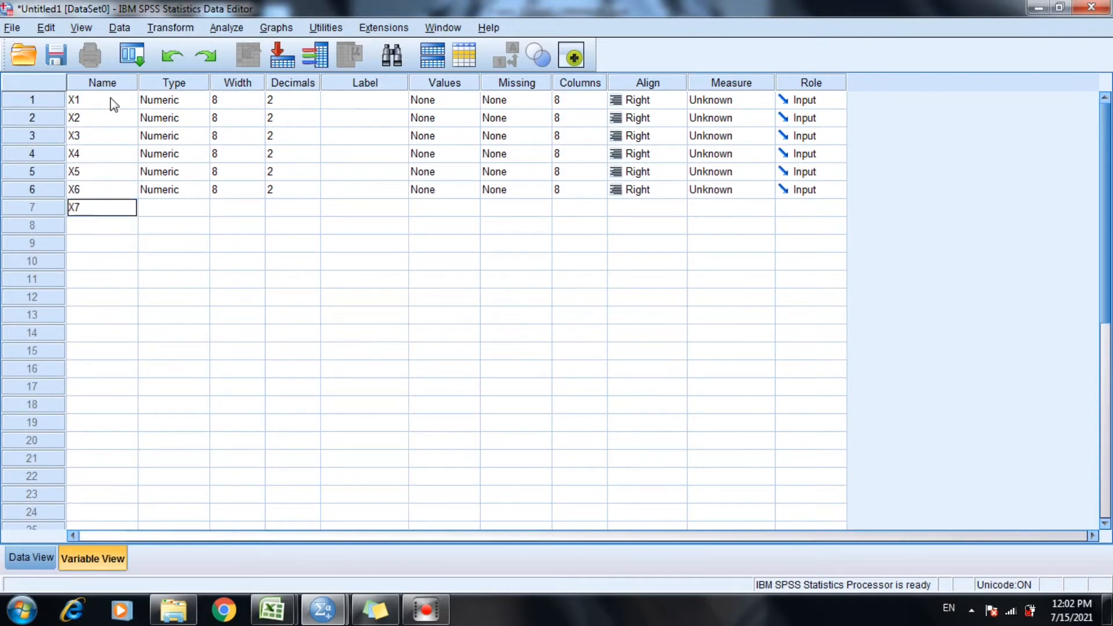
key("Return")
type("X8")
key("Return")
type("X9")
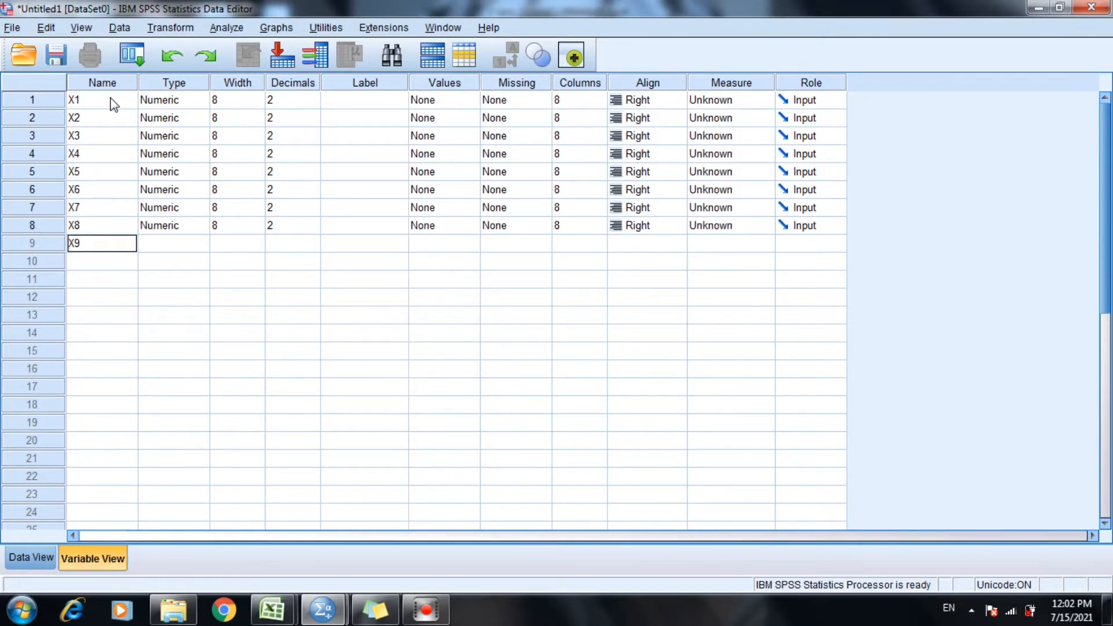
key("Return")
type("X10")
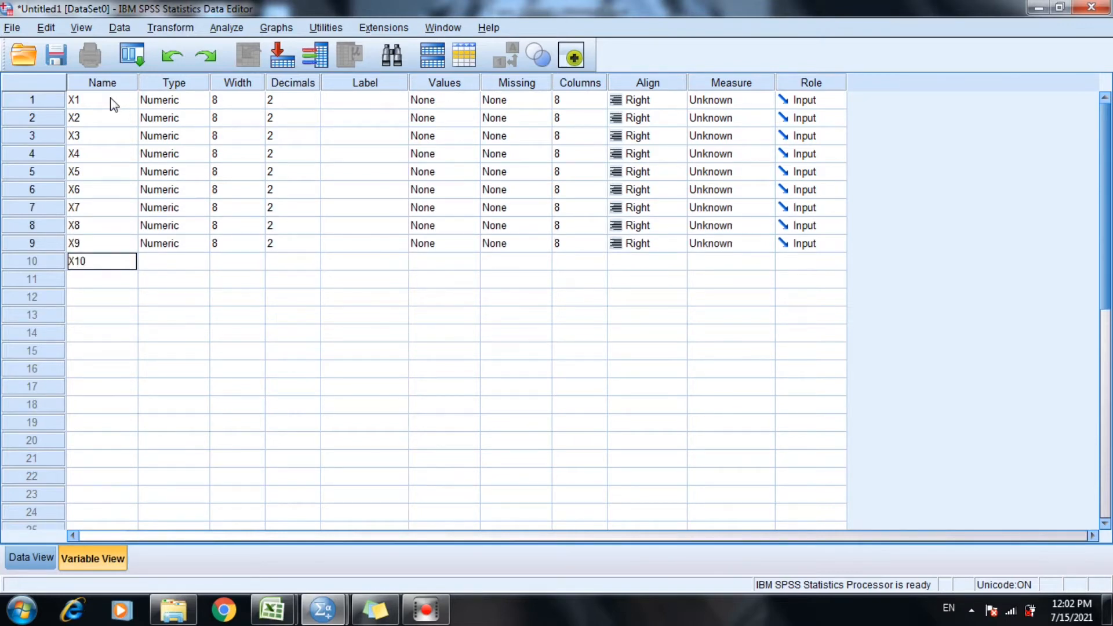
key("Return")
Add variables named X11, X12, X13, X14 and X15 in rows 11 to 15.
type("X11")
key("Return")
type("X12")
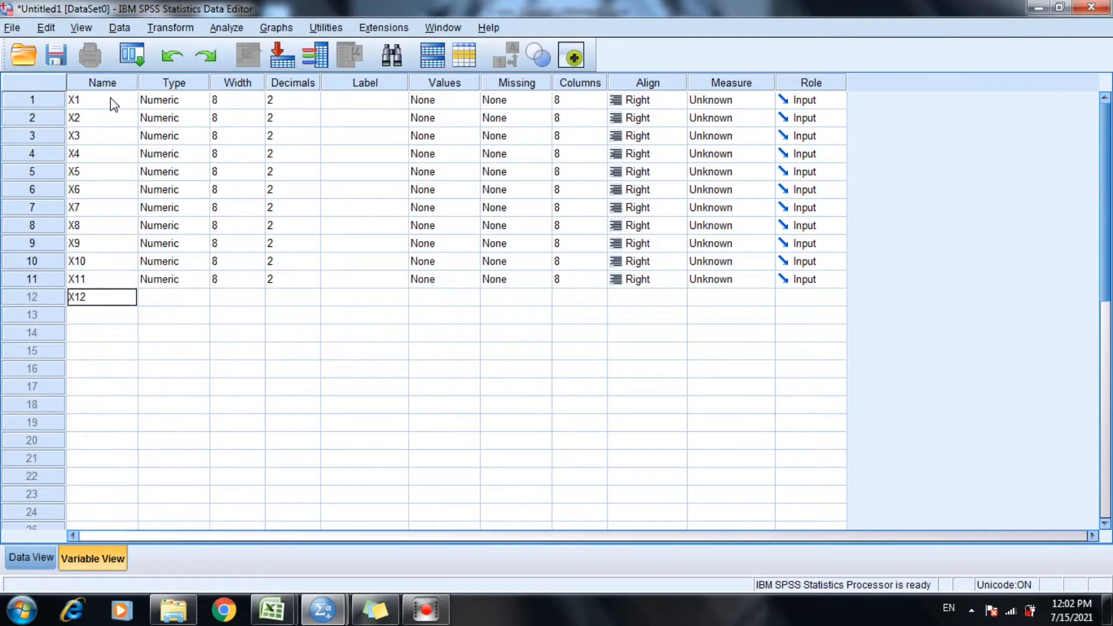
key("Return")
type("X13")
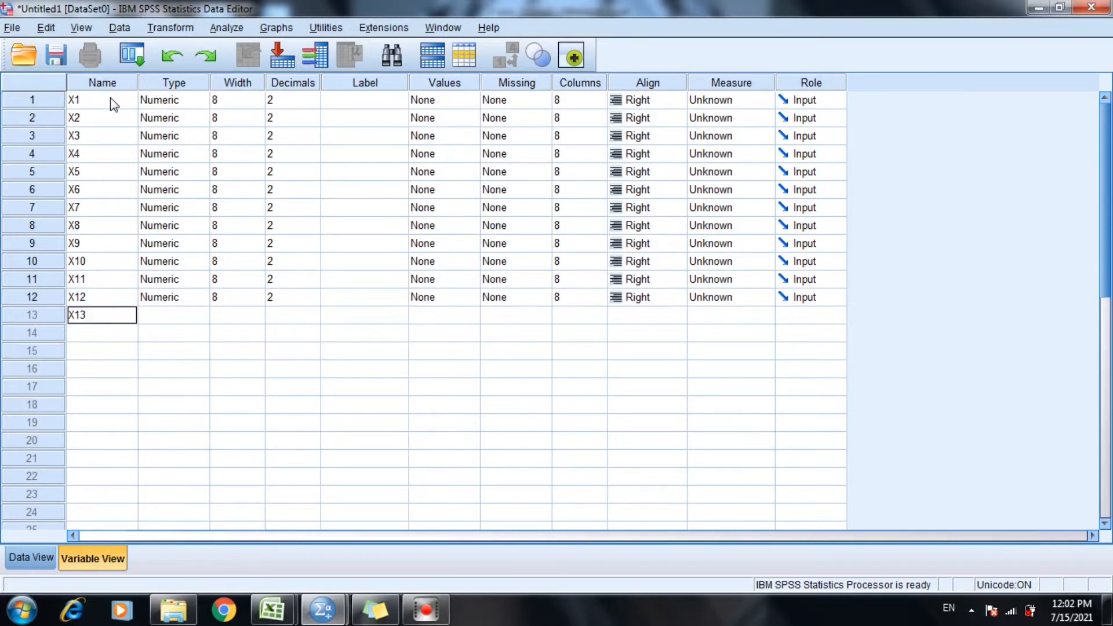
key("Return")
type("X14")
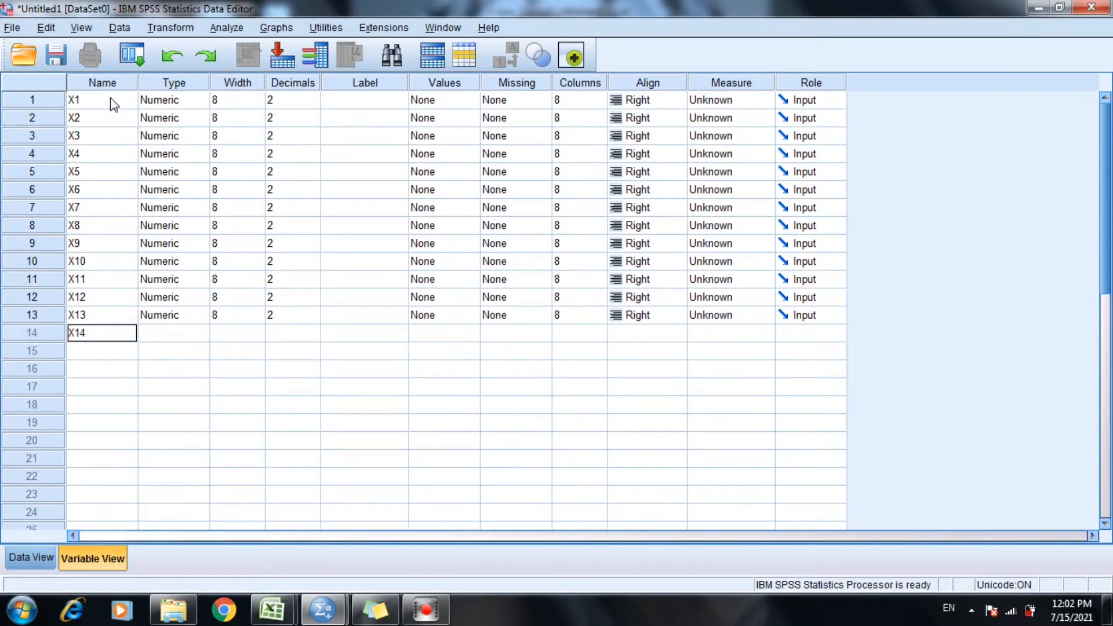
key("Return")
type("X15")
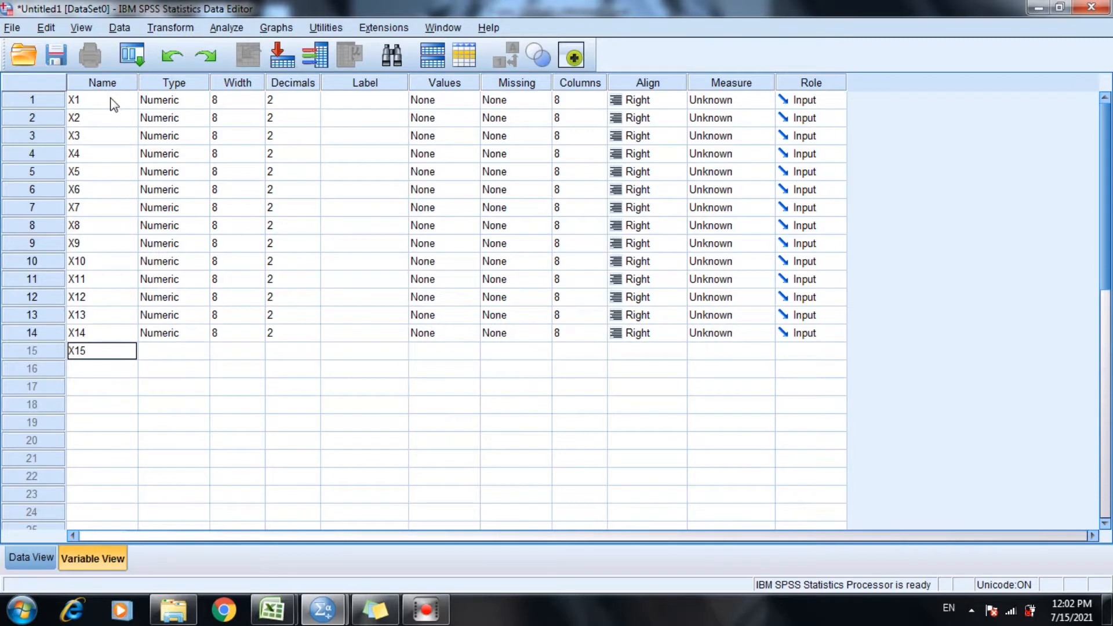
key("Return")
Add variables X16, X17, X18 and X19 in rows 16 to 19, and Y1 in row 20.
type("X16")
key("Return")
type("X")
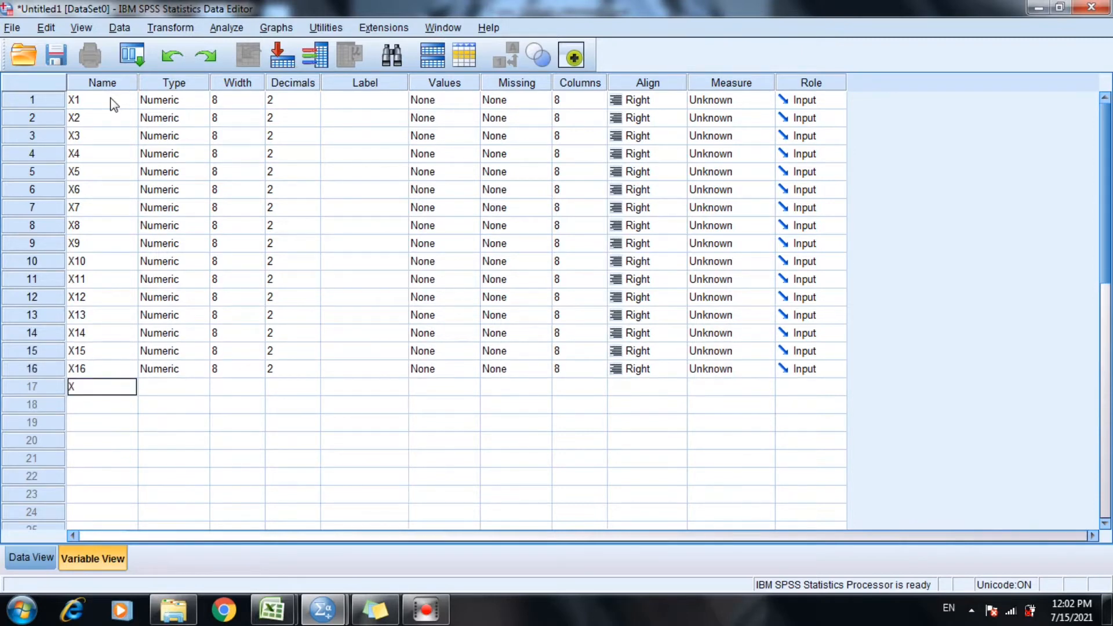
type("17")
key("Return")
type("X")
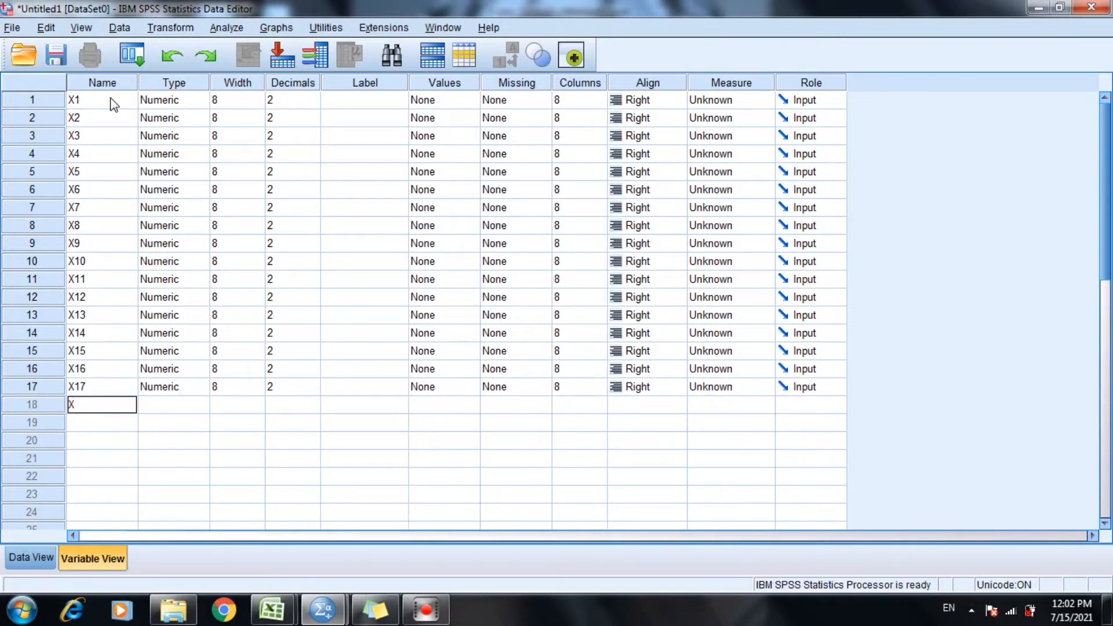
type("18")
key("Return")
type("X19")
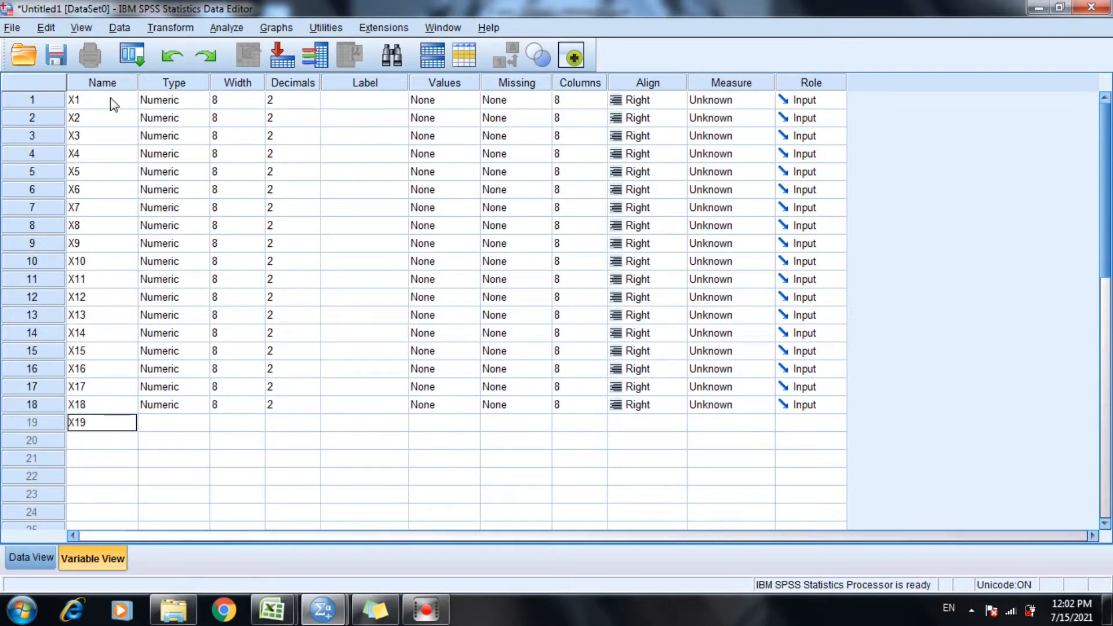
key("Return")
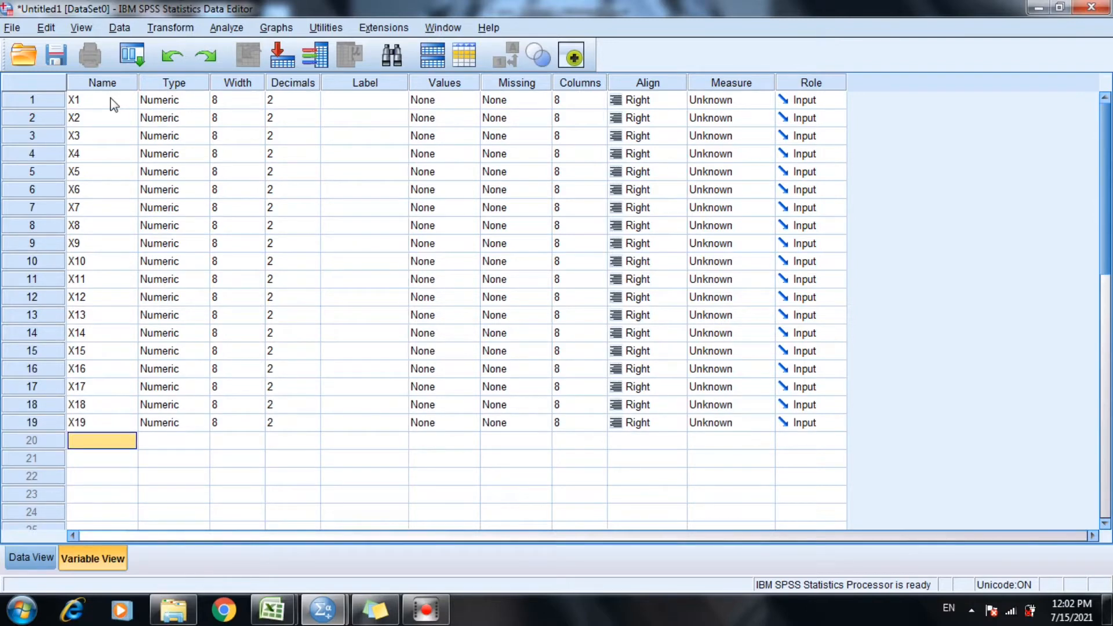
type("Y1")
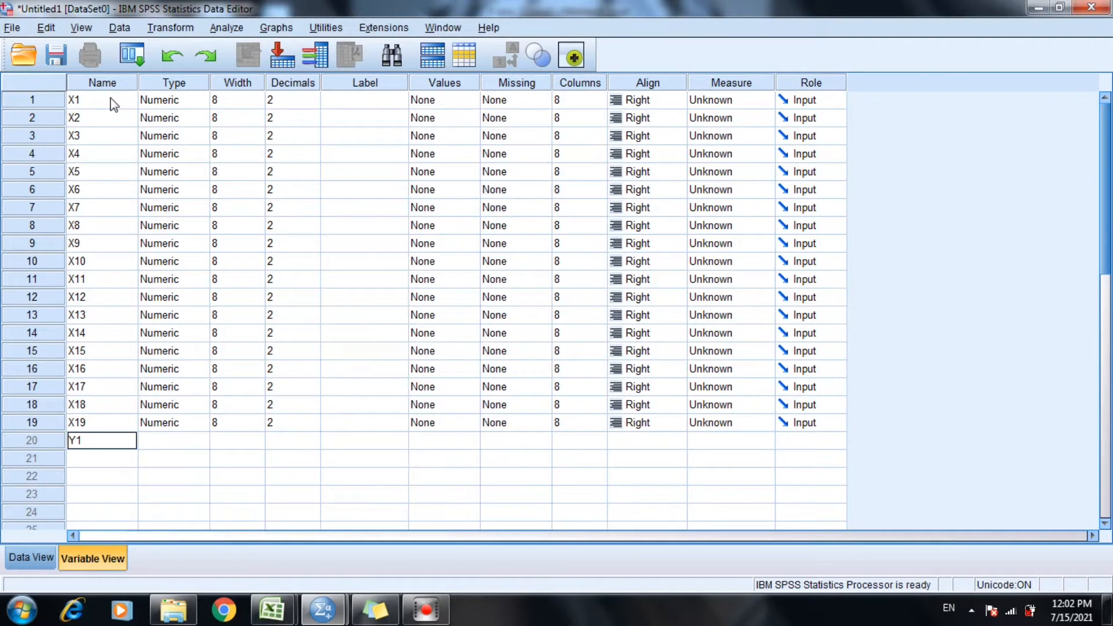
key("Return")
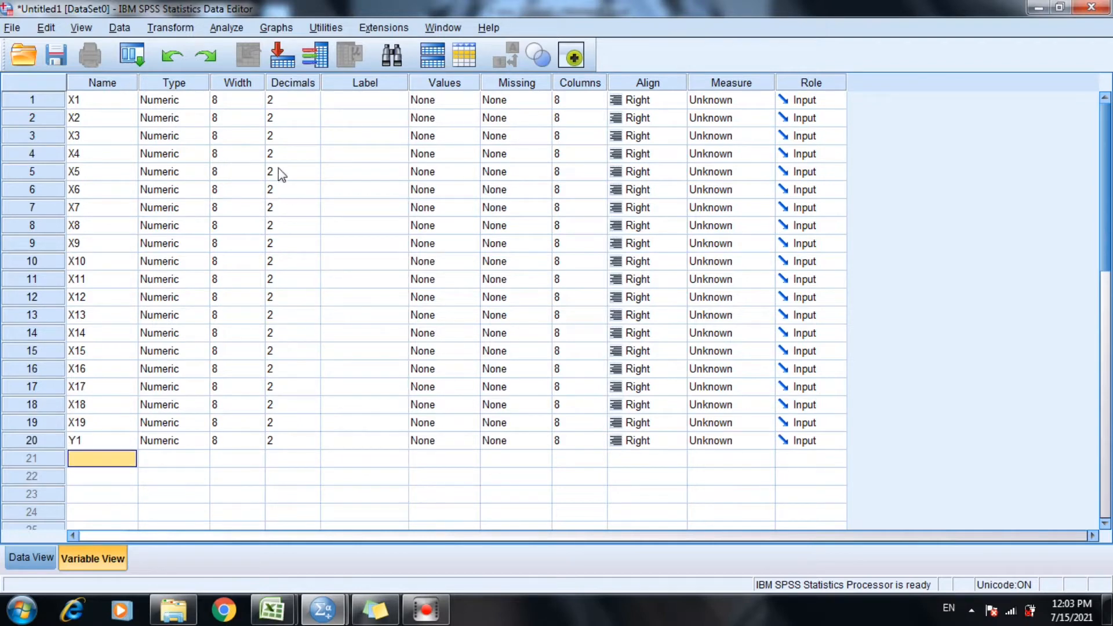
Set the number of decimals to 0 for variables X1, X2, X3 and X4.
left_click(284, 99)
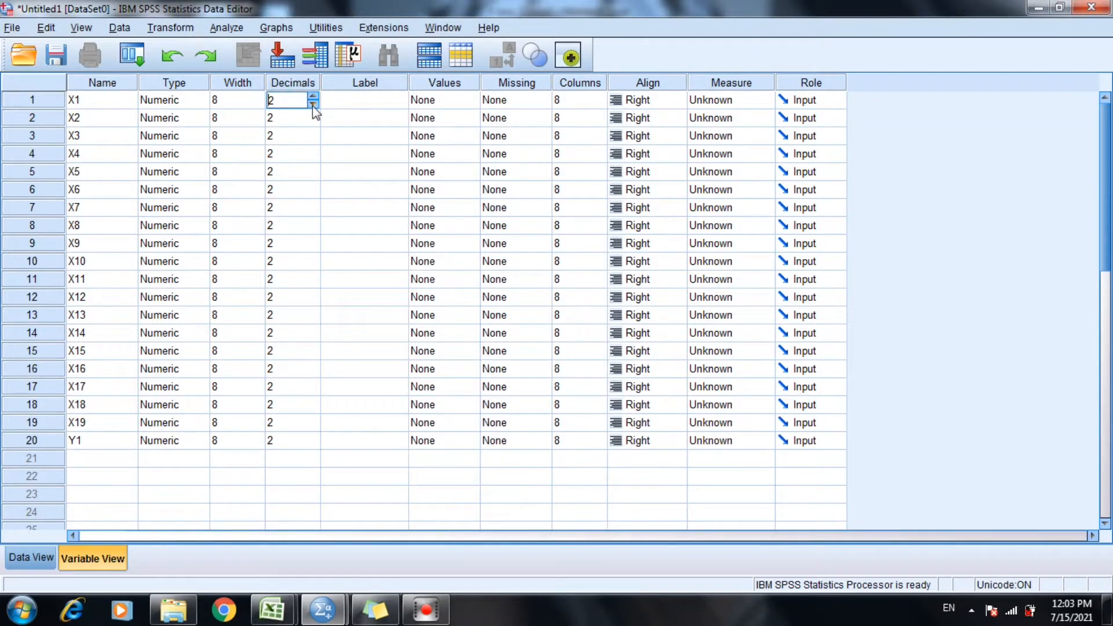
left_click(312, 105)
left_click(312, 106)
double_click(282, 101)
left_click(284, 115)
double_click(284, 115)
type("0")
left_click(286, 132)
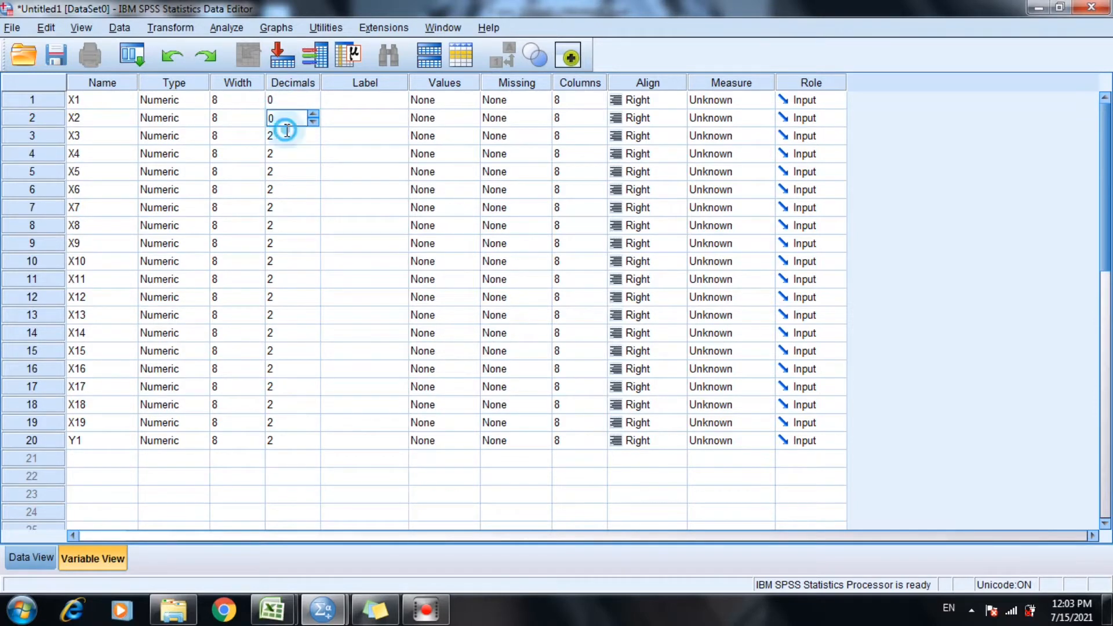
double_click(286, 132)
type("0")
left_click(283, 156)
double_click(283, 155)
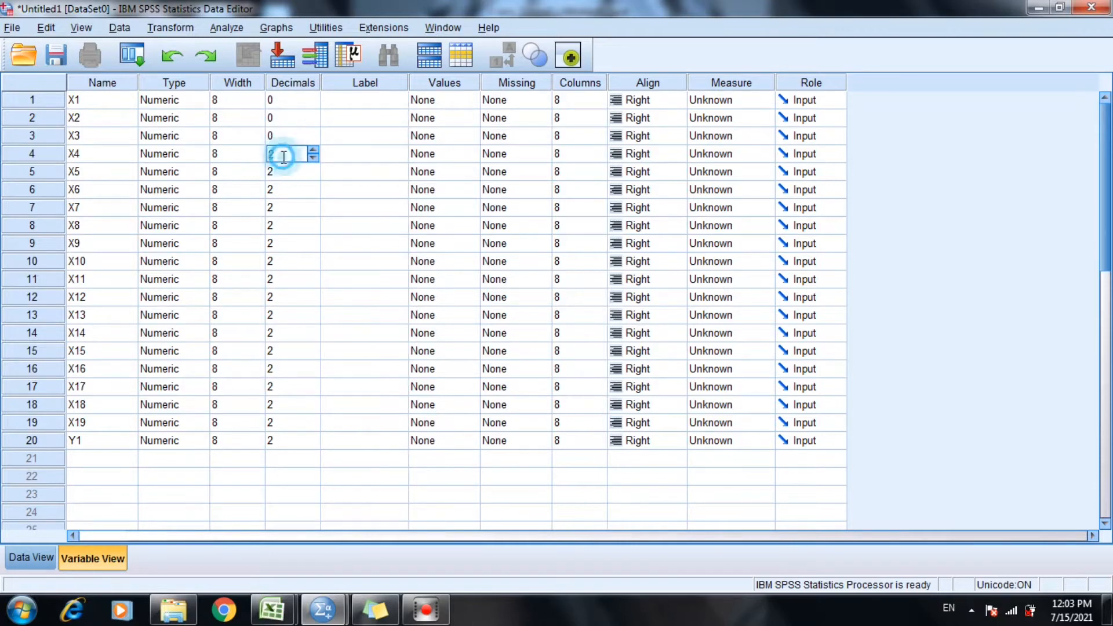
type("0")
Set the number of decimals to 0 for variables X5, X6, X7 and X8.
left_click(286, 173)
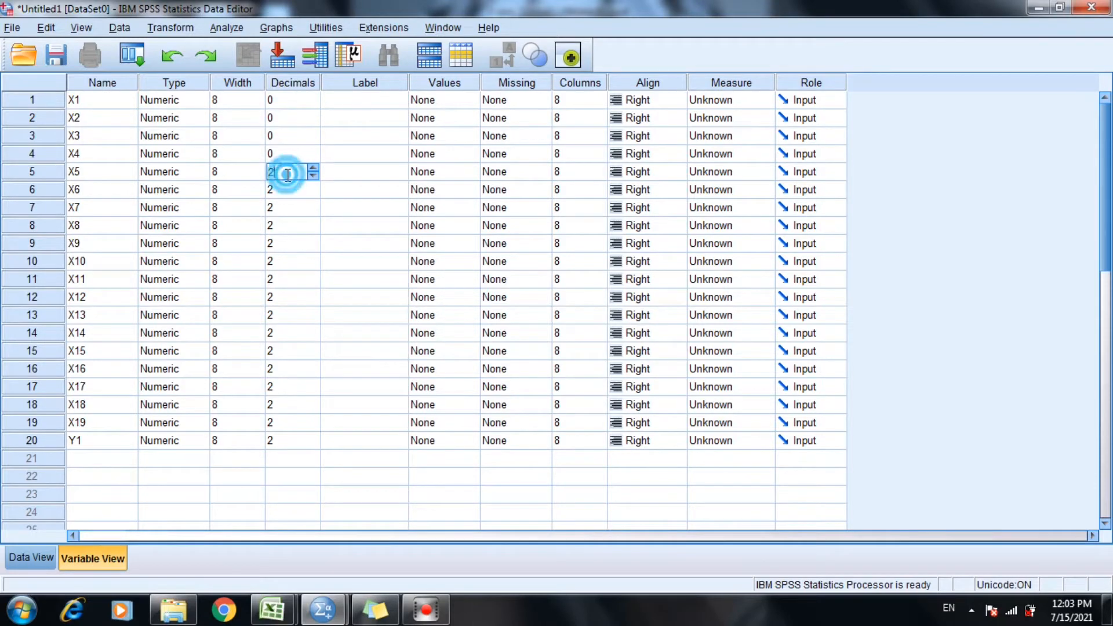
double_click(288, 173)
type("0")
left_click(275, 192)
double_click(274, 192)
type("0")
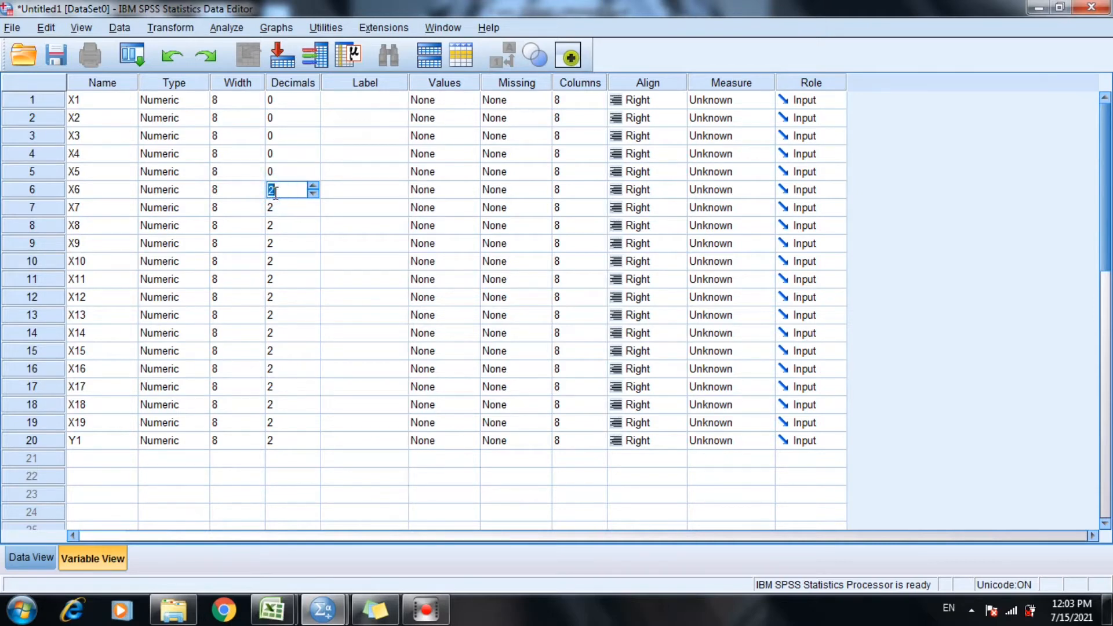
double_click(282, 204)
double_click(281, 203)
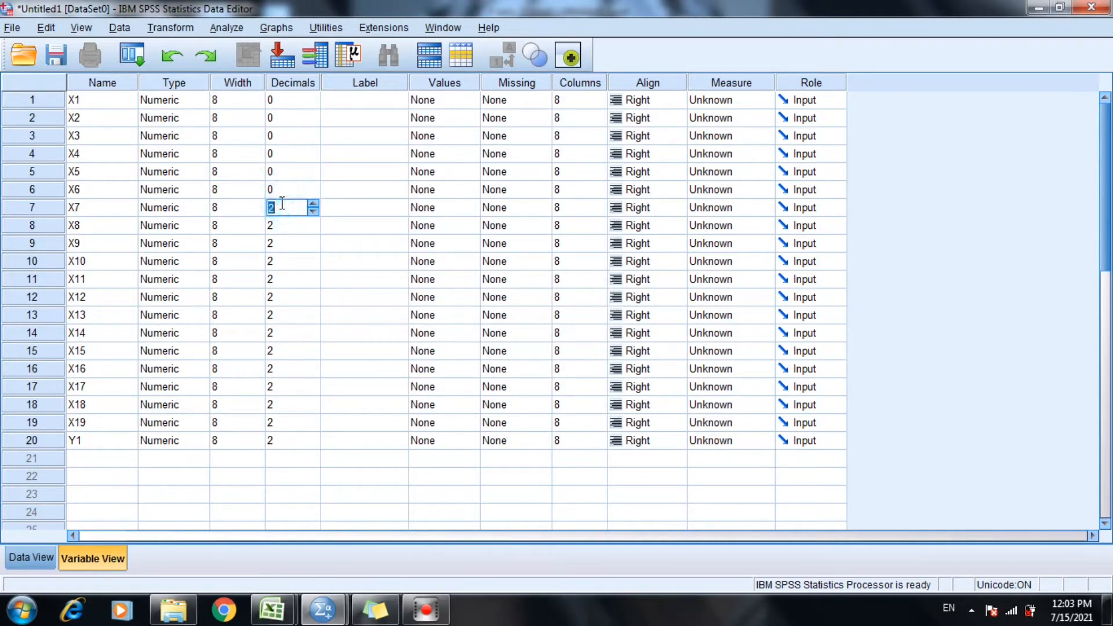
type("0")
double_click(288, 225)
type("0")
Set the number of decimals to 0 for variables X9, X10, X11 and X12.
double_click(289, 240)
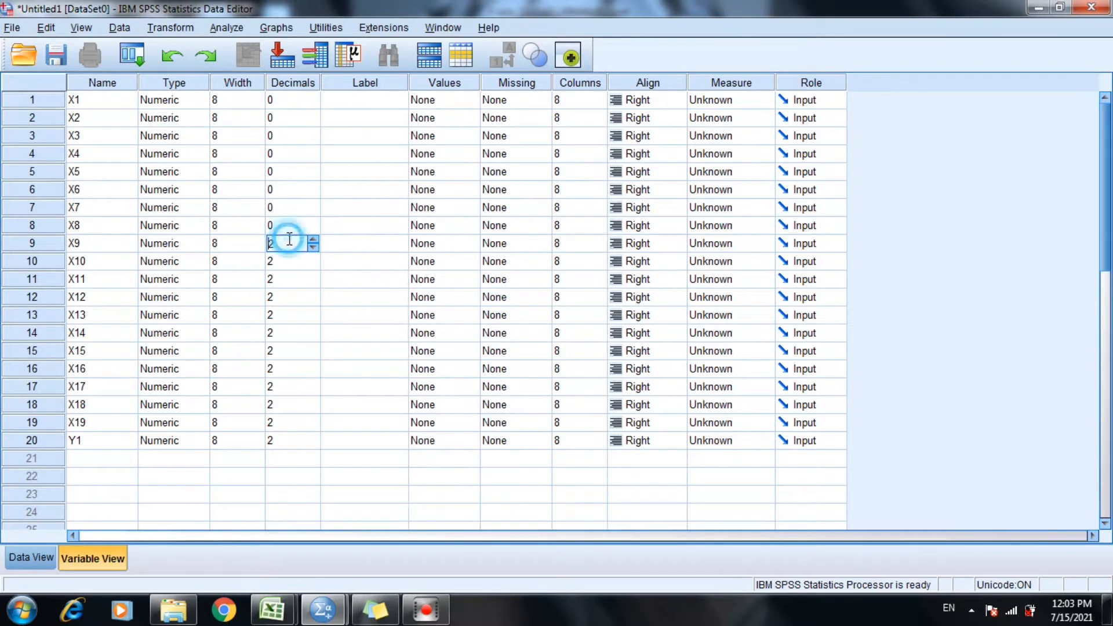
type("0")
double_click(285, 256)
type("0")
double_click(274, 280)
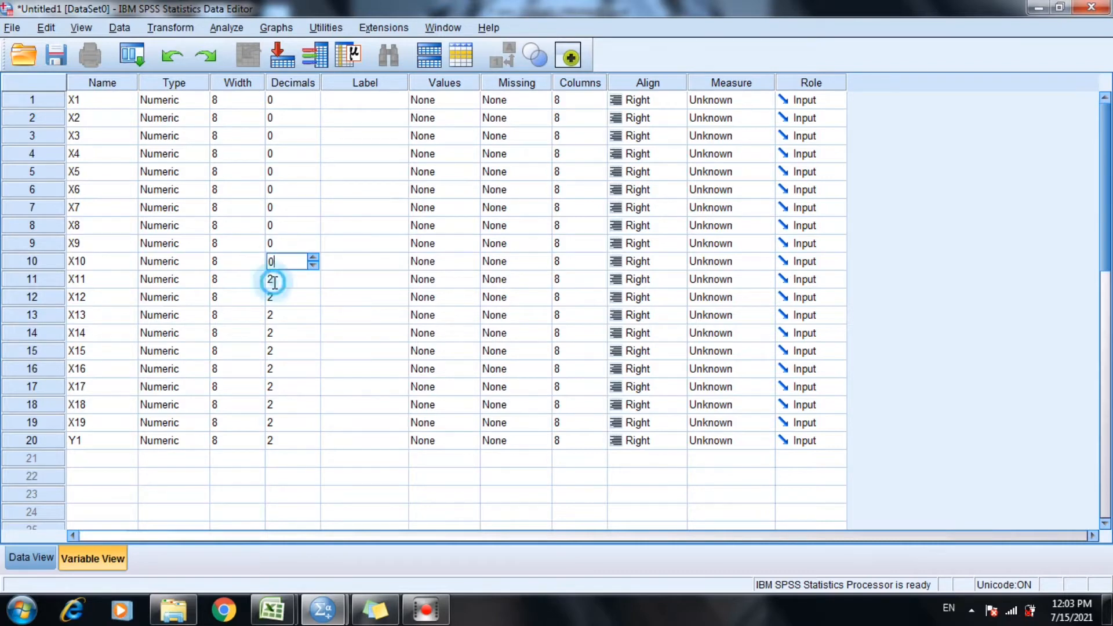
type("0")
double_click(283, 298)
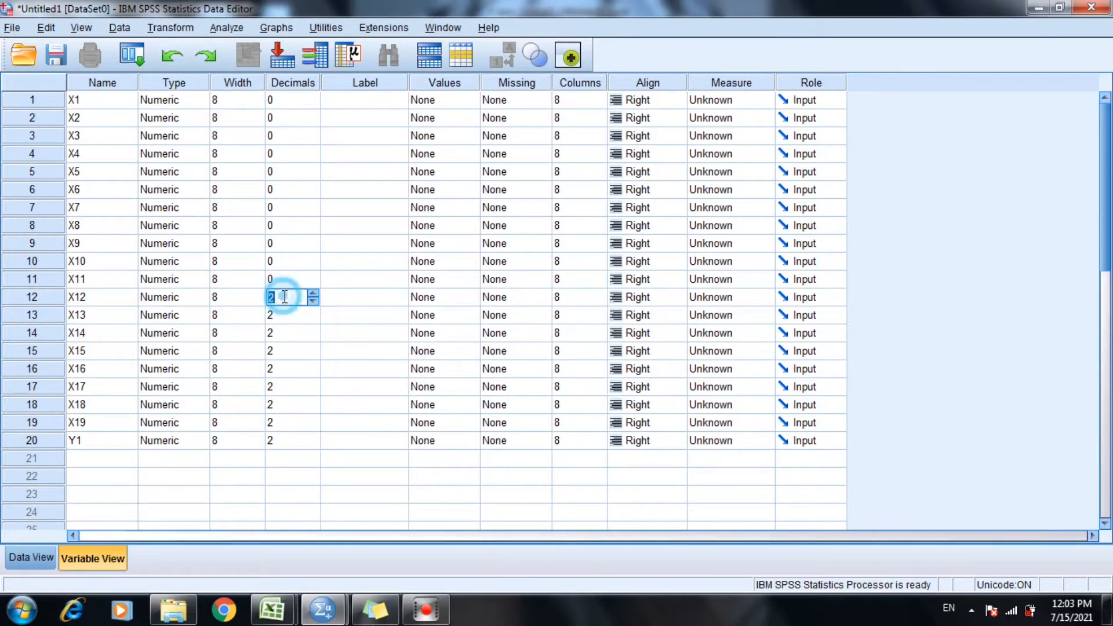
type("0")
Set the number of decimals to 0 for variables X13, X14, X15 and X16.
double_click(286, 313)
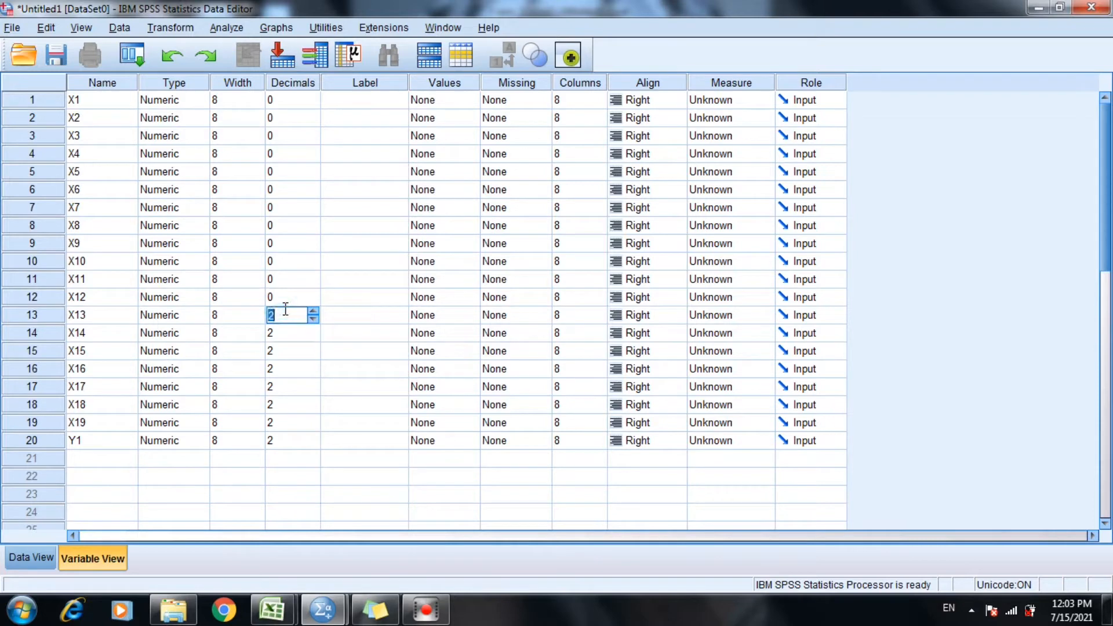
type("0")
double_click(287, 334)
type("0")
double_click(288, 351)
type("0")
double_click(288, 369)
type("0")
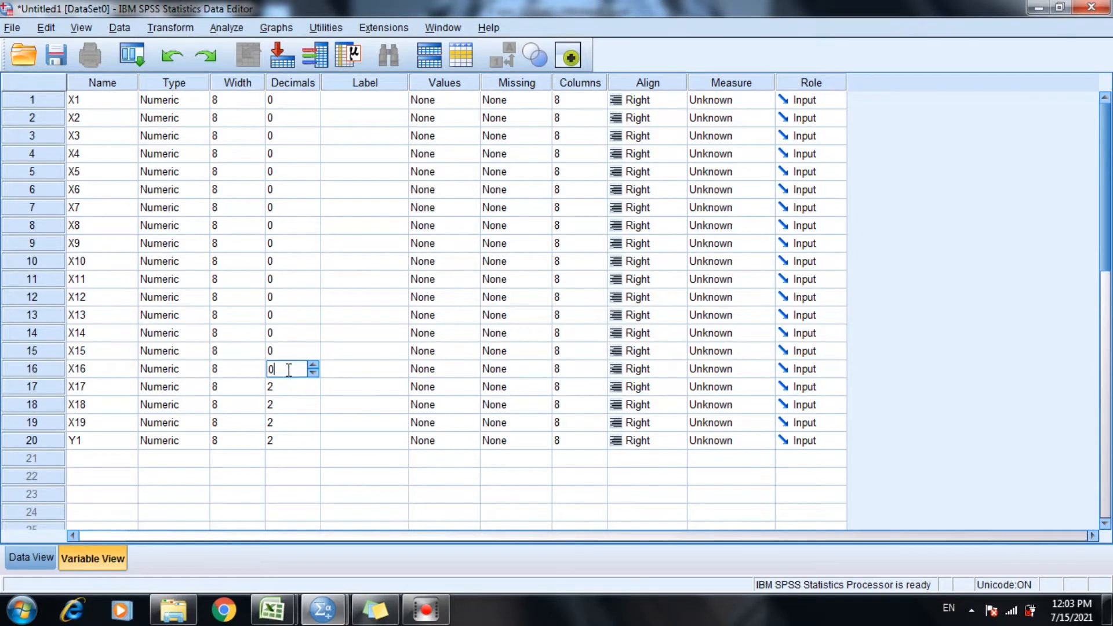
Set the number of decimals to 0 for variables X17, X18, X19 and Y1.
double_click(286, 386)
type("0")
key("Delete")
double_click(291, 401)
type("0")
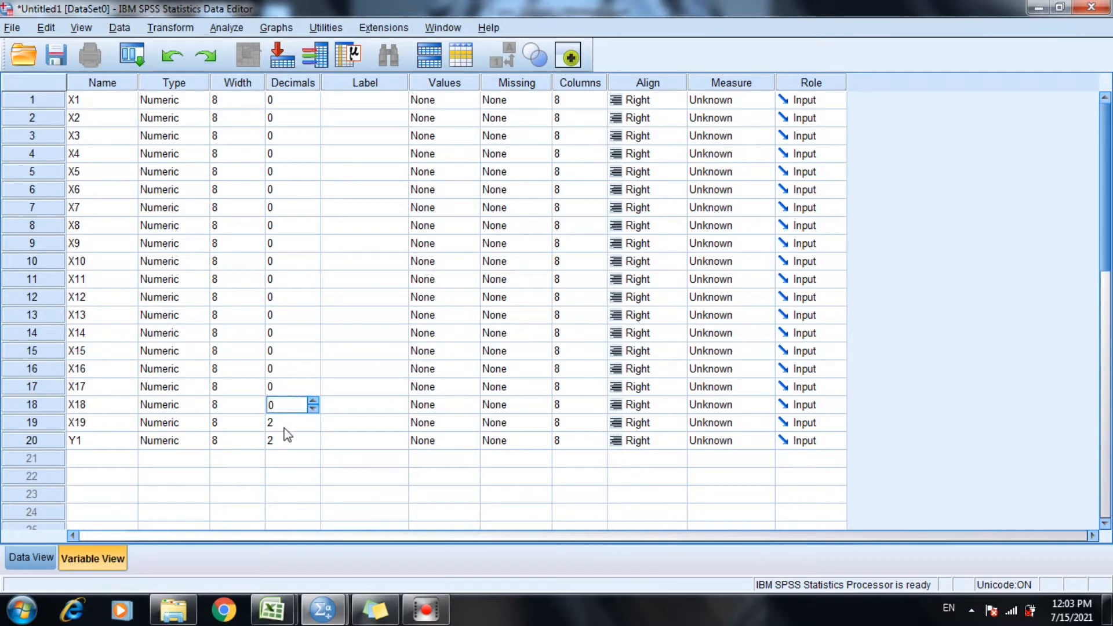
double_click(285, 423)
type("0")
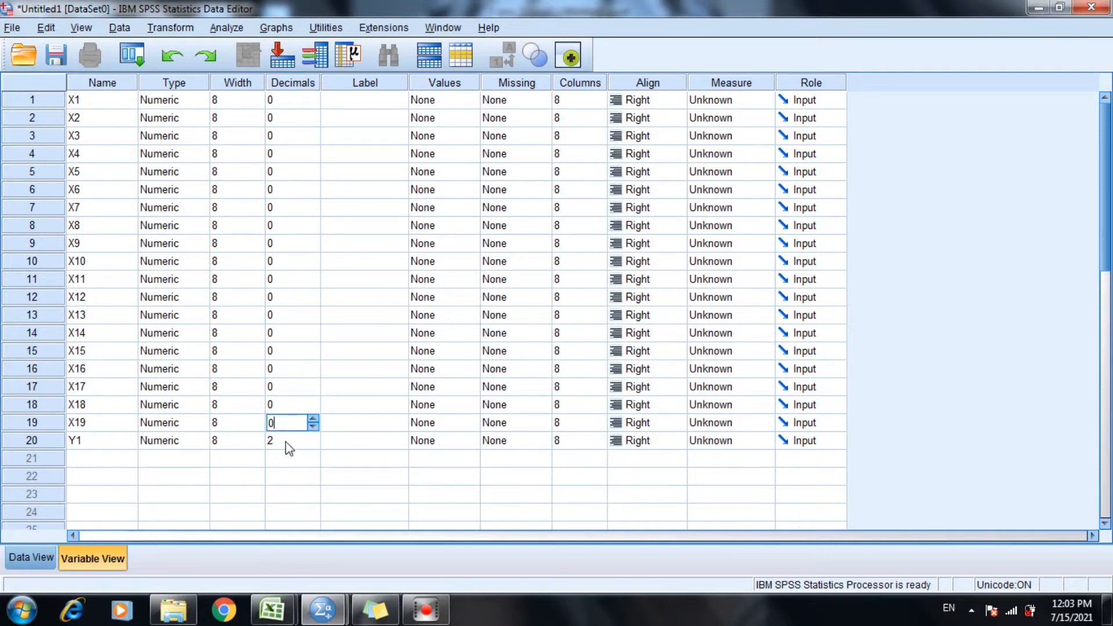
double_click(287, 441)
type("0")
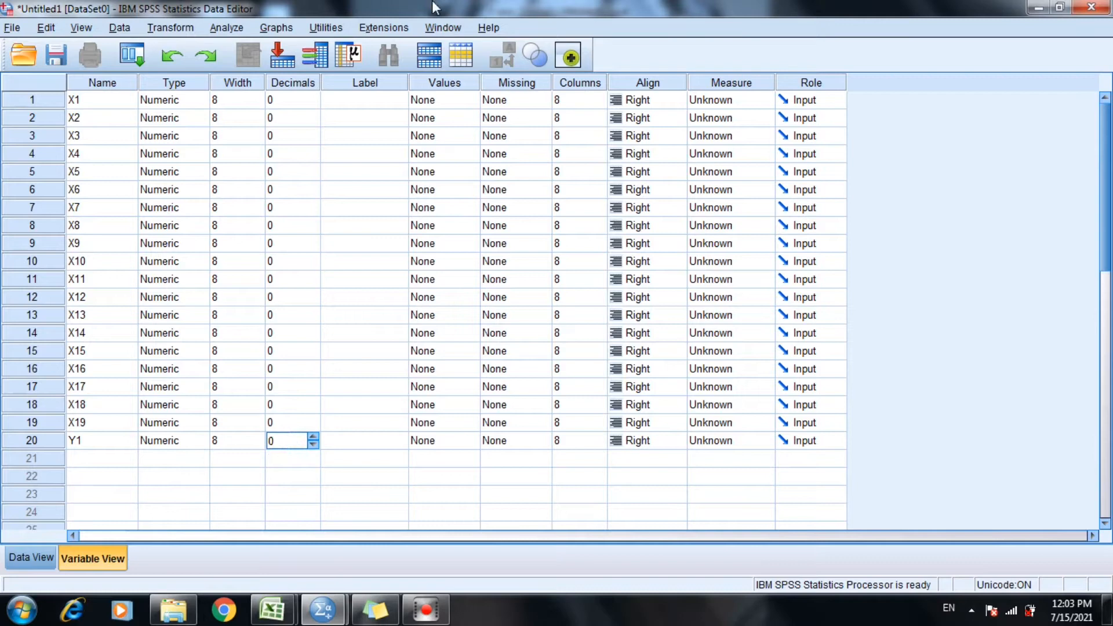
Label variable X1 "Kehandalan" and copy that label to variables X2 and X3.
left_click(371, 99)
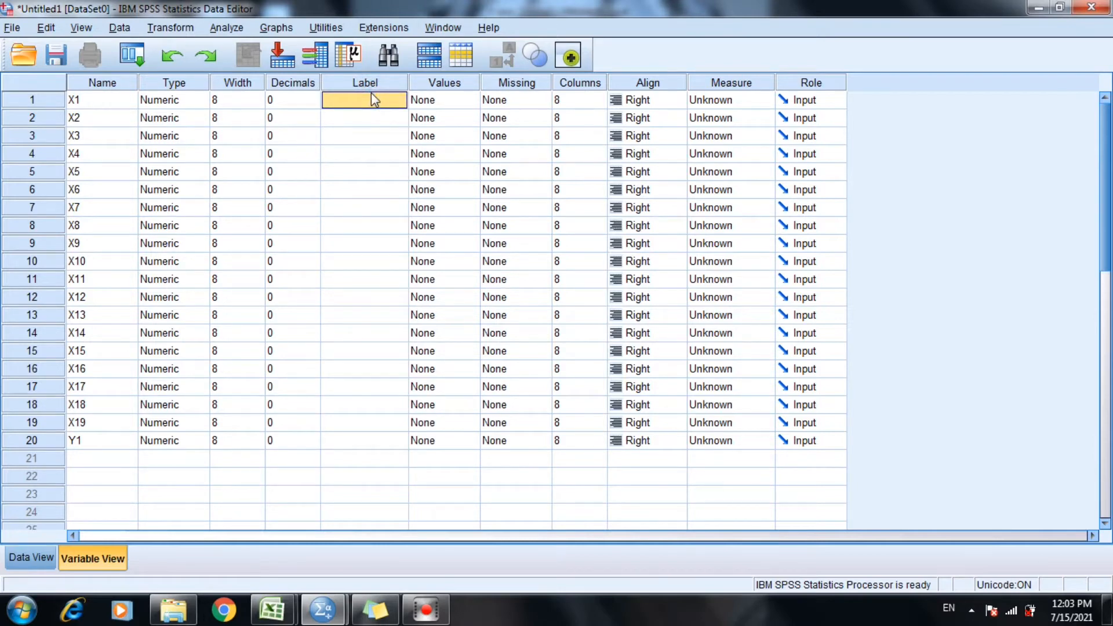
type("Kehandalan")
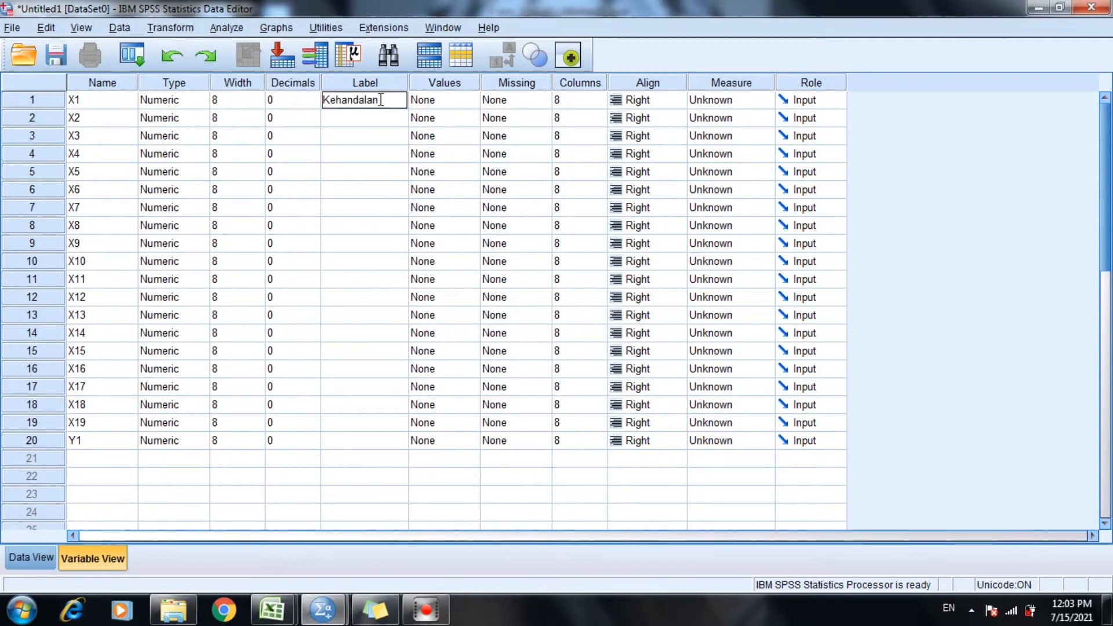
left_click_drag(381, 99, 323, 98)
key("ctrl+c")
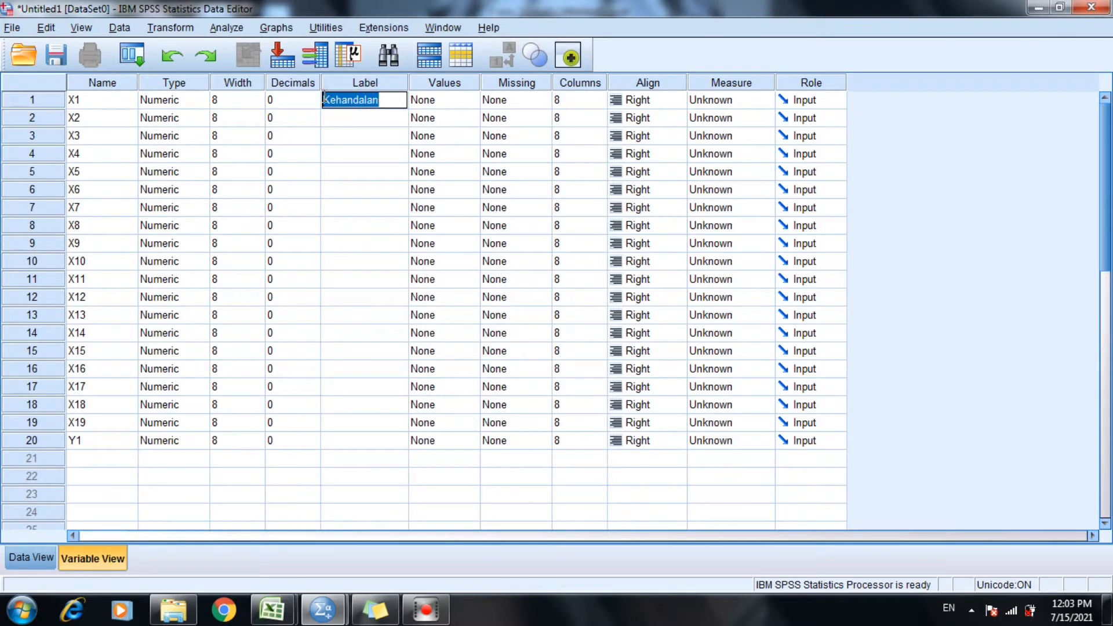
left_click(332, 123)
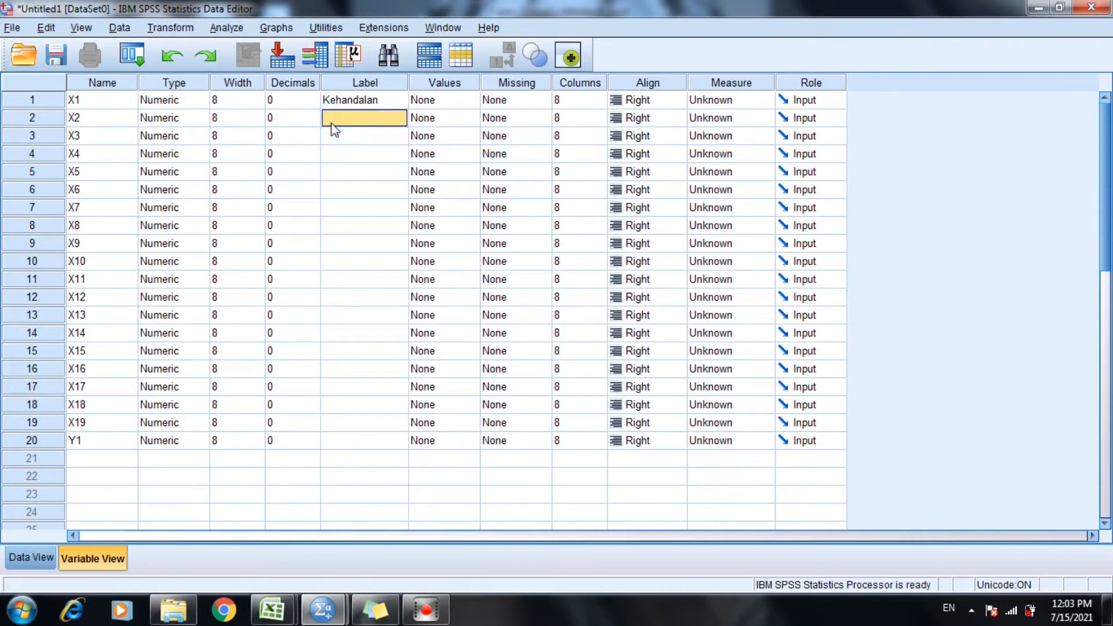
key("ctrl+v")
left_click(333, 135)
key("ctrl+v")
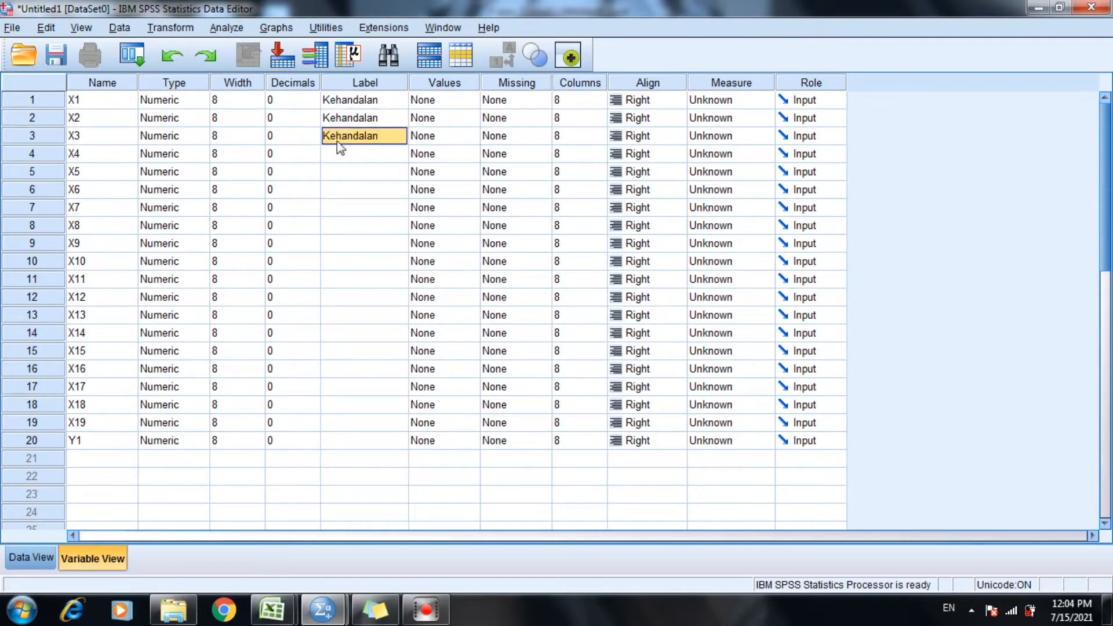
Label variable X4 "Daya Tanggap" and copy that label to variables X5, X6 and X7.
left_click(341, 150)
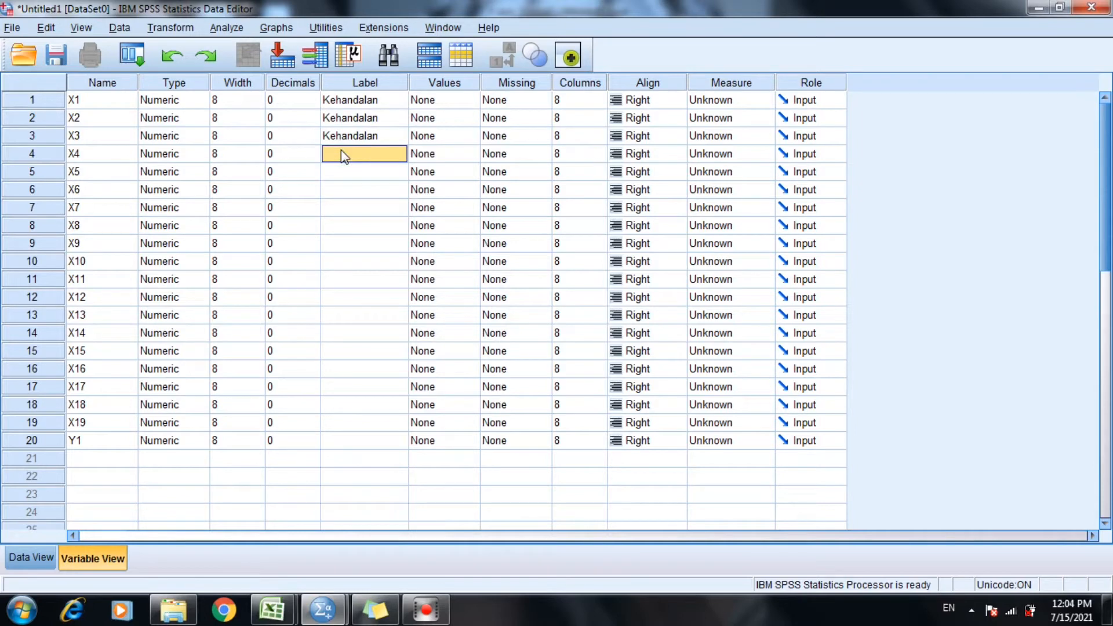
type("Daya")
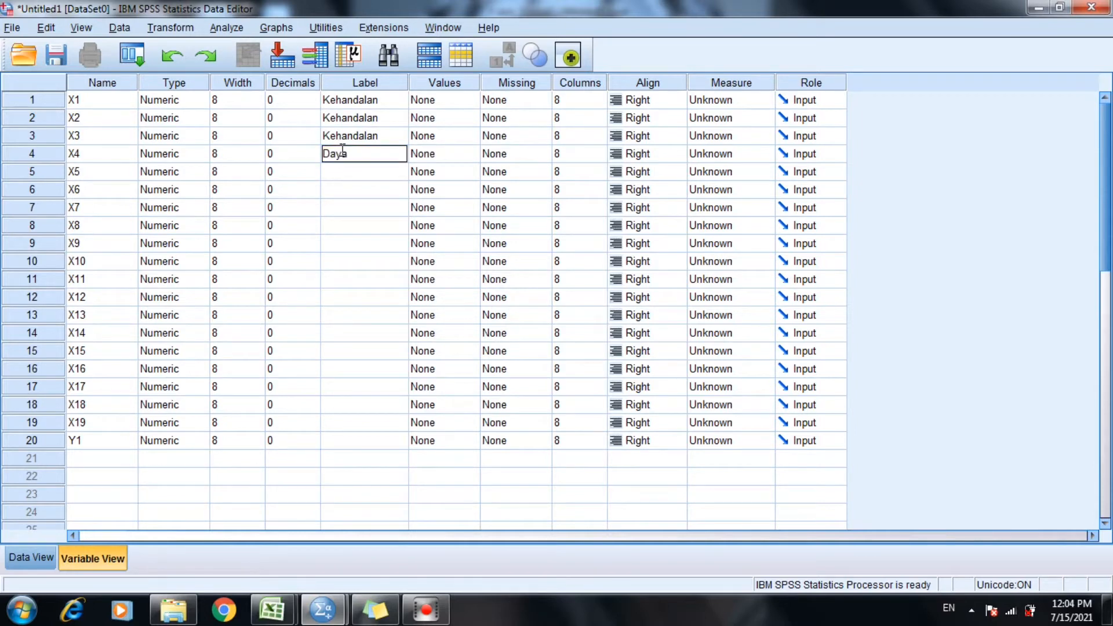
type(" Tanggap")
key("ctrl+a")
key("ctrl+c")
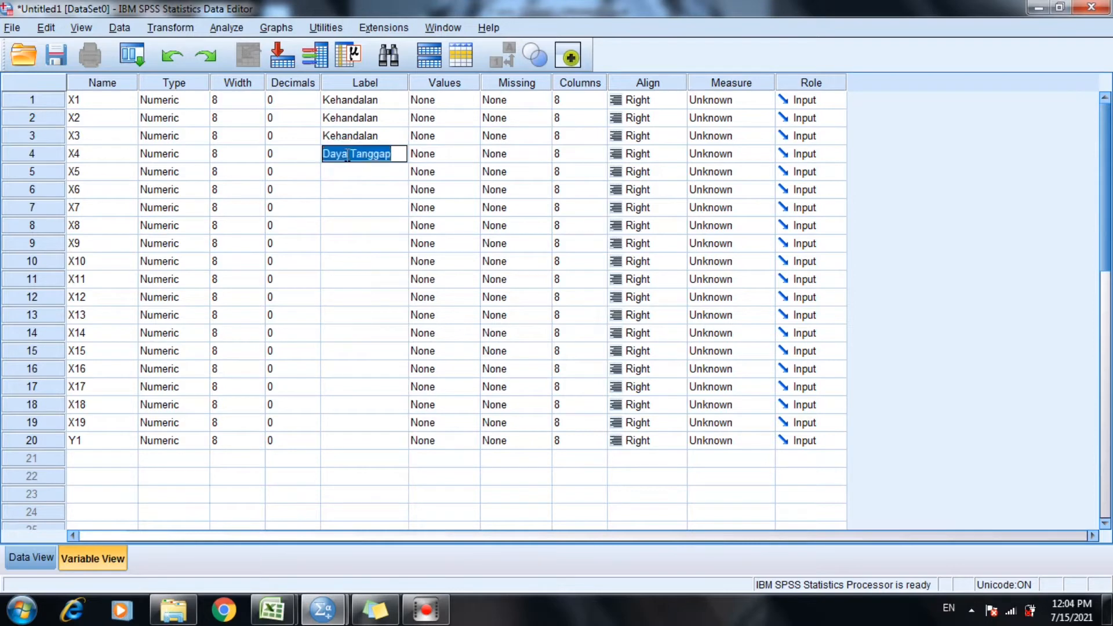
left_click(348, 170)
key("ctrl+v")
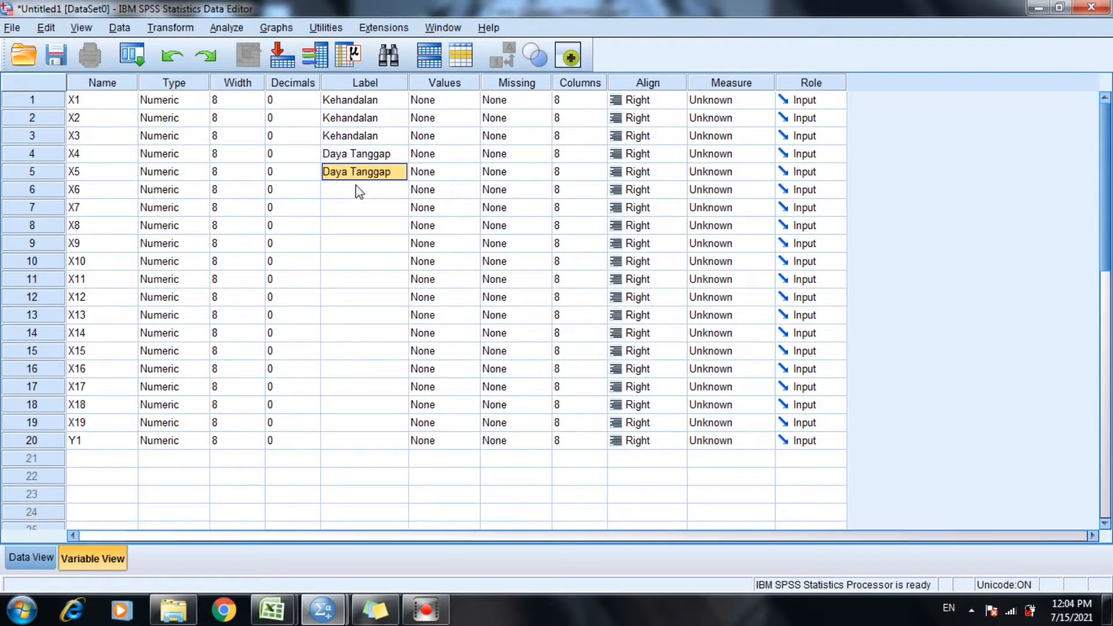
left_click(359, 190)
key("ctrl+v")
left_click(361, 210)
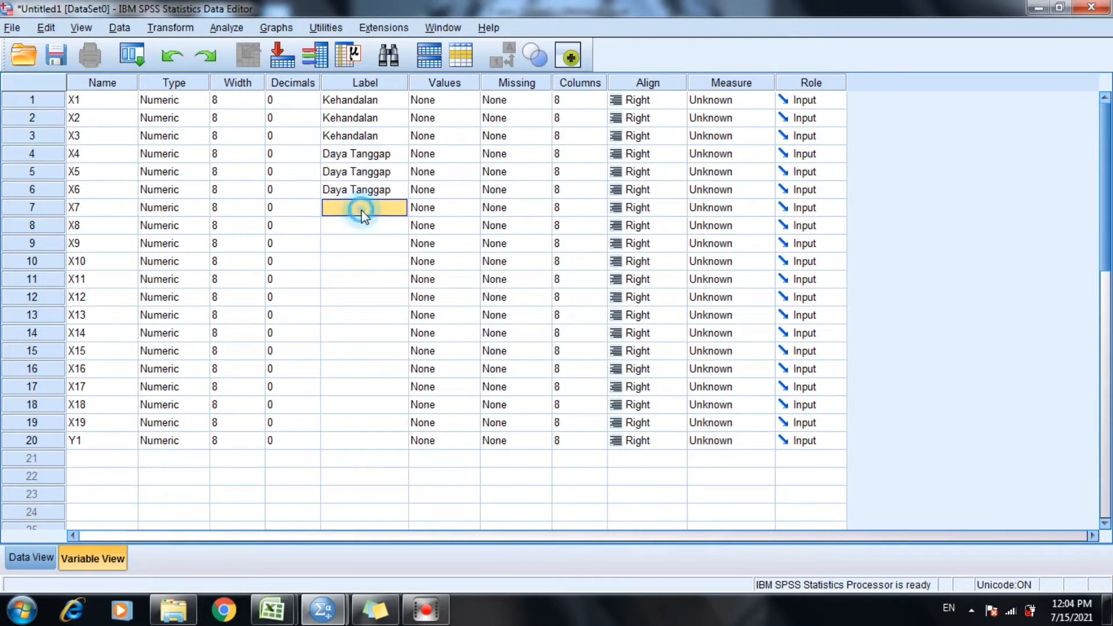
Label variable X8 "Jaminan" and copy that label to variables X9, X10 and X11.
left_click(366, 225)
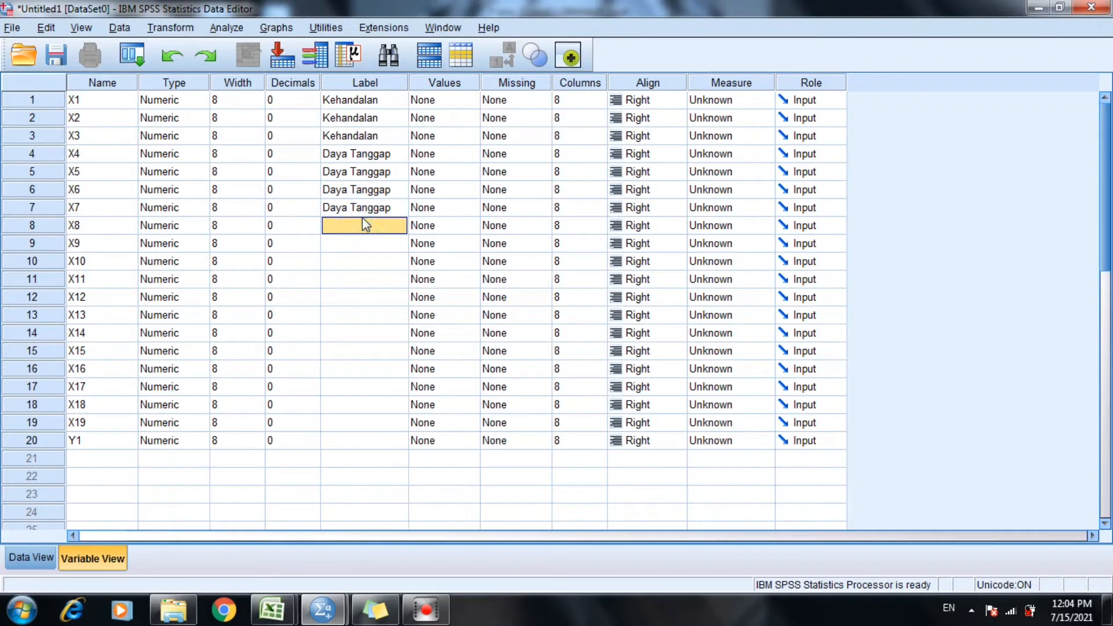
type("Jam")
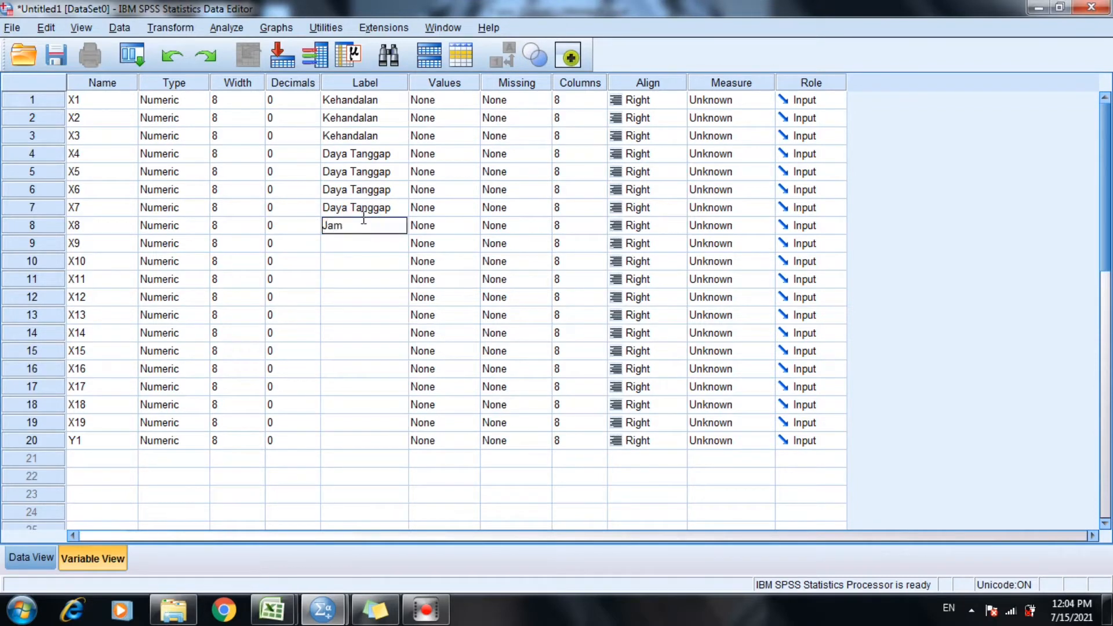
type("inna")
key("BackSpace")
type("an")
double_click(364, 226)
key("ctrl+c")
left_click(360, 241)
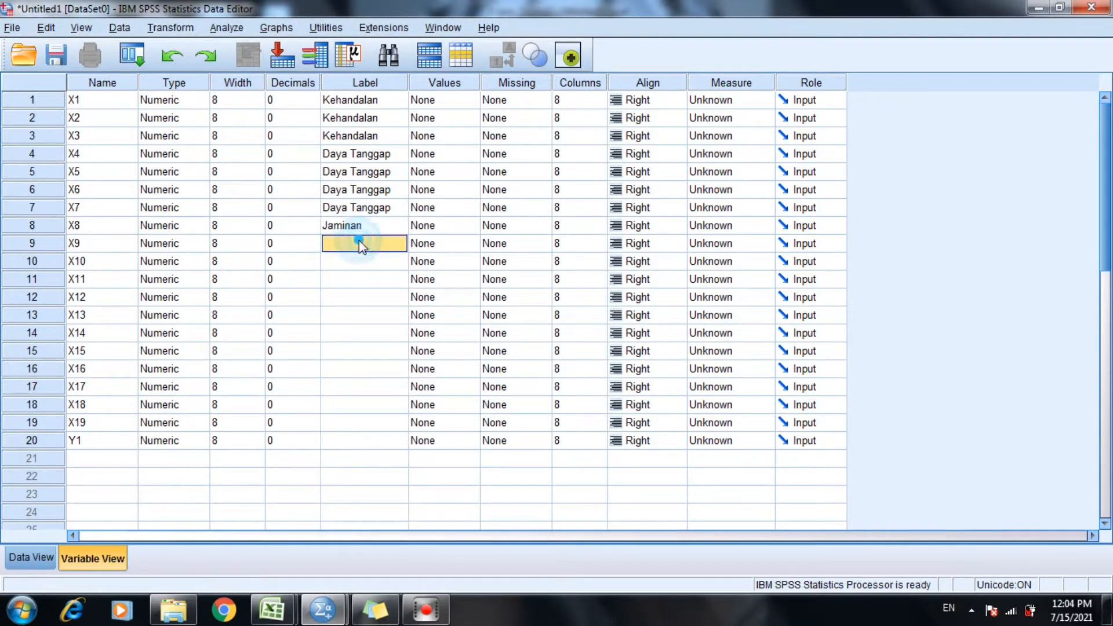
left_click(355, 262)
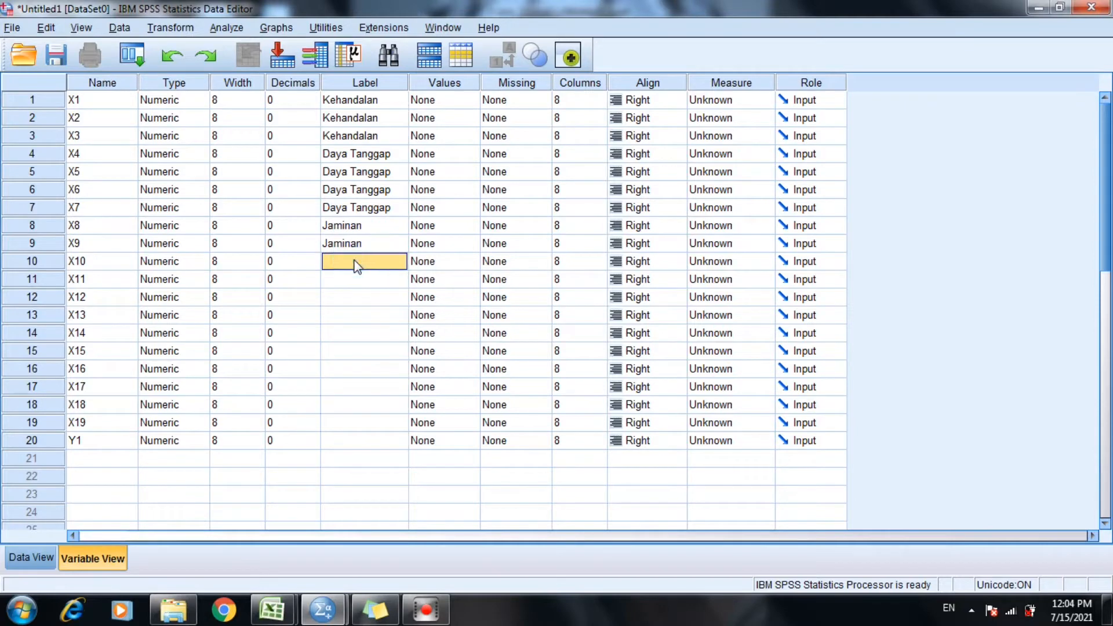
key("ctrl+v")
left_click(353, 280)
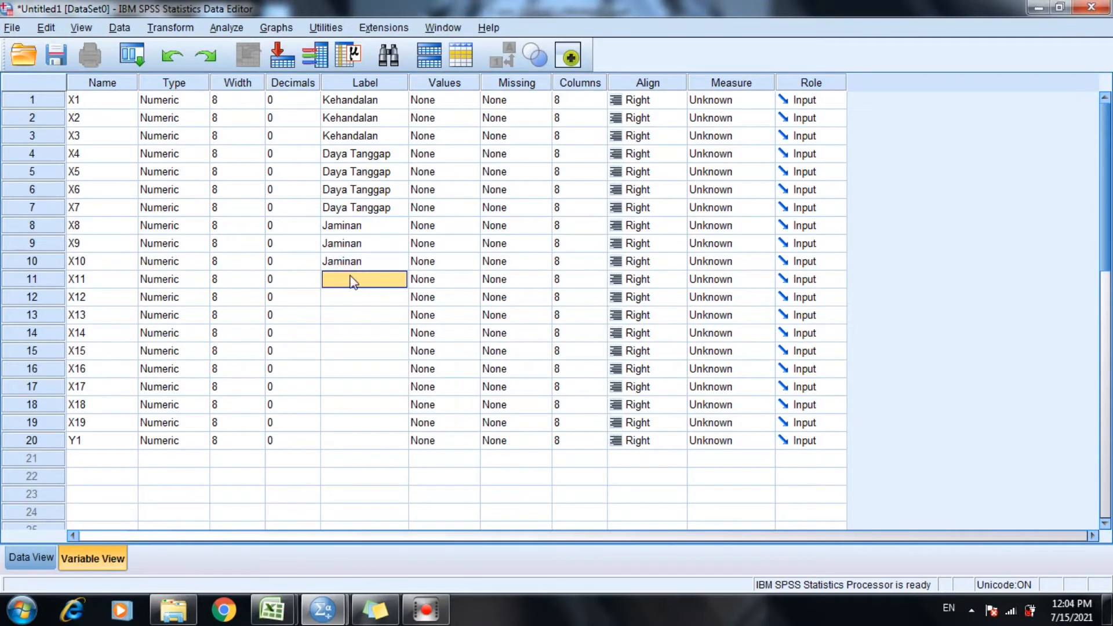
key("ctrl+v")
Label variable X12 "Empati" and copy that label to variables X13 and X14.
left_click(359, 295)
type("E")
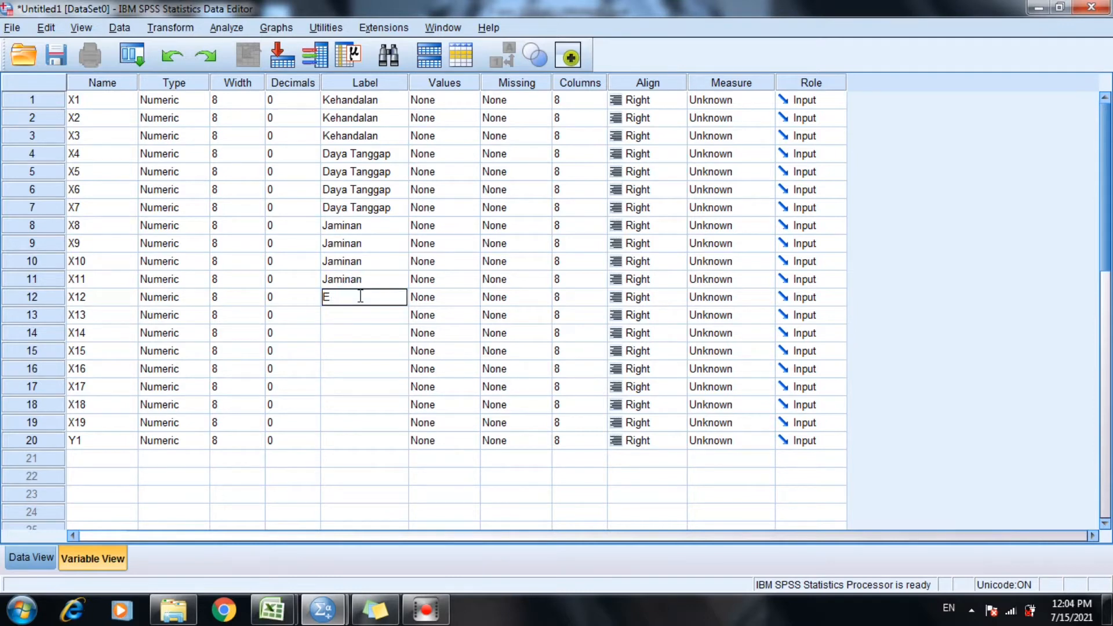
type("nmpati")
double_click(360, 296)
key("ctrl+c")
left_click(330, 317)
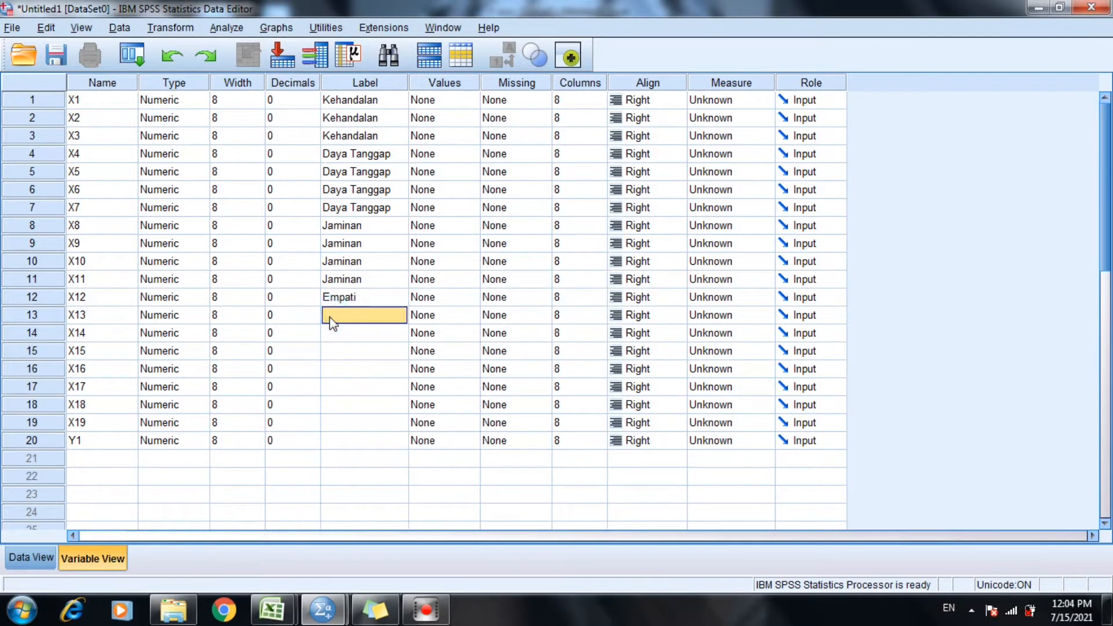
key("ctrl+v")
left_click(334, 333)
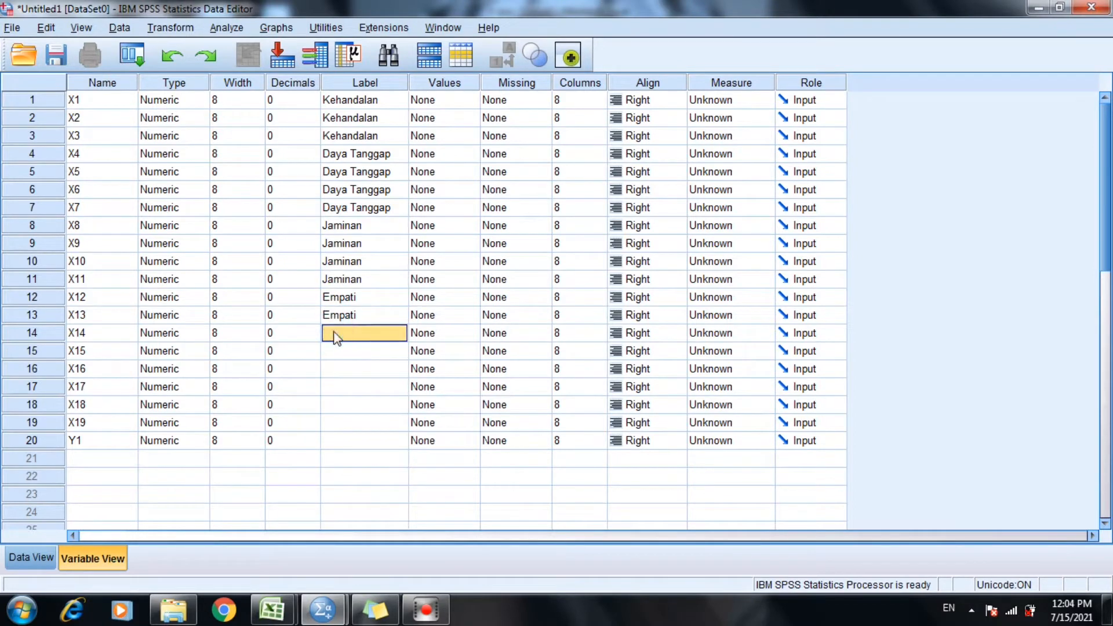
key("ctrl+v")
Label variable X15 "Bukti Fisik" and copy that label to variable X16.
left_click(345, 351)
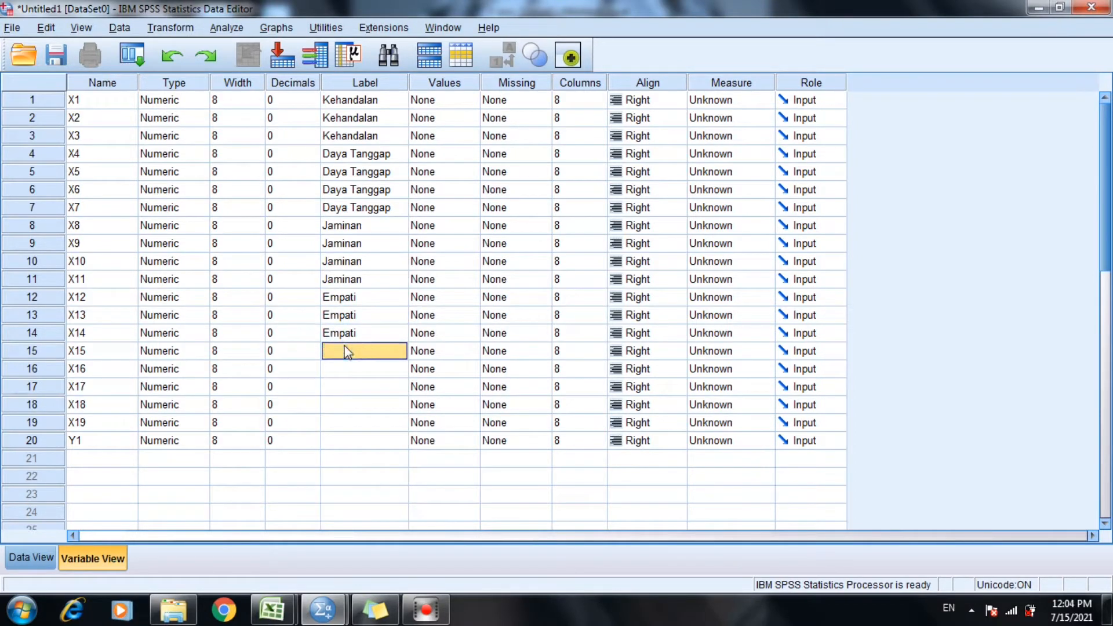
type("Bukt")
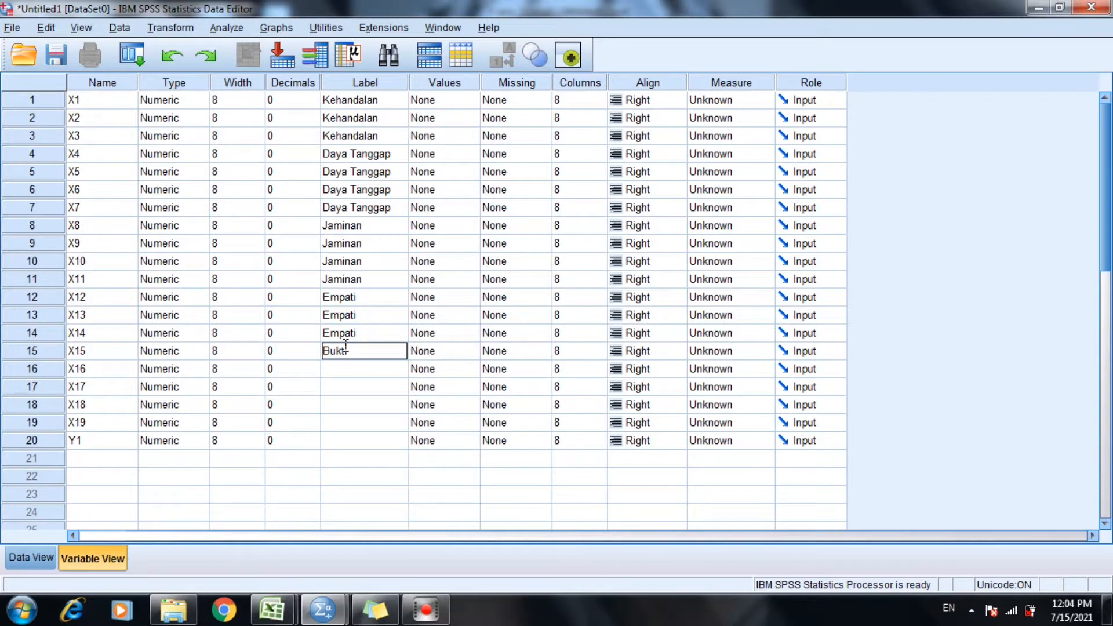
type("i Fisik")
triple_click(364, 349)
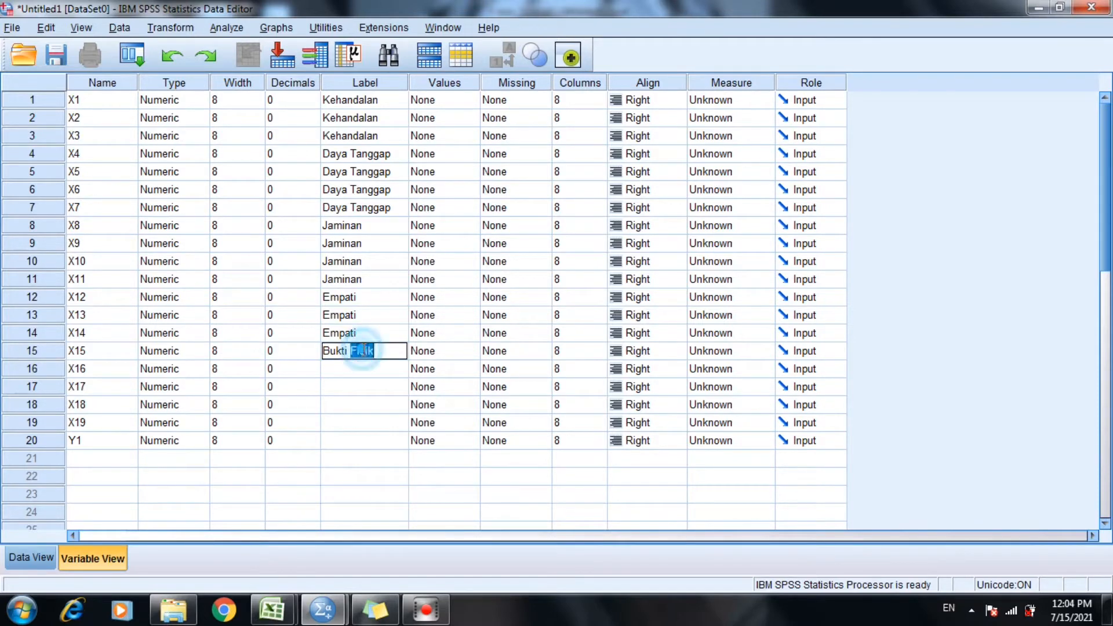
key("ctrl+c")
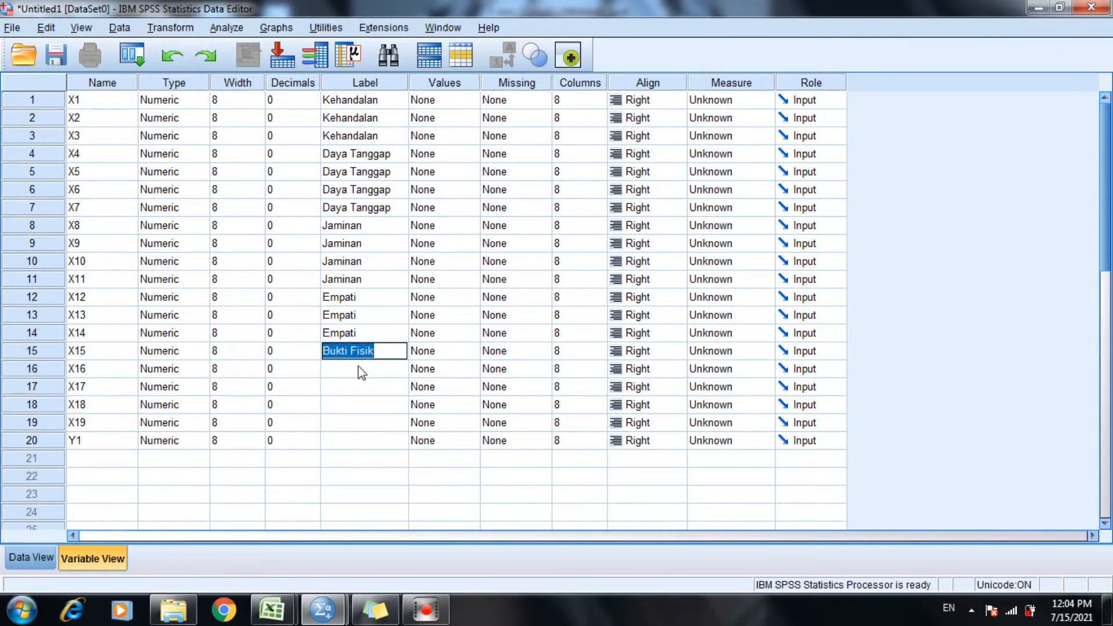
left_click(360, 369)
key("ctrl+v")
Copy the "Bukti Fisik" label from variable X16 to variables X17, X18 and X19.
left_click(364, 386)
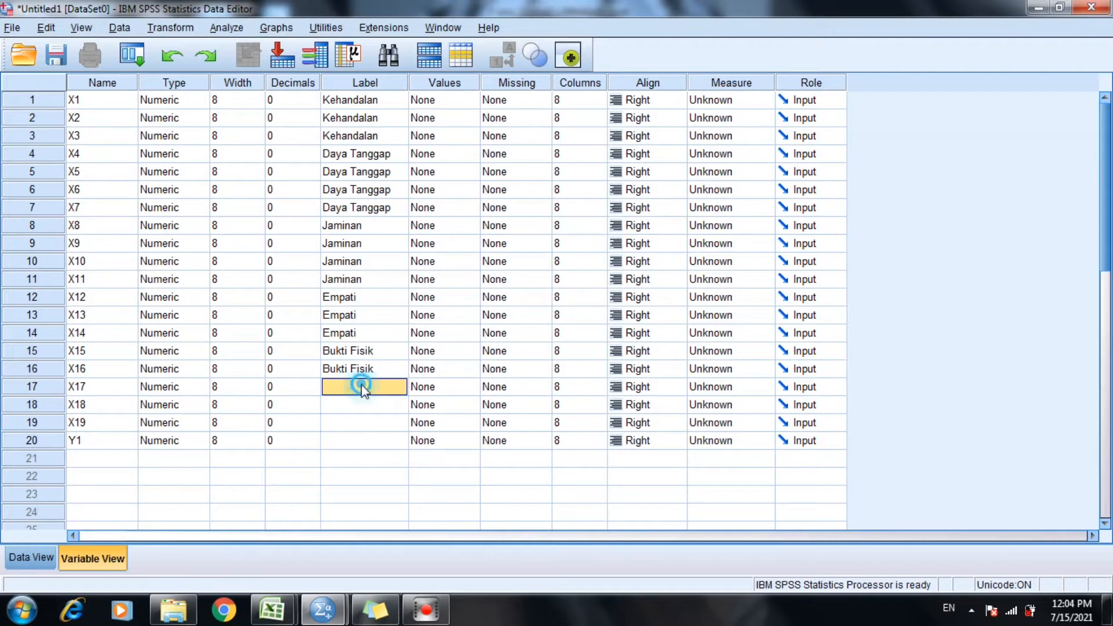
left_click(365, 369)
double_click(371, 366)
triple_click(373, 364)
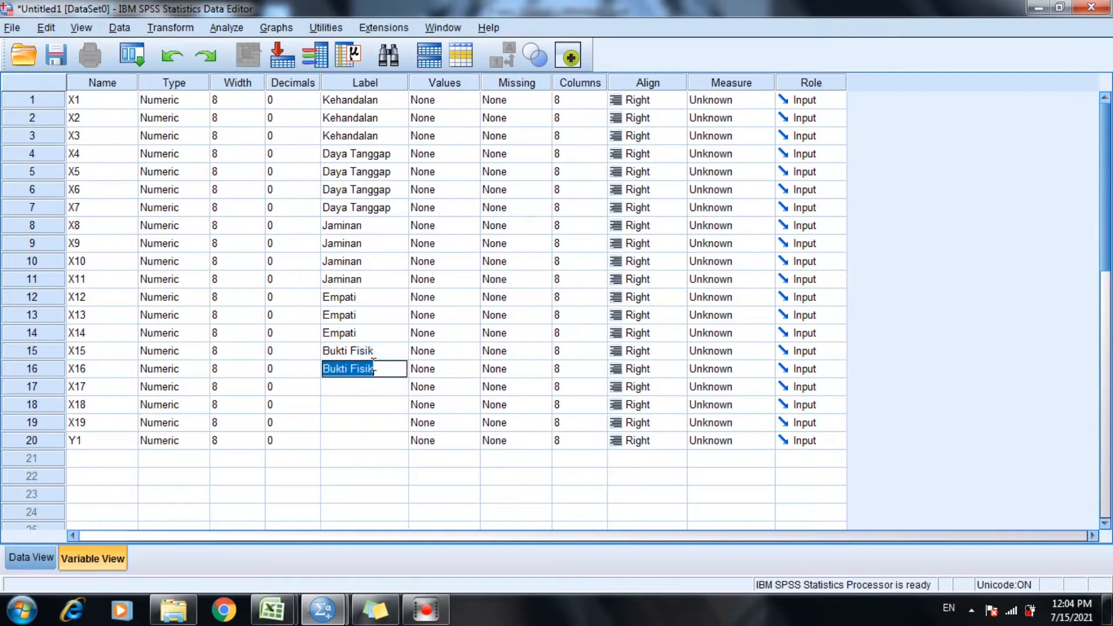
left_click(371, 387)
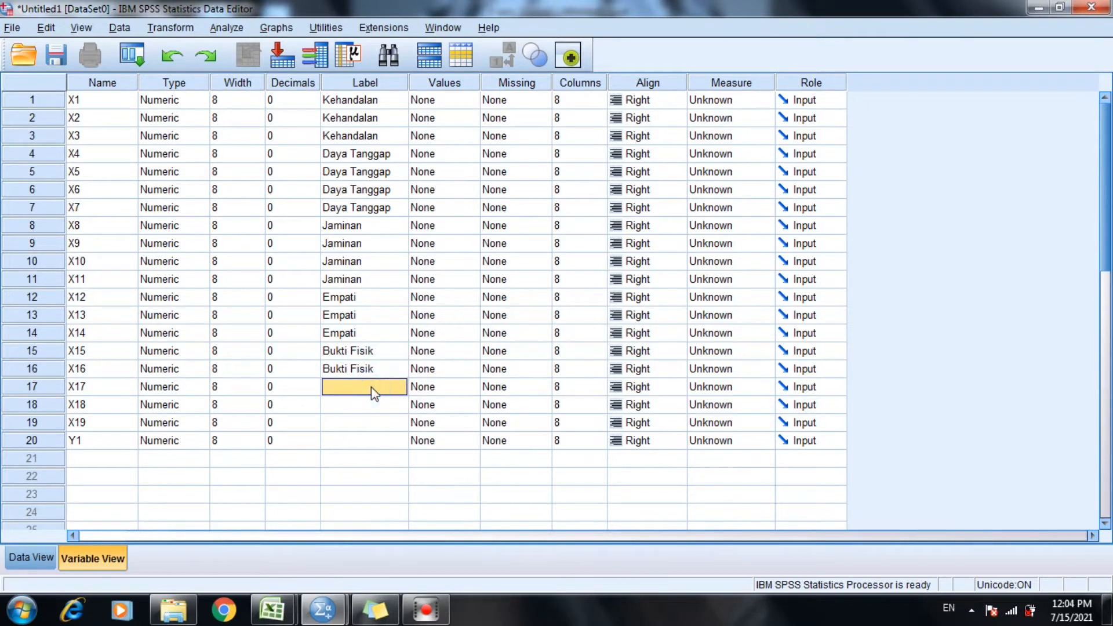
key("ctrl+v")
left_click(358, 405)
key("ctrl+v")
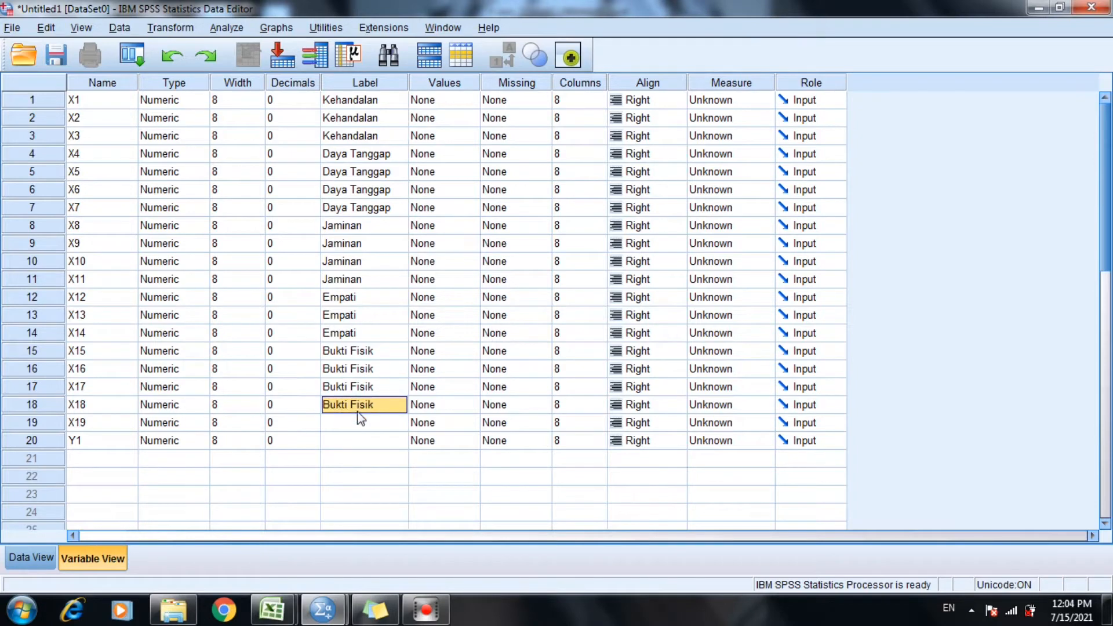
left_click(343, 422)
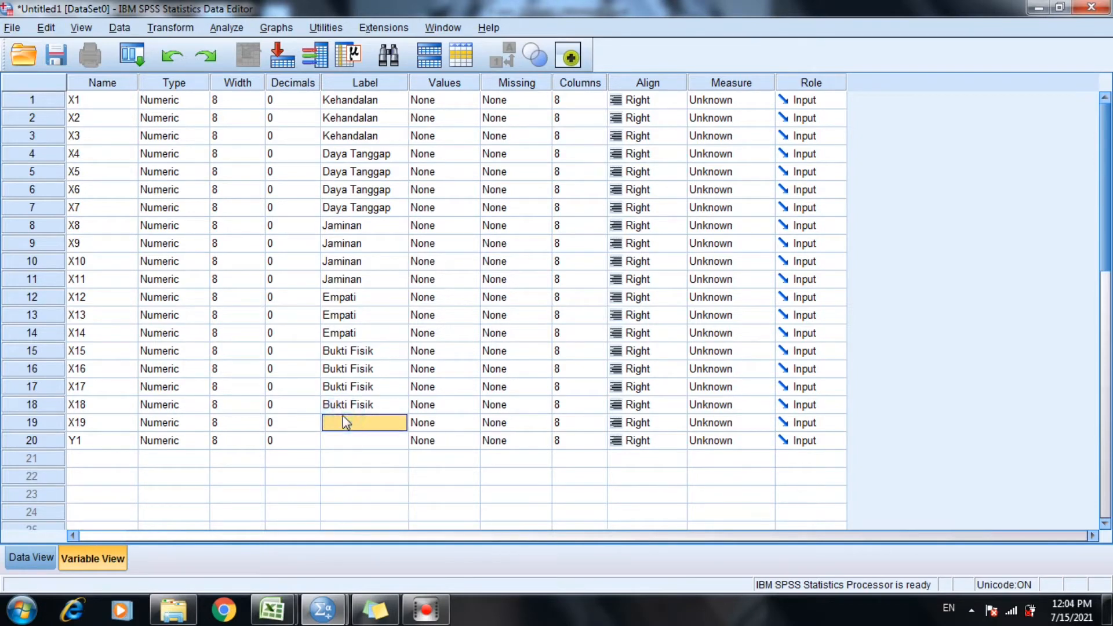
key("ctrl+v")
Label variable Y1 "Loyalitas Pasien".
left_click(348, 440)
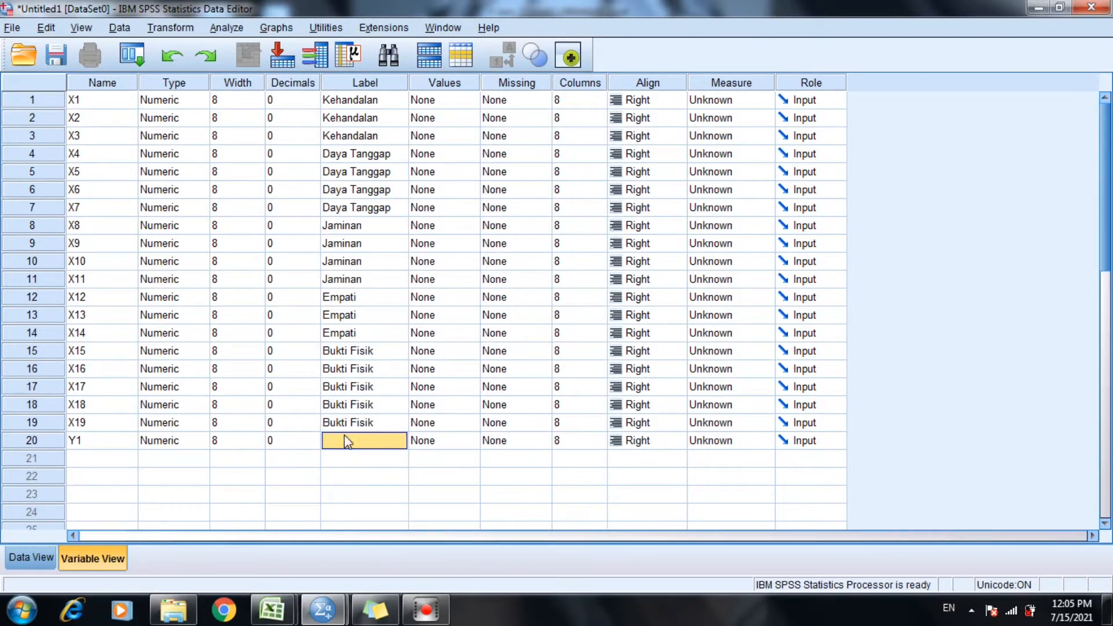
type("Lo")
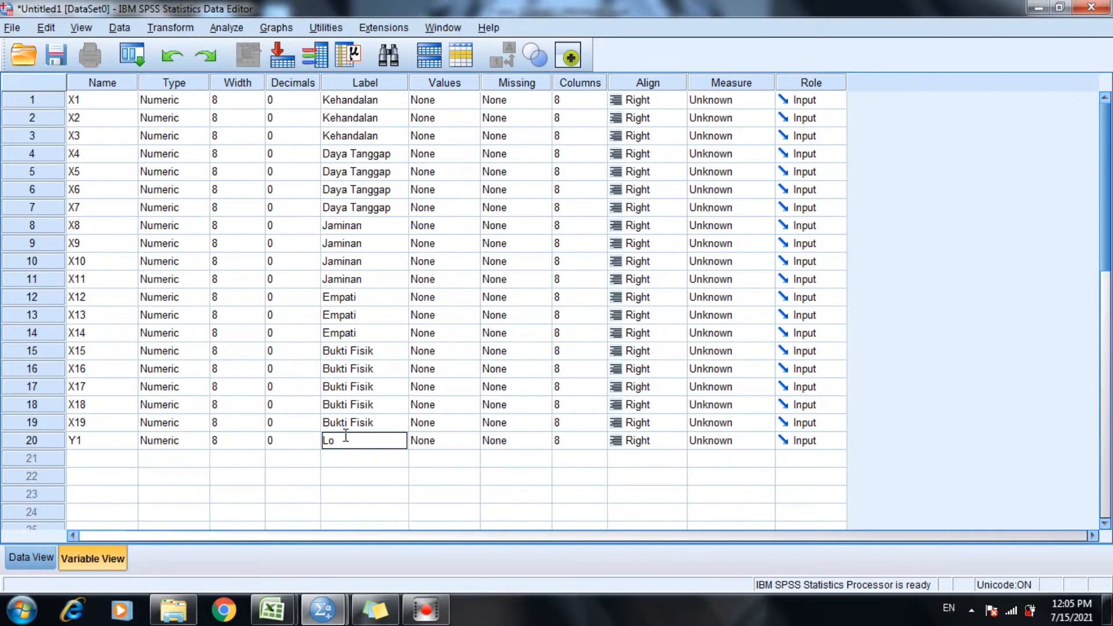
type("yalitas Pasien")
Open the value labels of variable X1 and add value 1 with the label "Sangat Tidak Setuju".
left_click(455, 102)
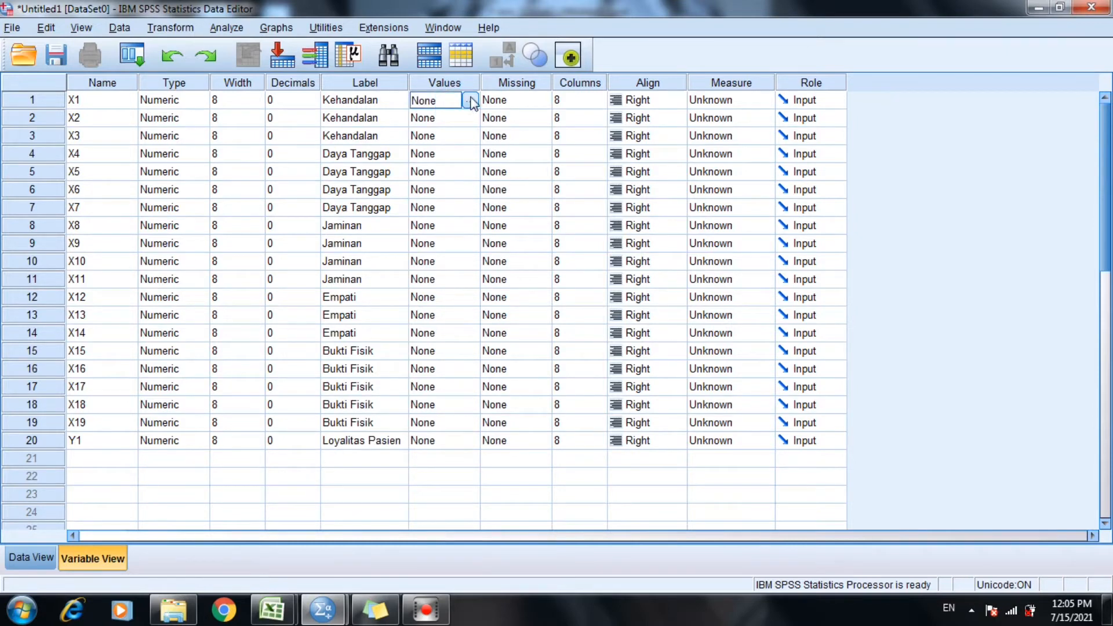
left_click(471, 100)
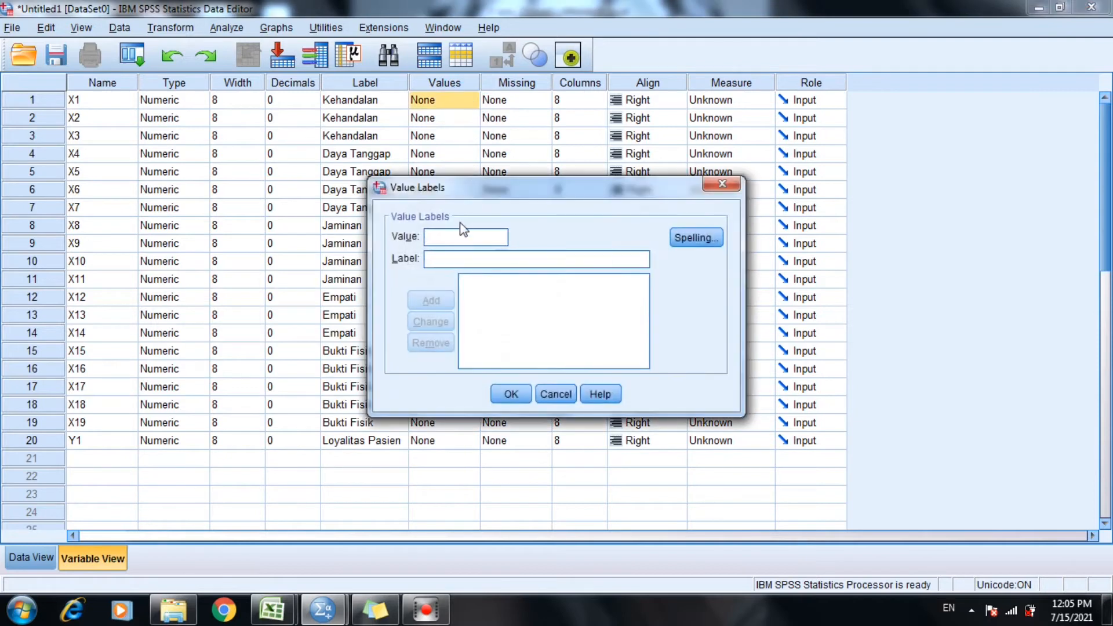
left_click(462, 232)
type("1")
left_click(463, 261)
type("Sangat ")
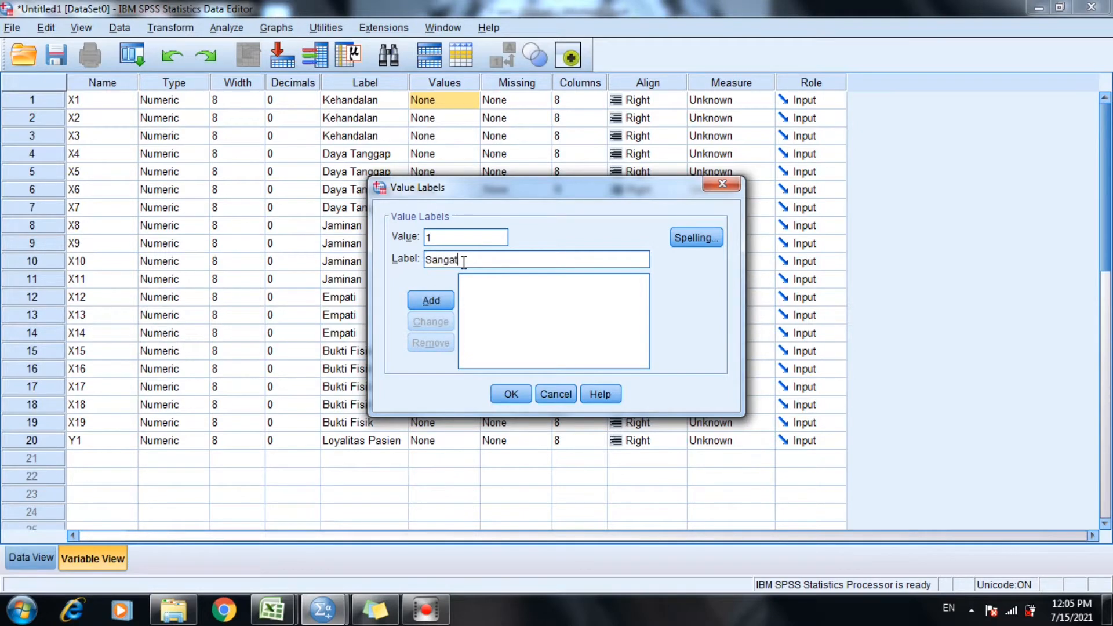
type("Tidak Setuju")
left_click(439, 302)
Add value 2 with the label "Tidak Setuju" to X1's value labels.
left_click(451, 237)
type("2")
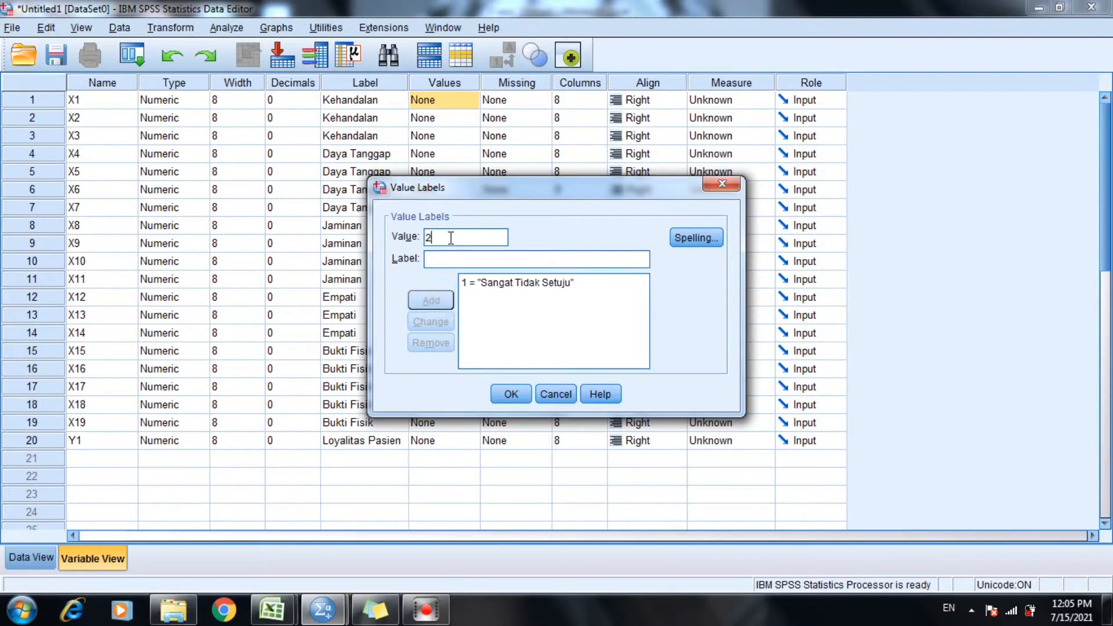
left_click(451, 258)
type("Tidak")
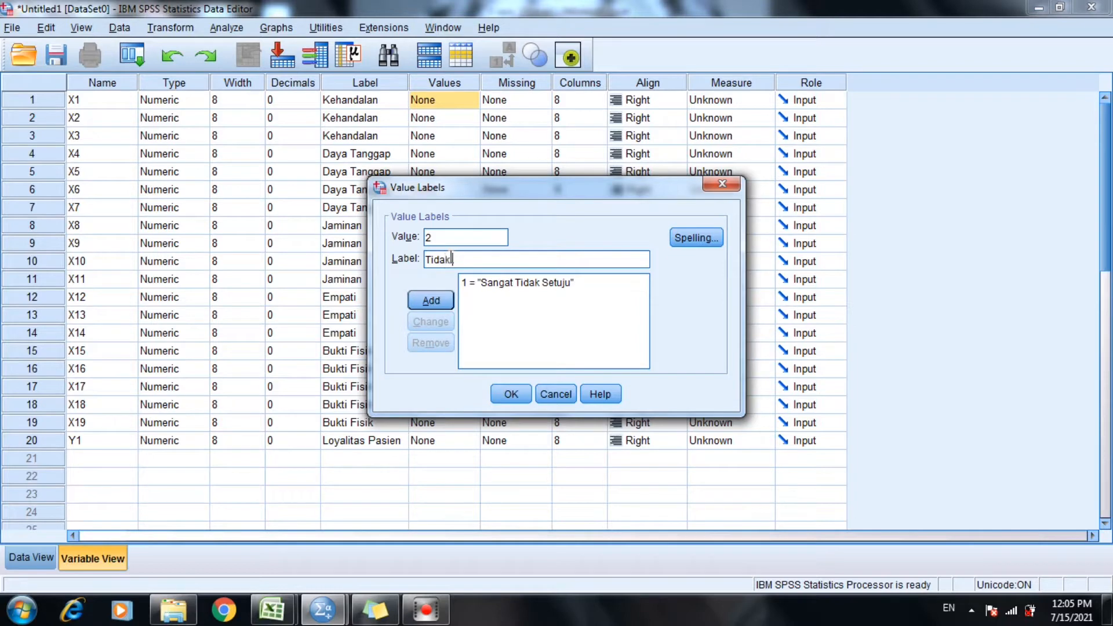
type(" Setuju")
left_click(436, 296)
Add value 3 with the label "Cukup Setuju" to X1's value labels.
type("3")
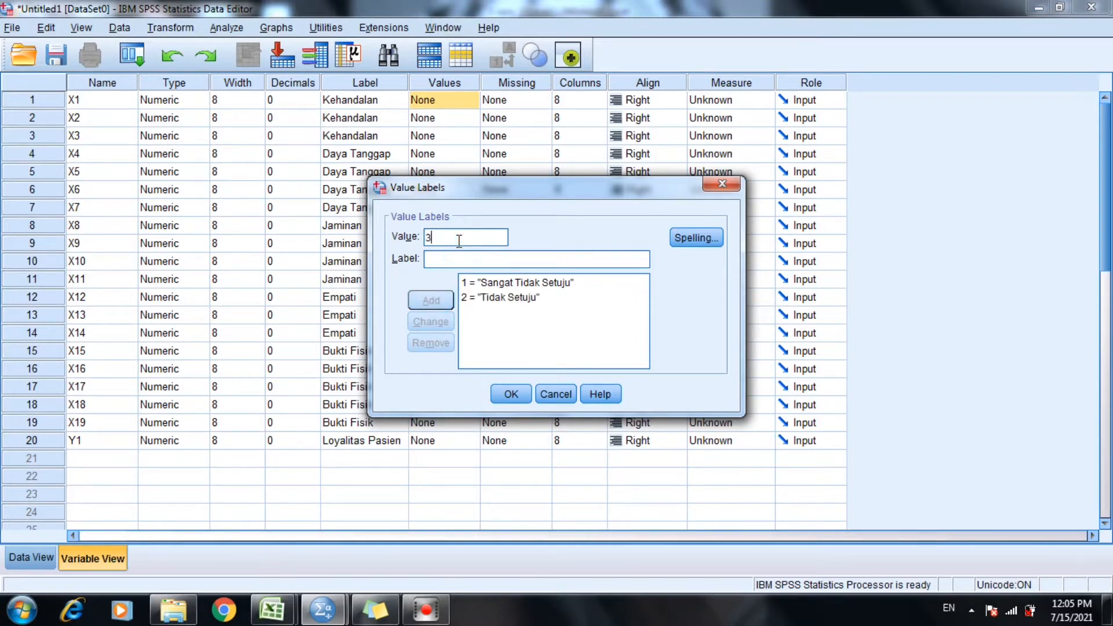
left_click(453, 260)
type("C")
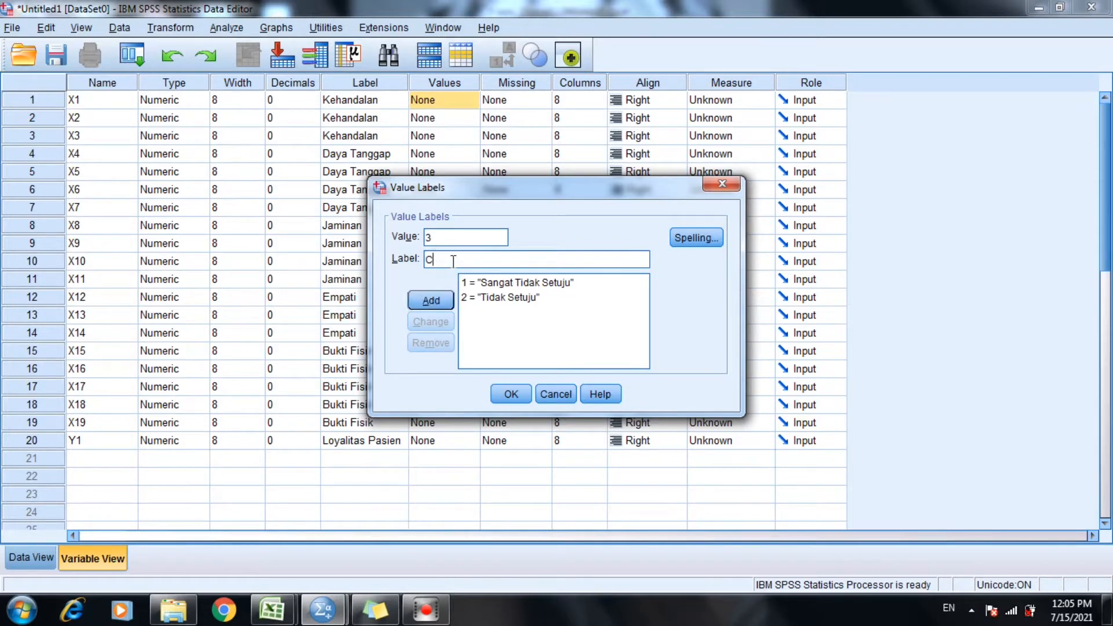
type("ukup Setuju")
left_click(432, 296)
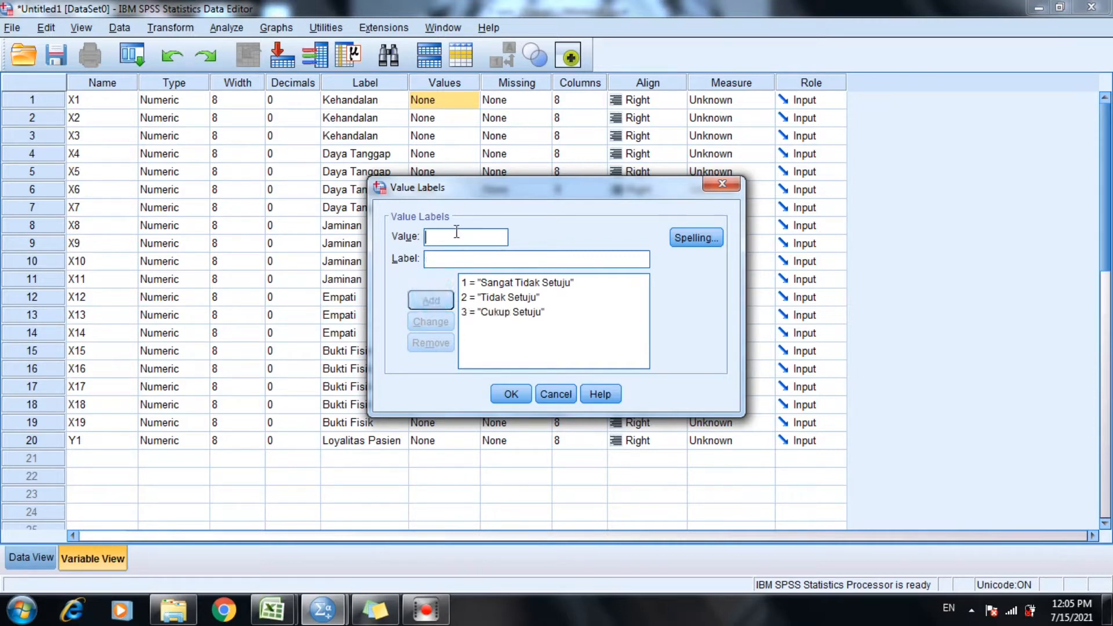
Add value 4 with the label "Setuju" to X1's value labels.
type("4")
left_click(447, 262)
type("Setuju")
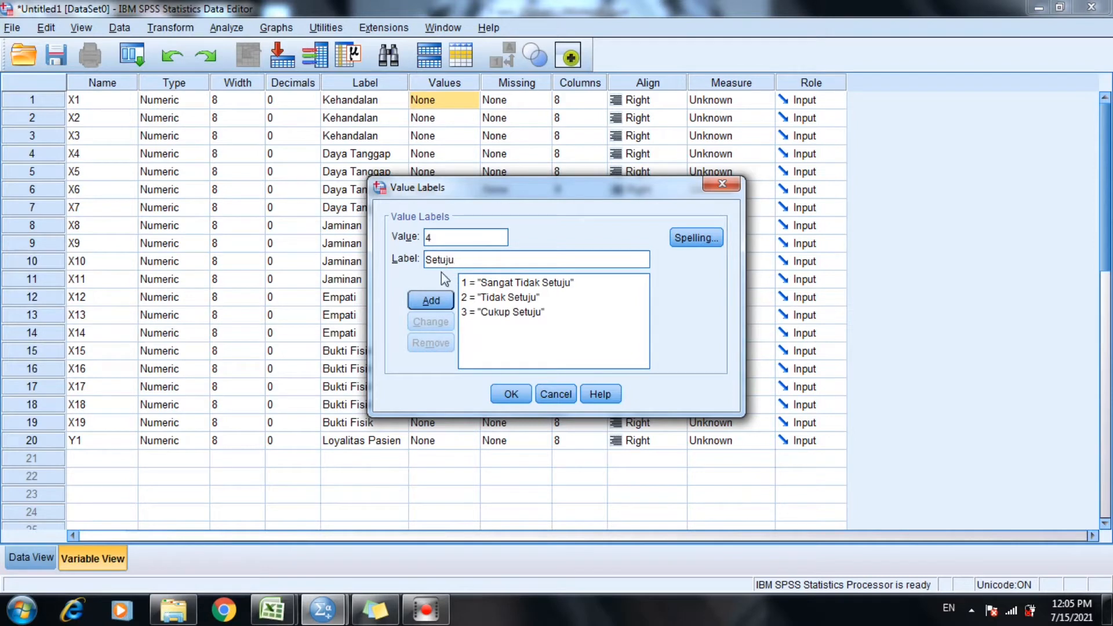
left_click(445, 298)
Add value 5 with the label "Sangat Setuju" to X1's value labels and apply the whole set.
left_click(453, 238)
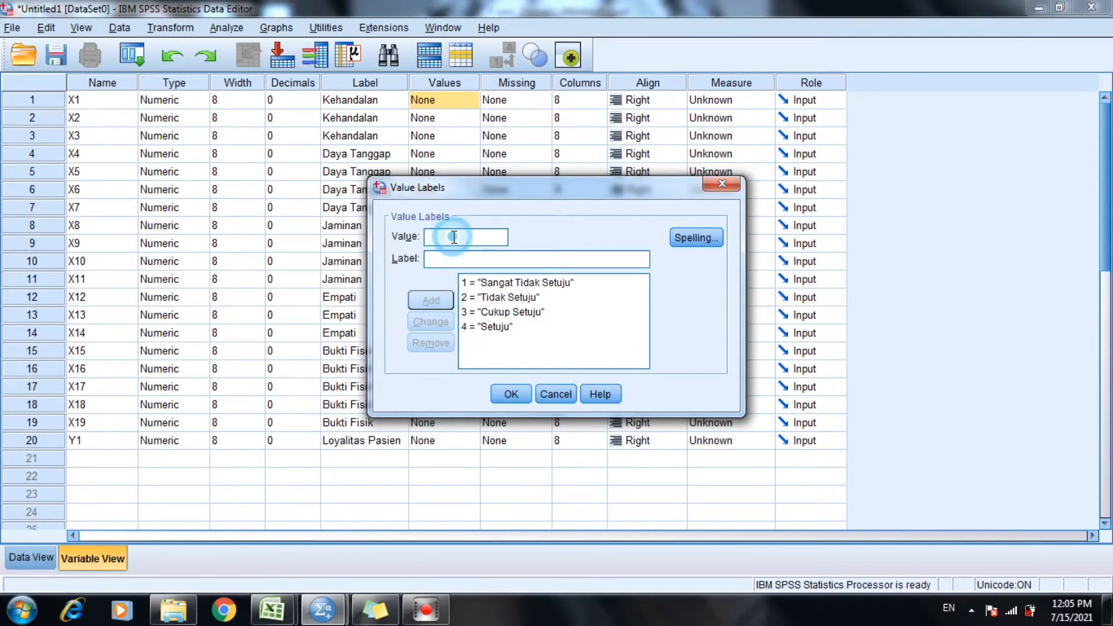
type("5")
left_click(432, 259)
type("San")
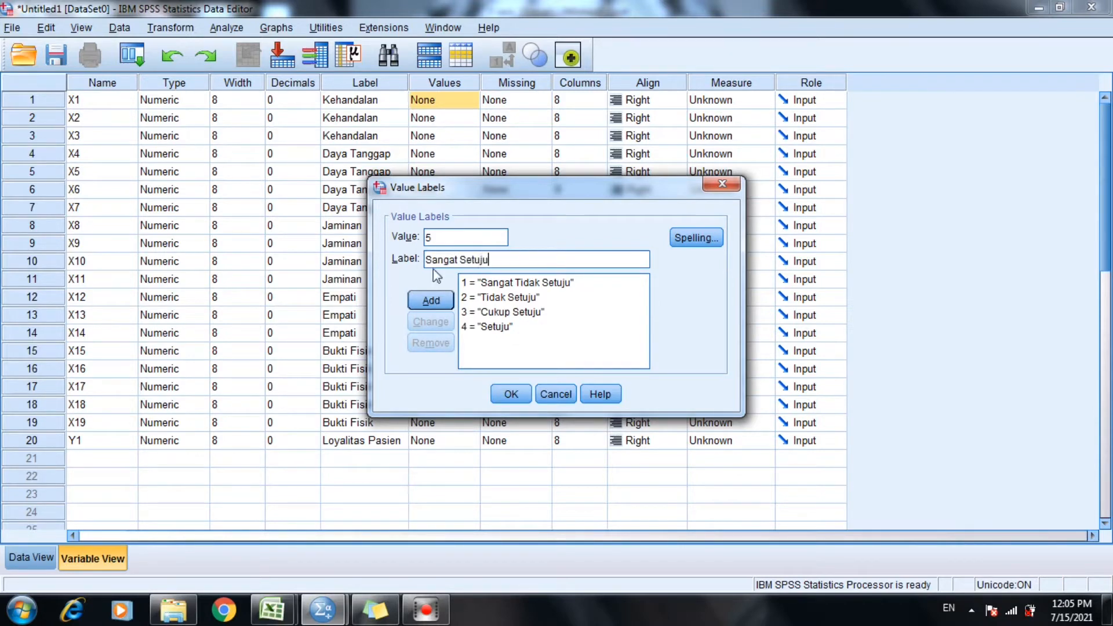
type("gat Setuju")
left_click(430, 301)
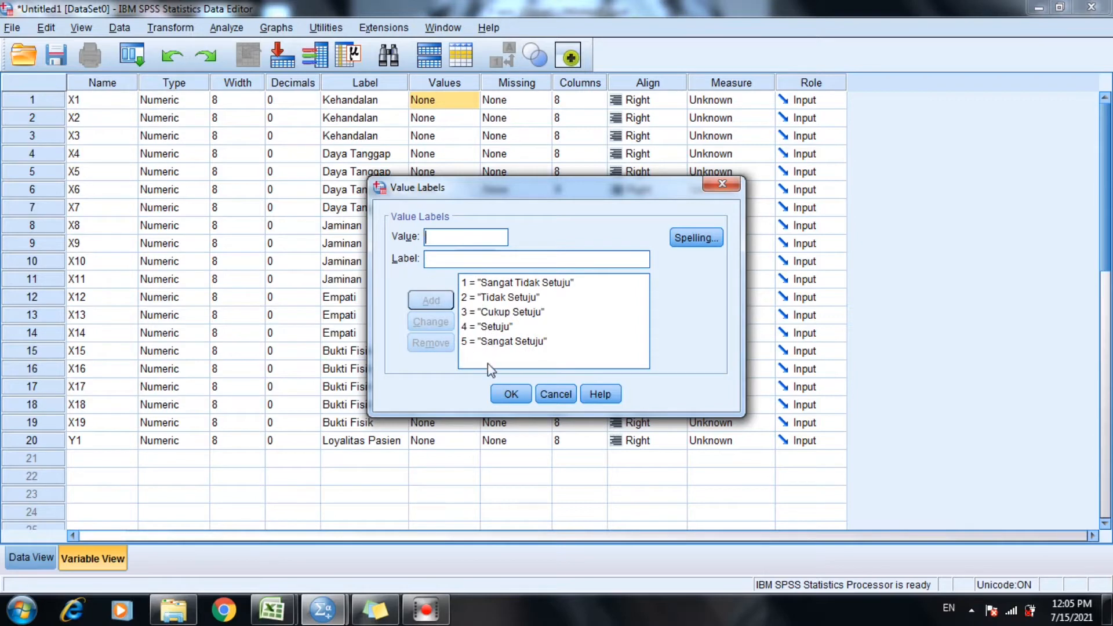
left_click(504, 401)
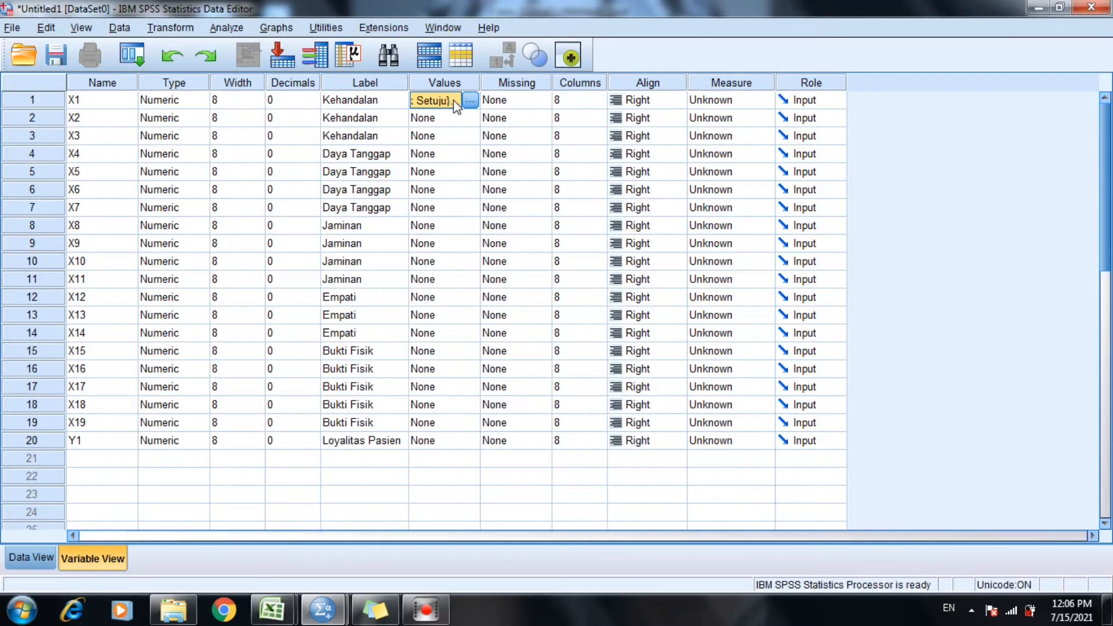
Copy X1's value labels to each of the variables X2 through X19 and Y1.
left_click(454, 122)
key("ctrl+v")
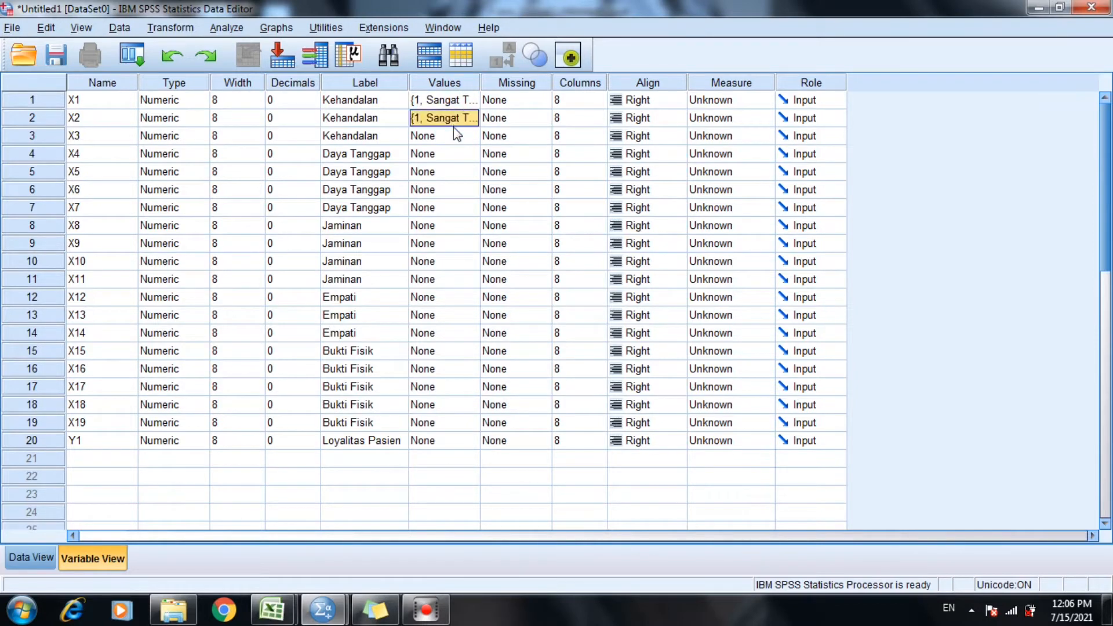
left_click(448, 138)
key("ctrl+v")
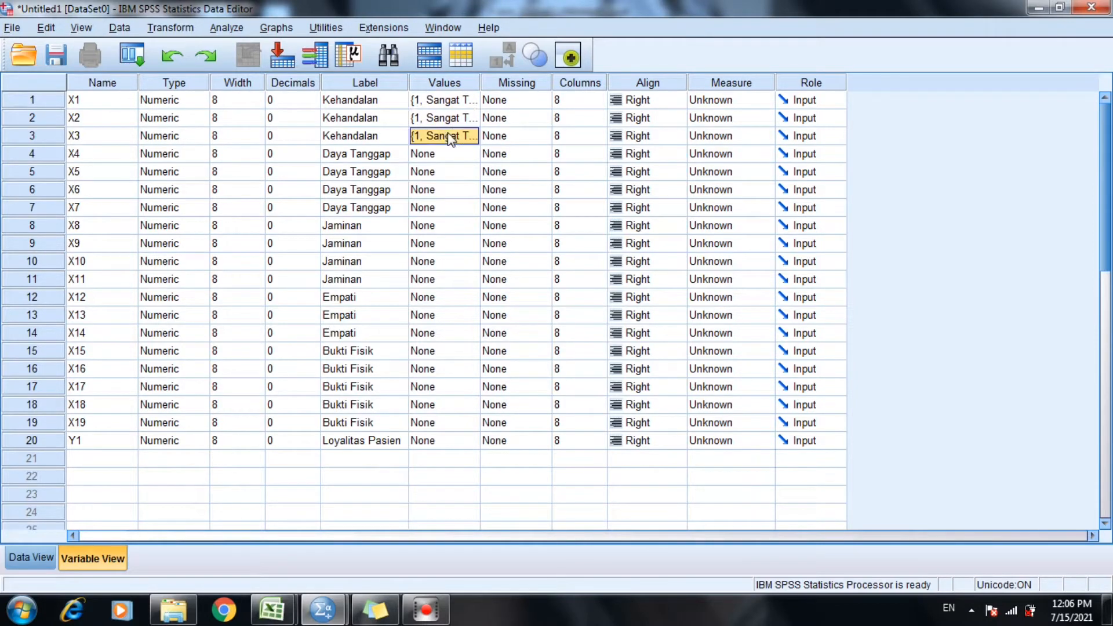
key("ctrl+v")
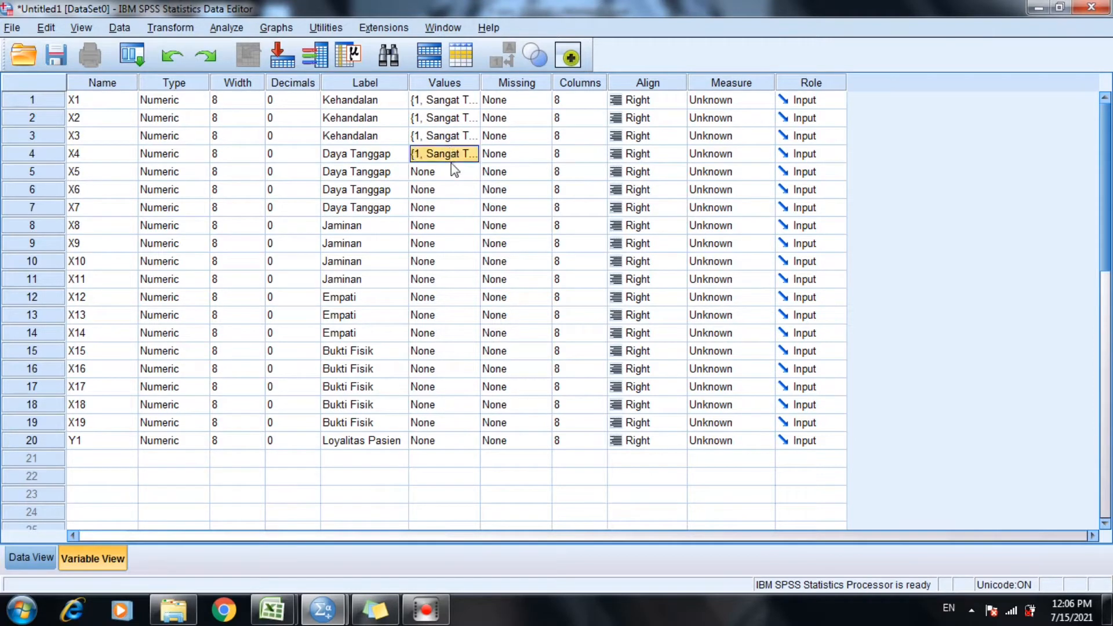
left_click(454, 174)
key("ctrl+v")
left_click(450, 188)
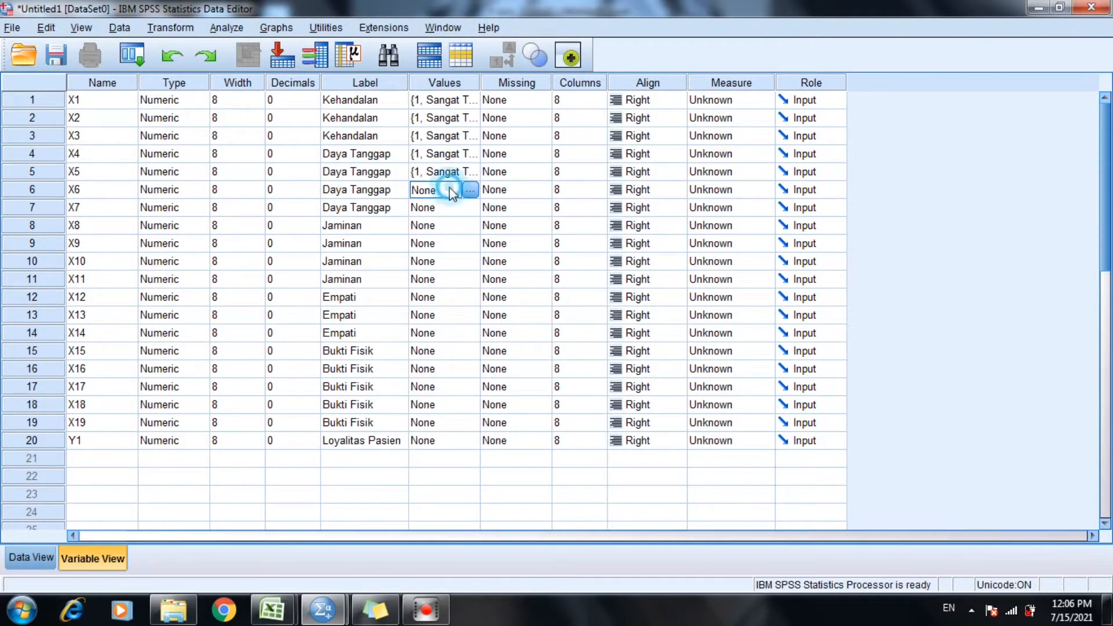
key("ctrl+v")
left_click(444, 210)
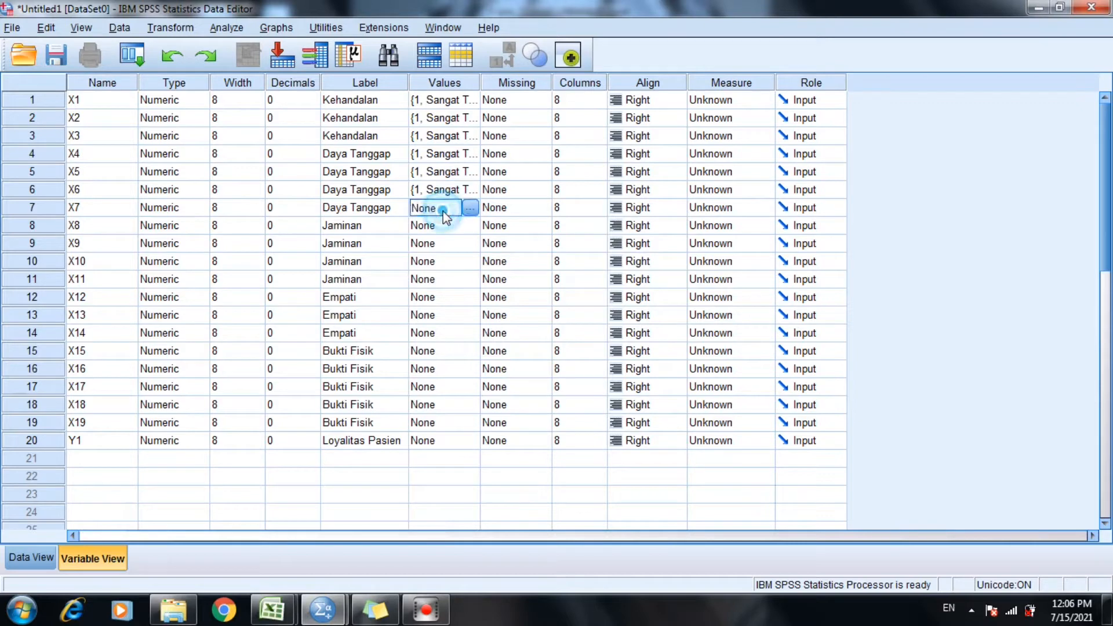
left_click(429, 227)
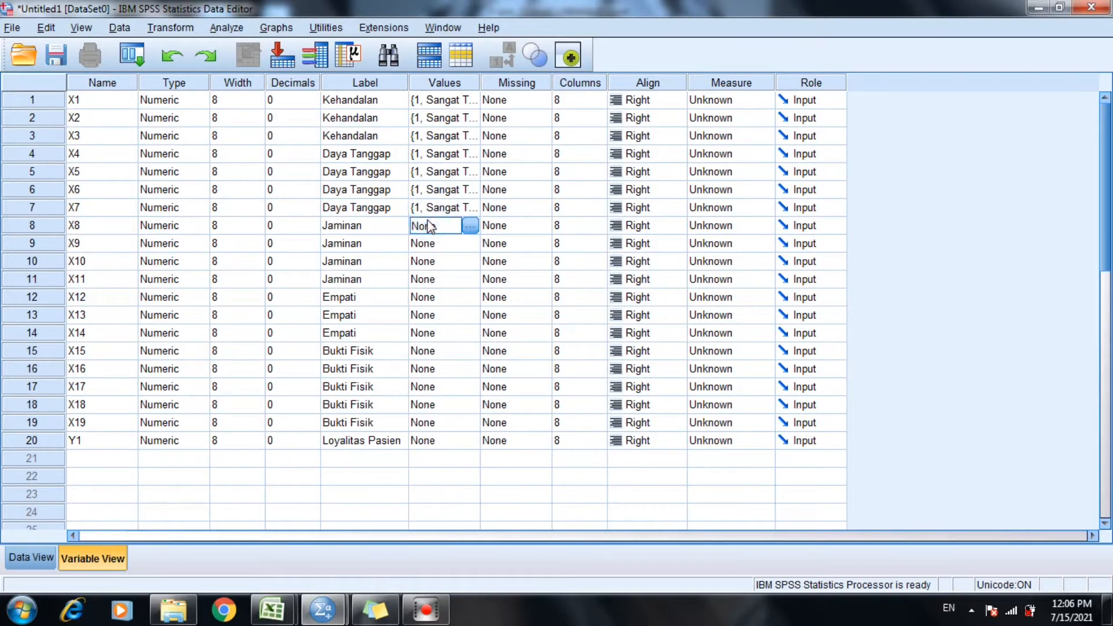
key("ctrl+v")
left_click(431, 244)
key("ctrl+v")
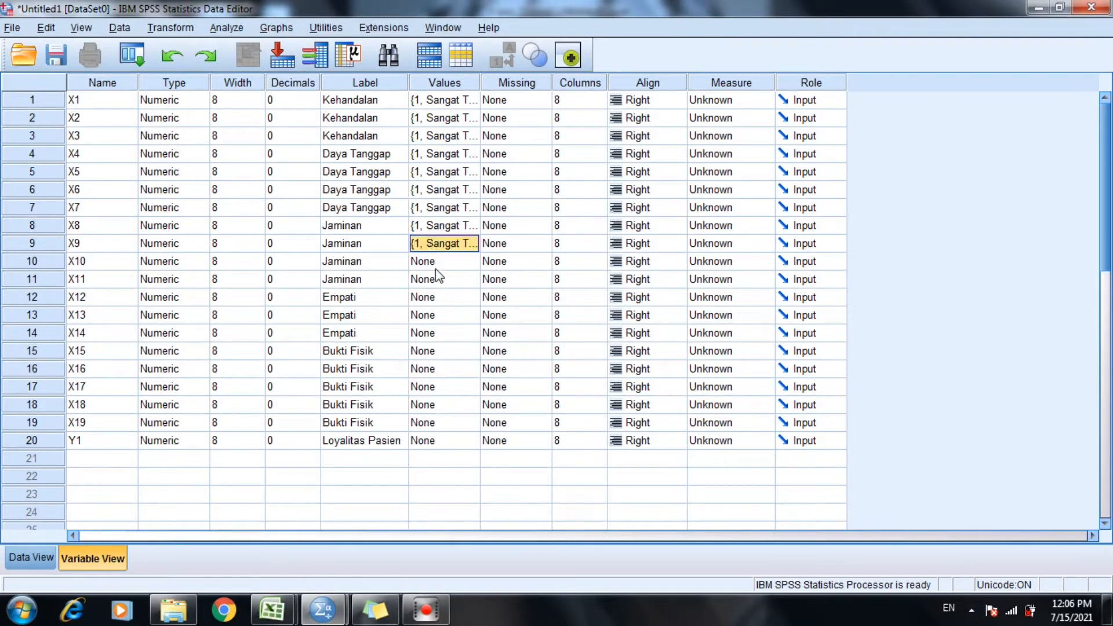
left_click(437, 263)
key("ctrl+v")
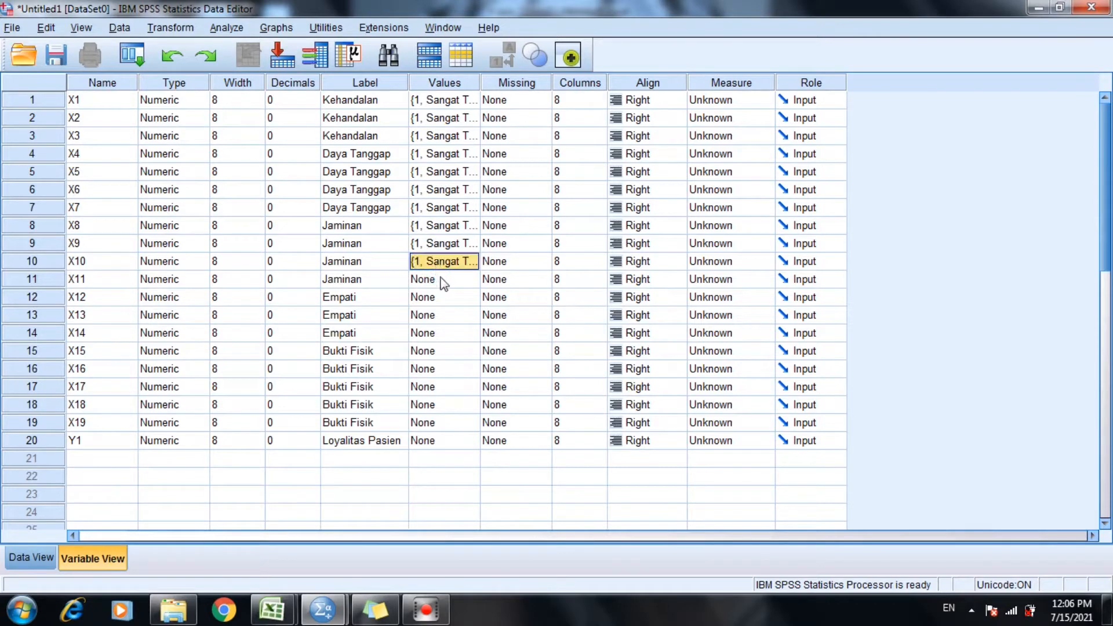
left_click(444, 283)
key("ctrl+v")
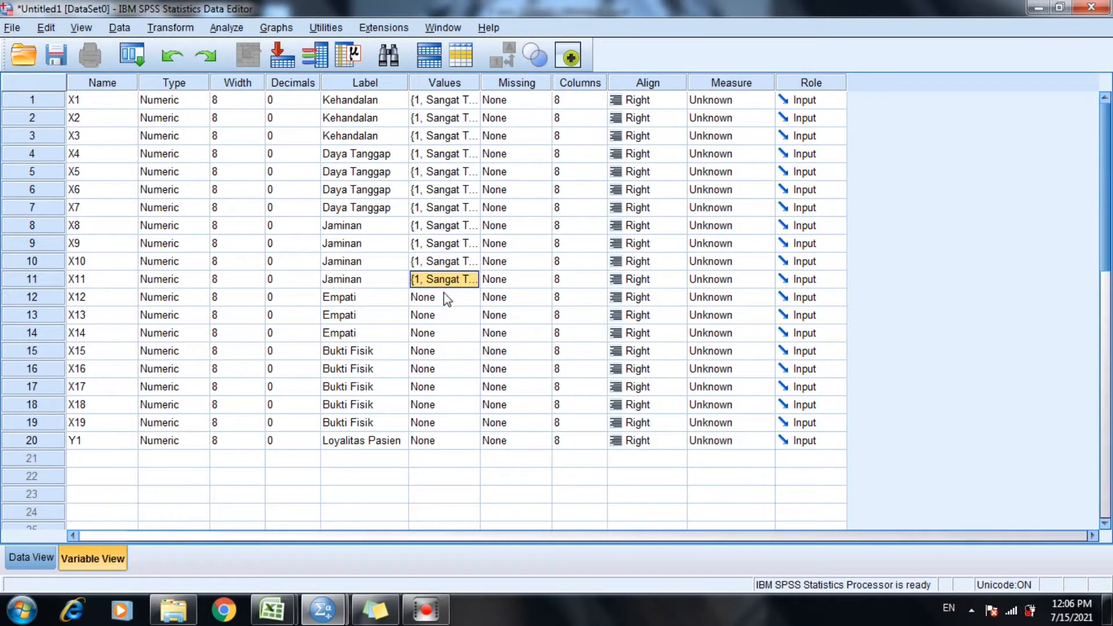
left_click(445, 295)
key("ctrl+v")
left_click(439, 315)
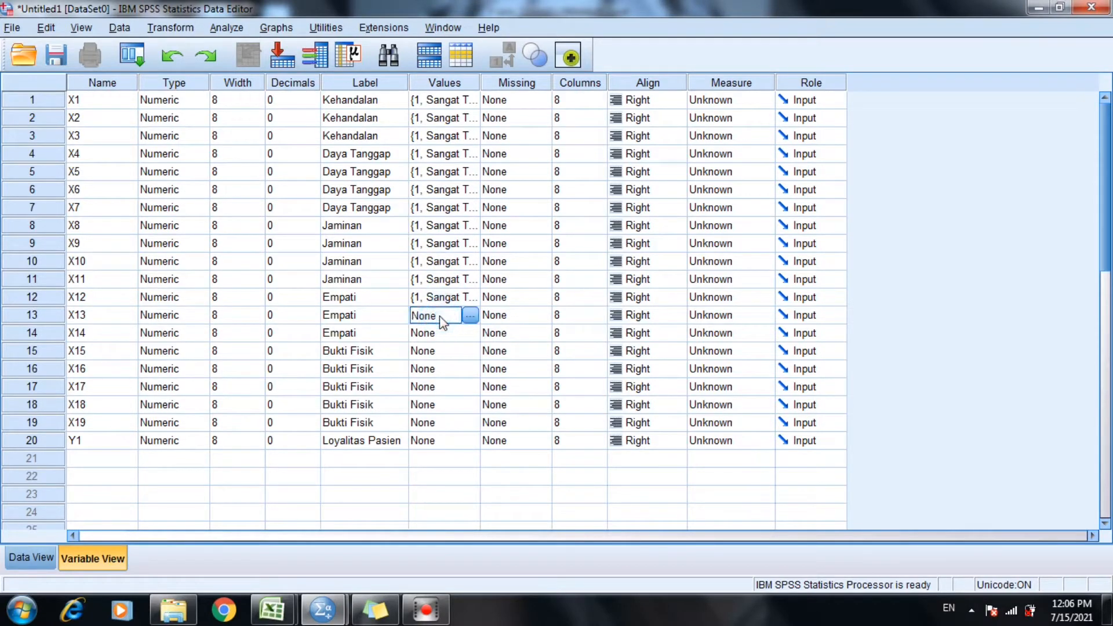
key("ctrl+v")
left_click(440, 335)
key("ctrl+v")
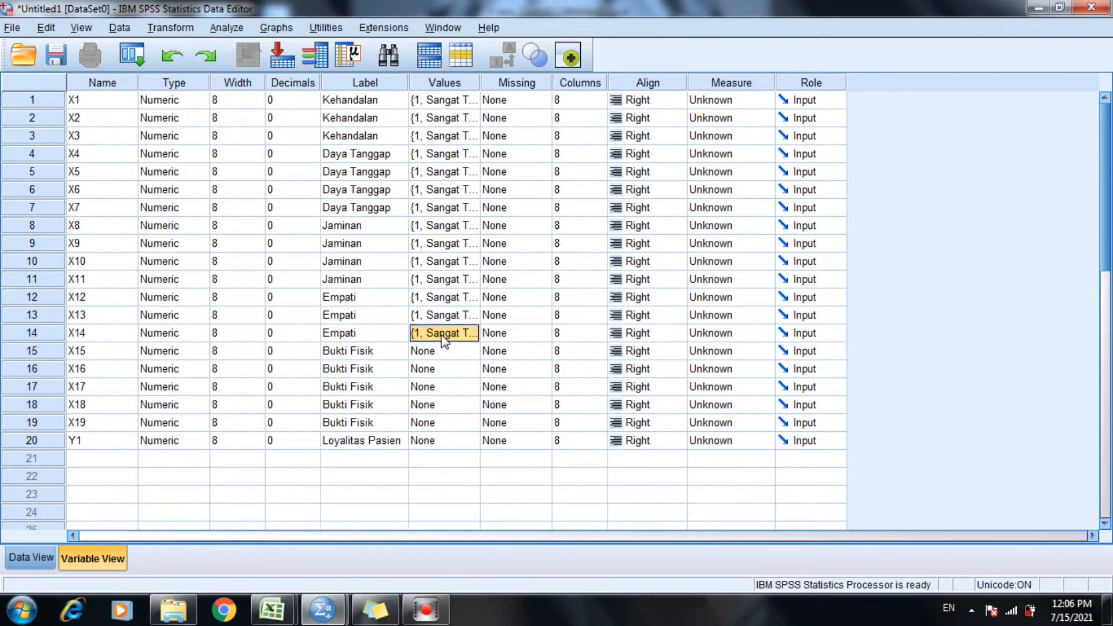
left_click(438, 351)
key("ctrl+v")
left_click(440, 369)
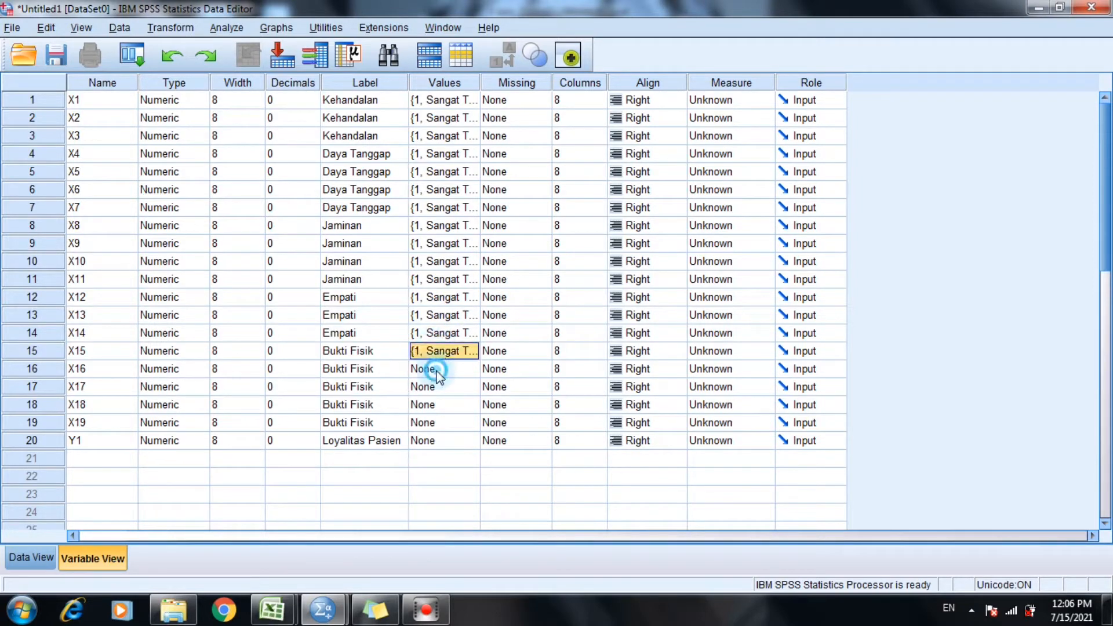
key("ctrl+v")
left_click(442, 387)
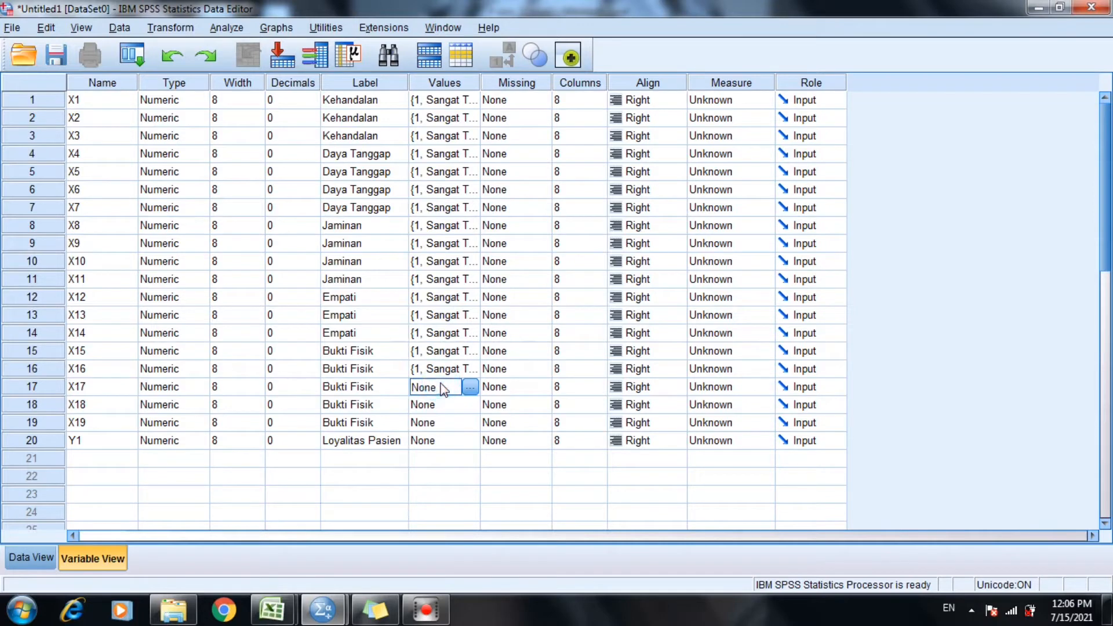
left_click(445, 404)
key("ctrl+v")
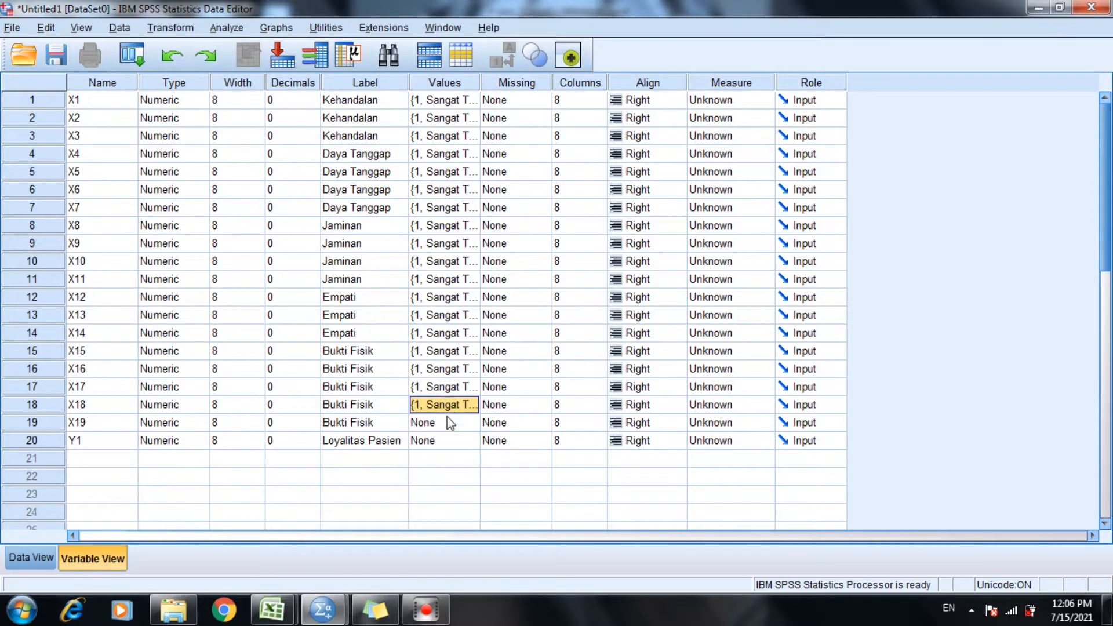
left_click(448, 418)
key("ctrl+v")
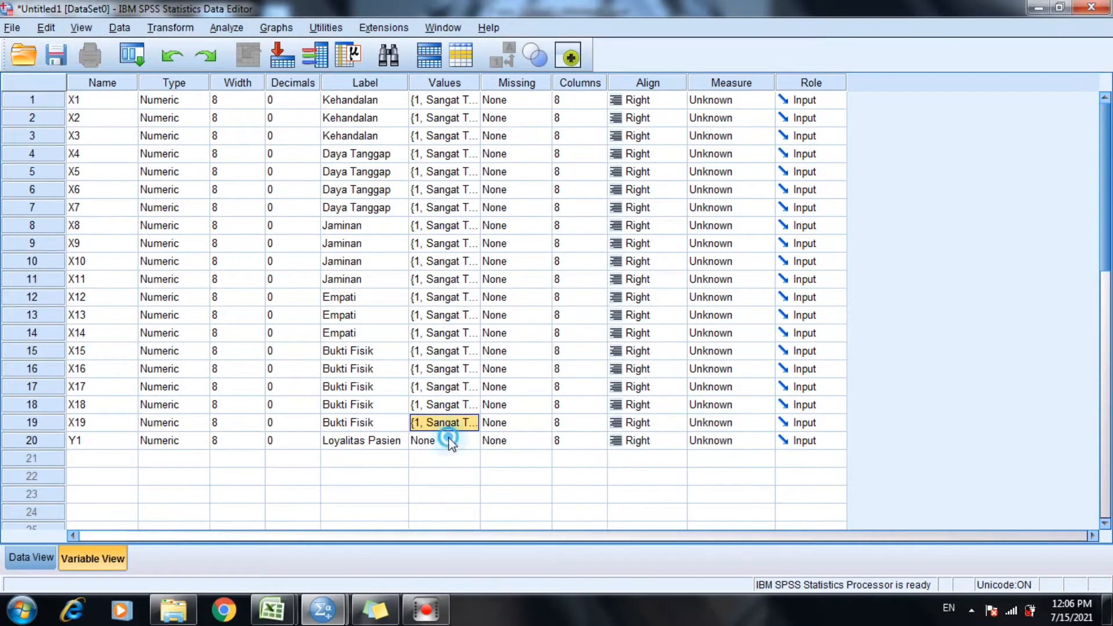
left_click(451, 441)
key("ctrl+v")
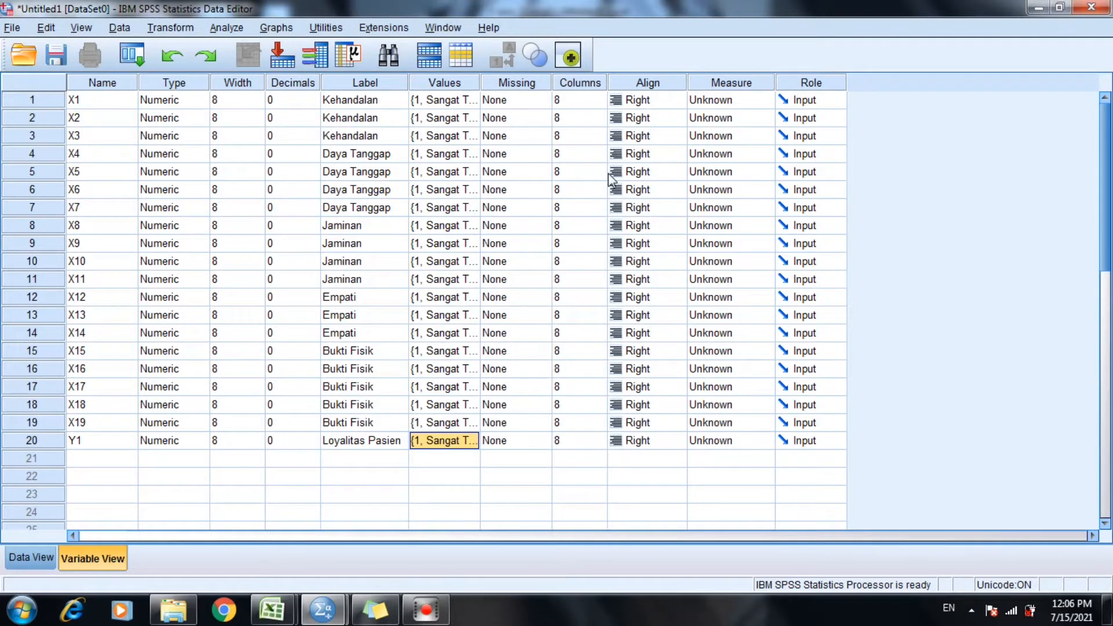
Set the measurement level of variables X1 through X19 to Scale.
left_click(704, 103)
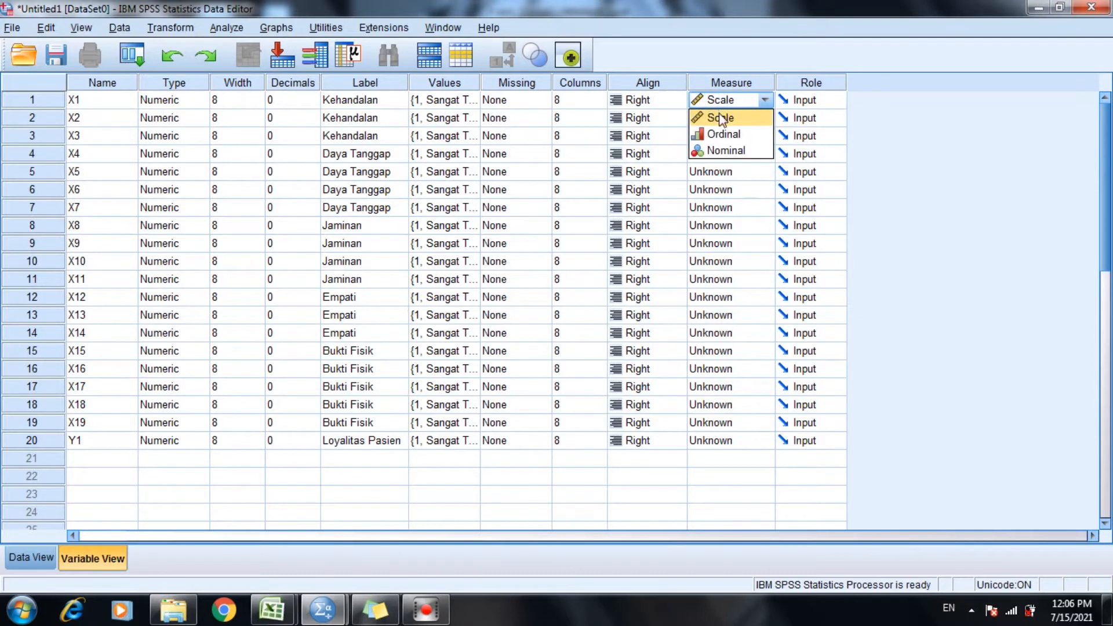
left_click(704, 426)
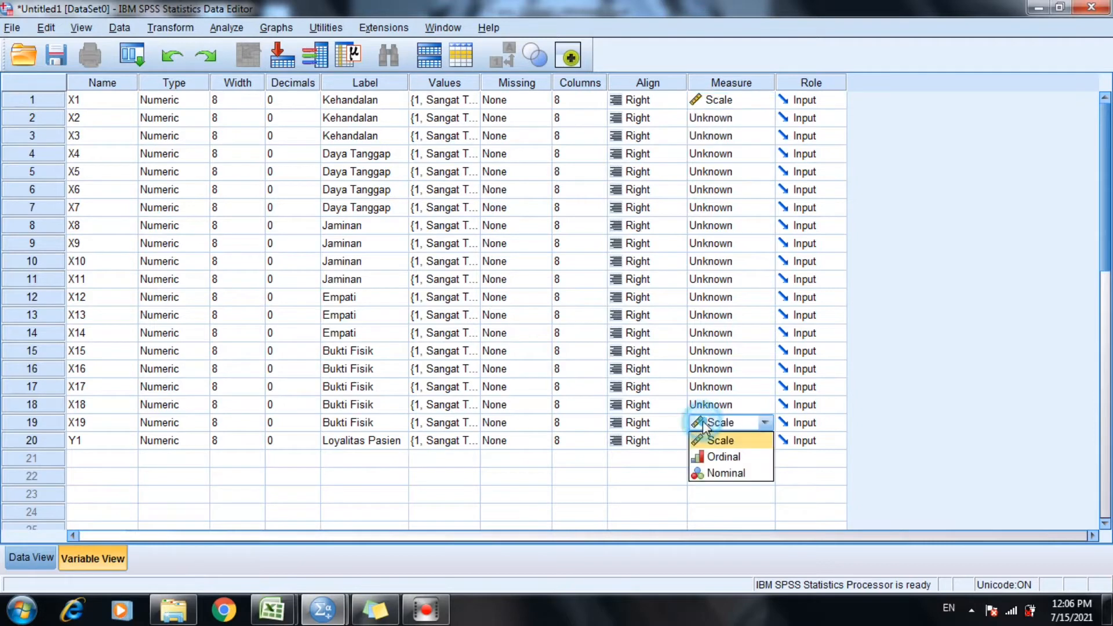
left_click(704, 404)
left_click(704, 387)
left_click(704, 369)
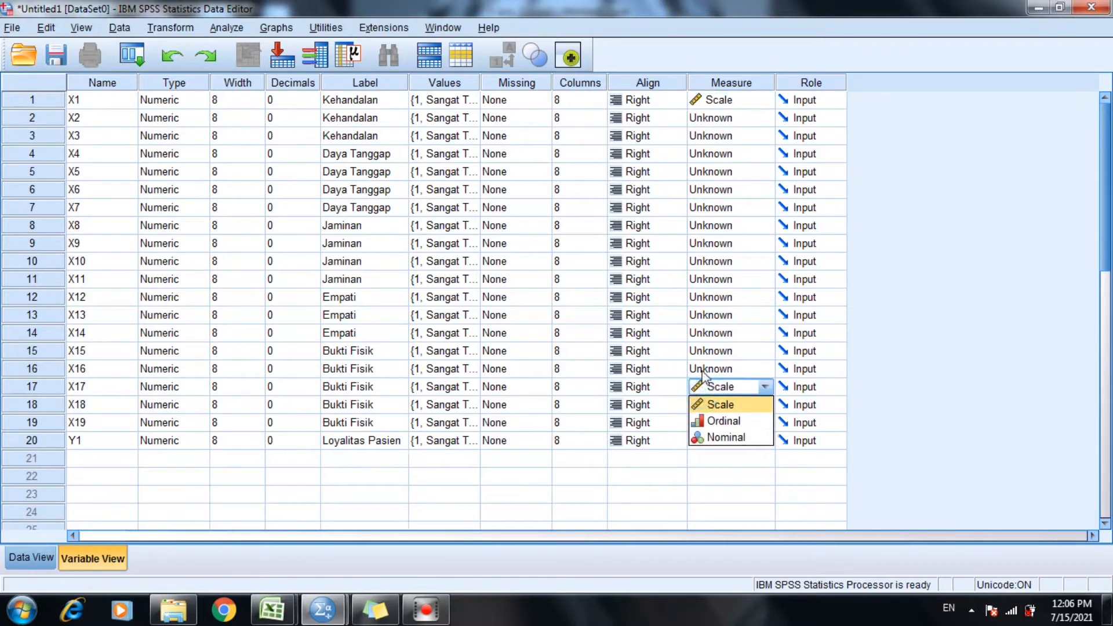
left_click(705, 351)
left_click(704, 333)
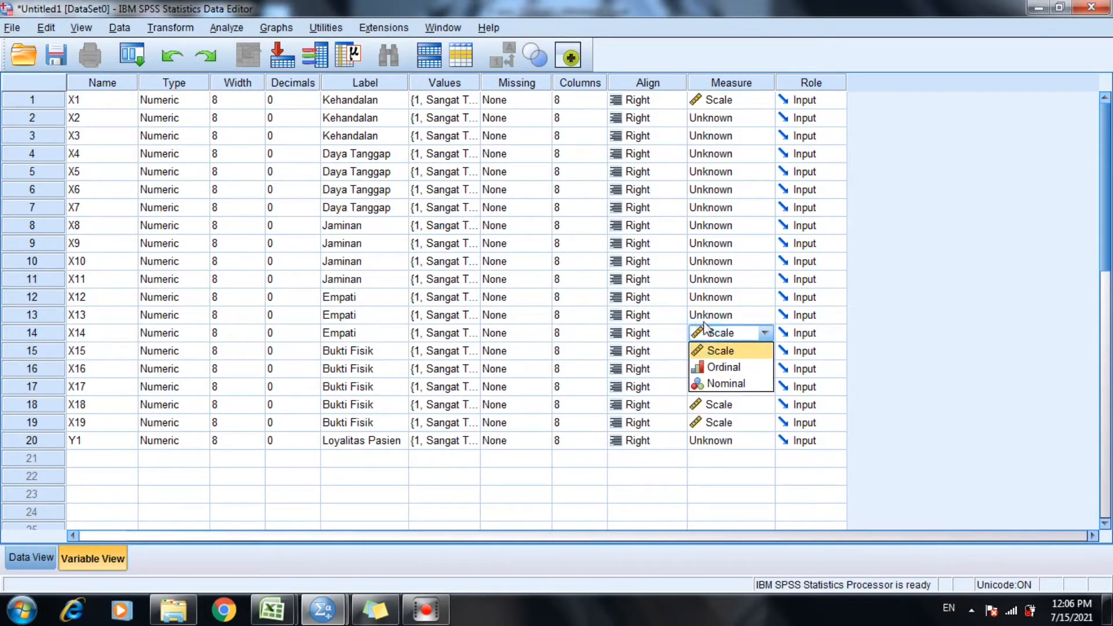
left_click(705, 315)
left_click(704, 297)
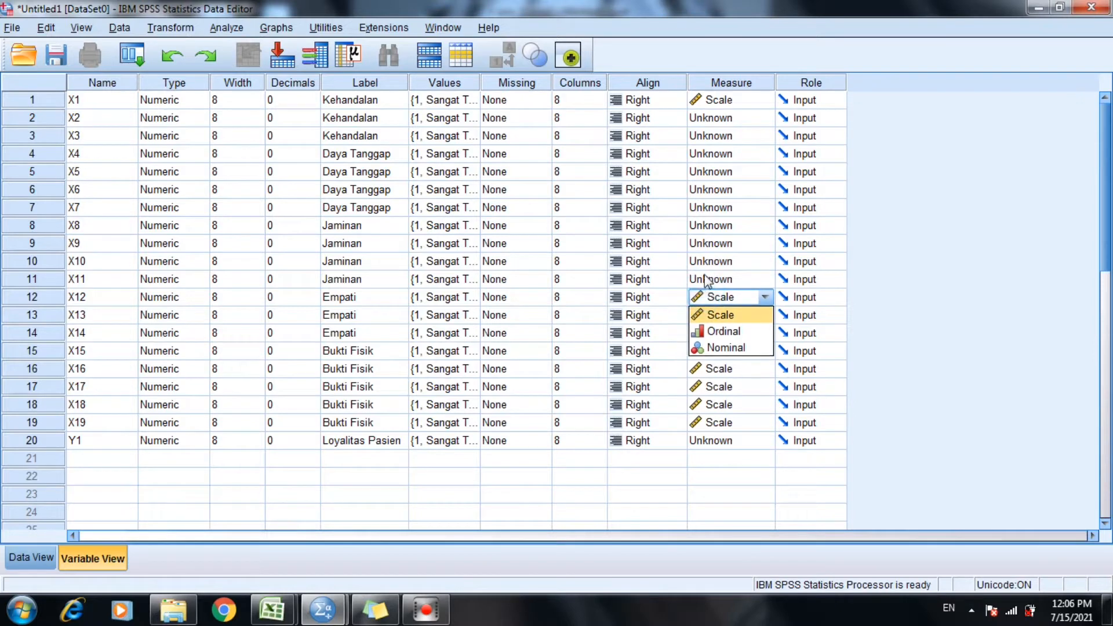
left_click(706, 279)
left_click(706, 261)
left_click(705, 243)
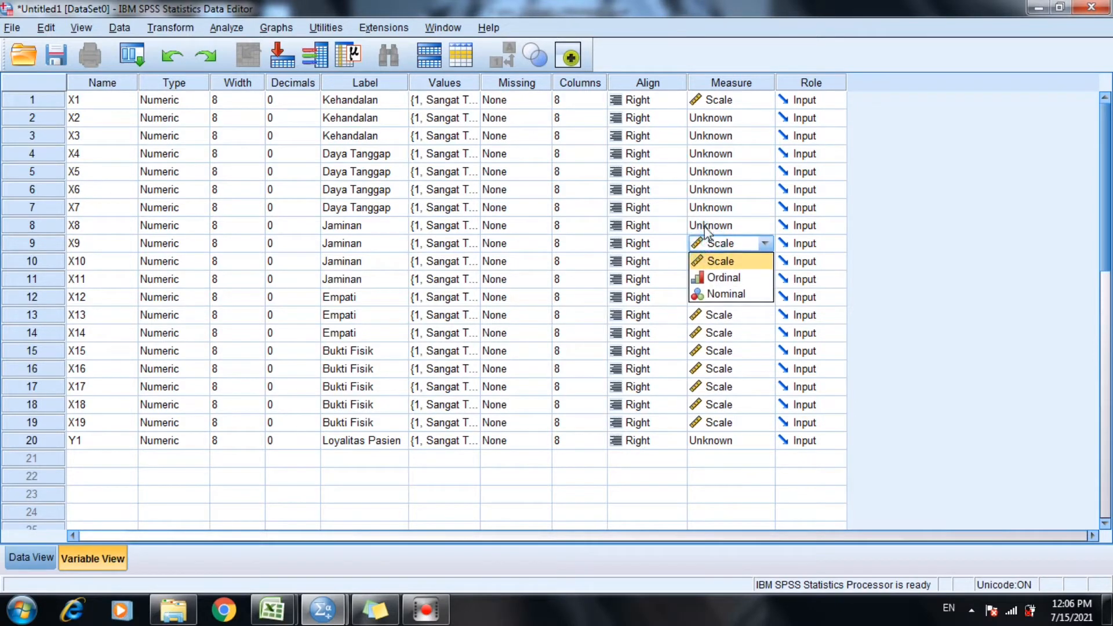
left_click(706, 226)
left_click(706, 209)
left_click(704, 189)
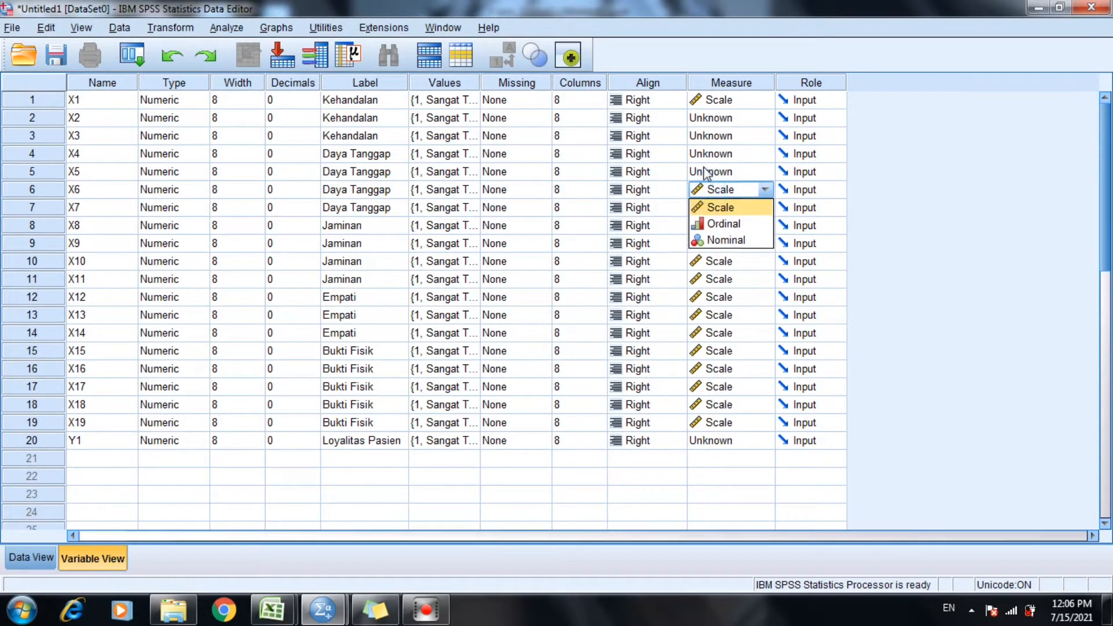
left_click(705, 172)
left_click(704, 154)
left_click(704, 135)
left_click(703, 117)
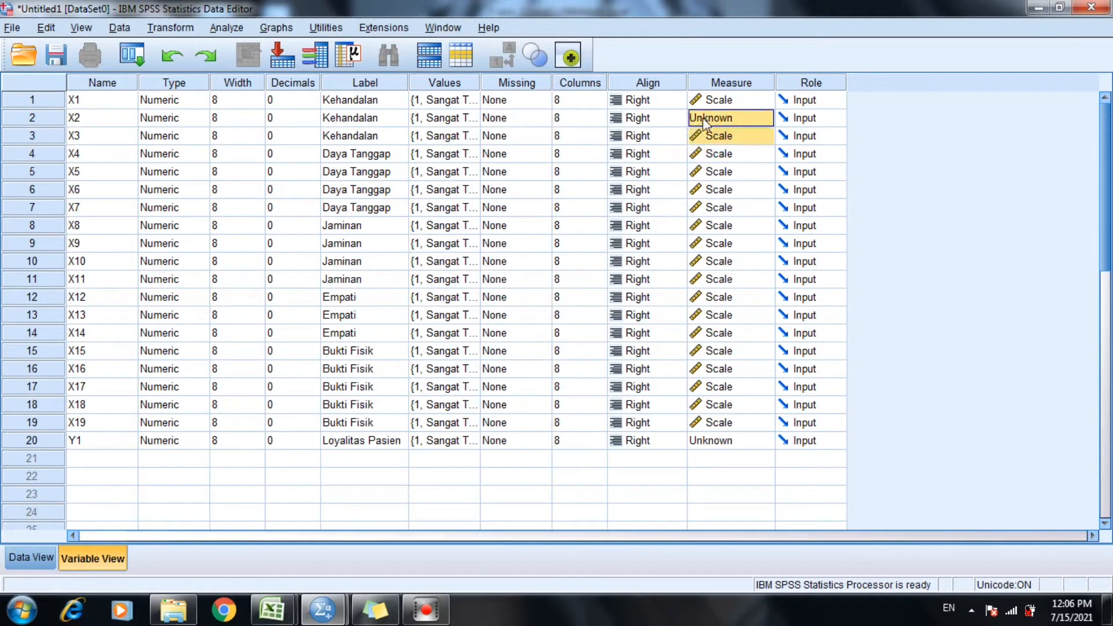
left_click(932, 241)
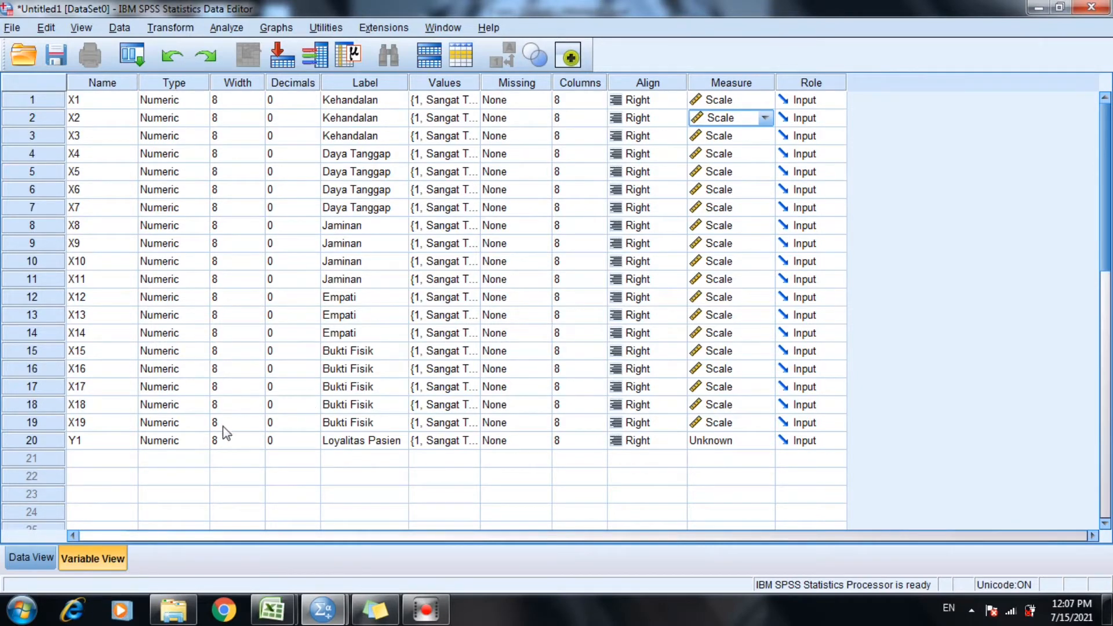
Show the dataset's empty data grid, and copy the P1 to P19 responses in B3:T91 of Table 1 from the Excel workbook.
left_click(43, 558)
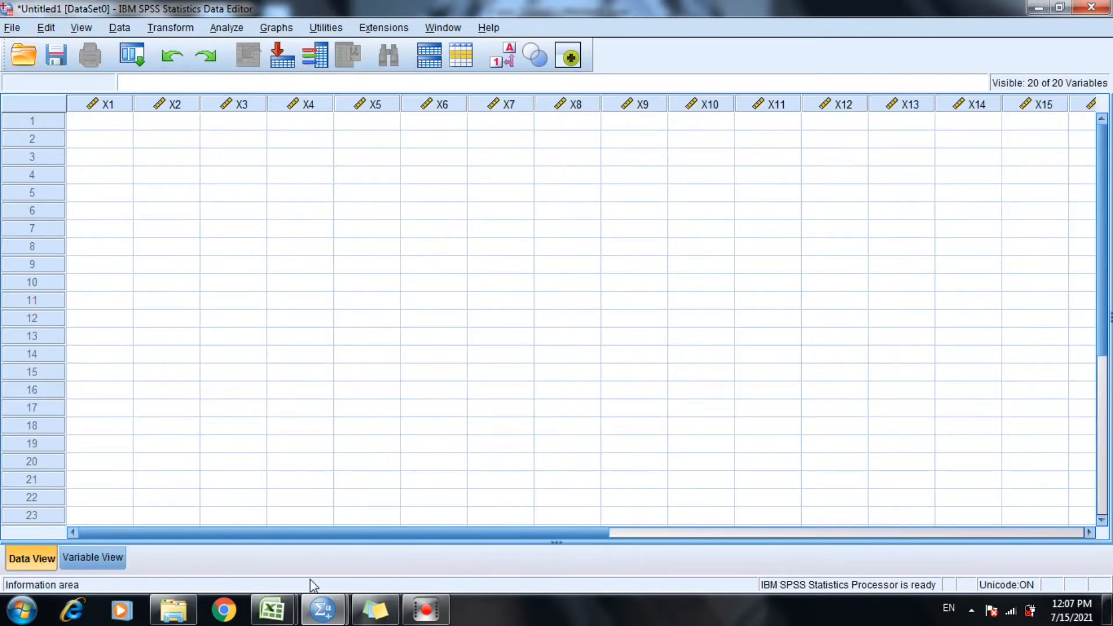
mouse_move(273, 610)
left_click(234, 542)
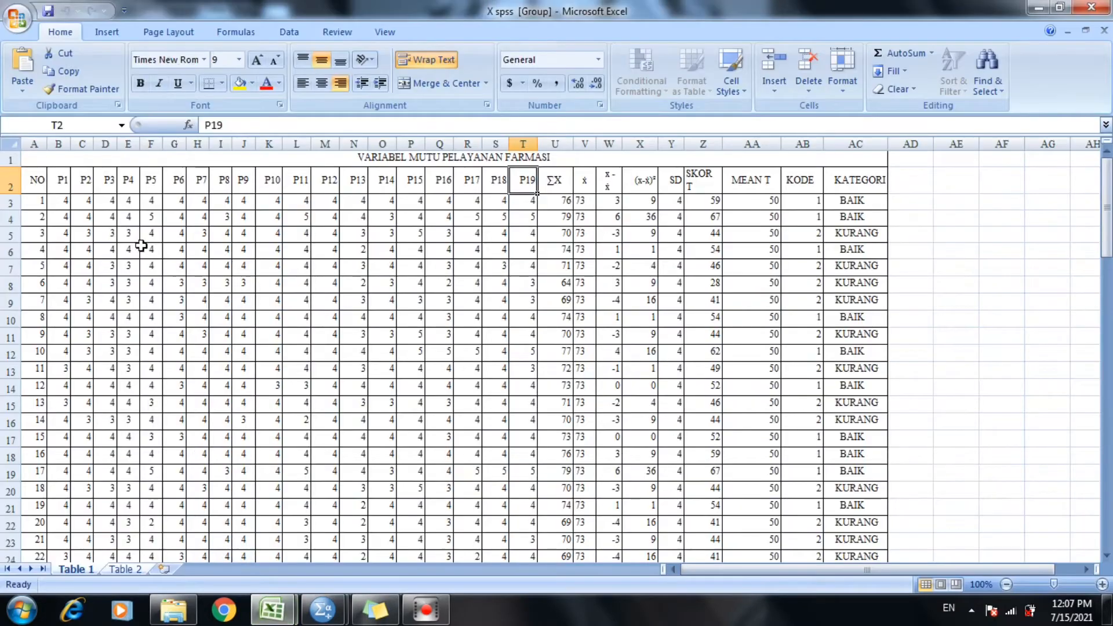
left_click_drag(60, 200, 522, 500)
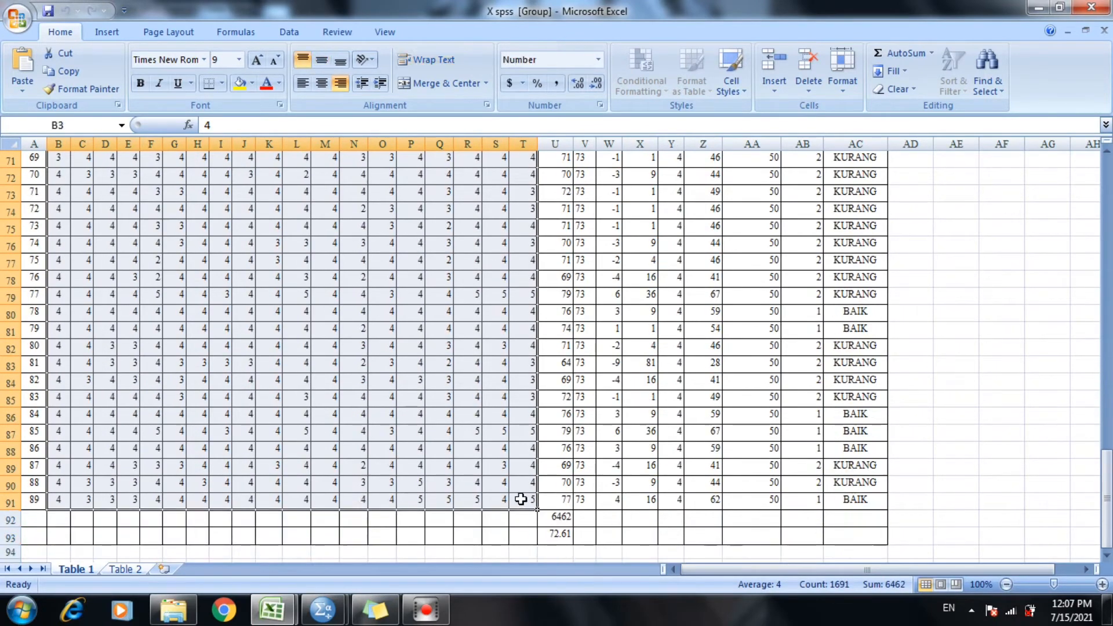
right_click(522, 501)
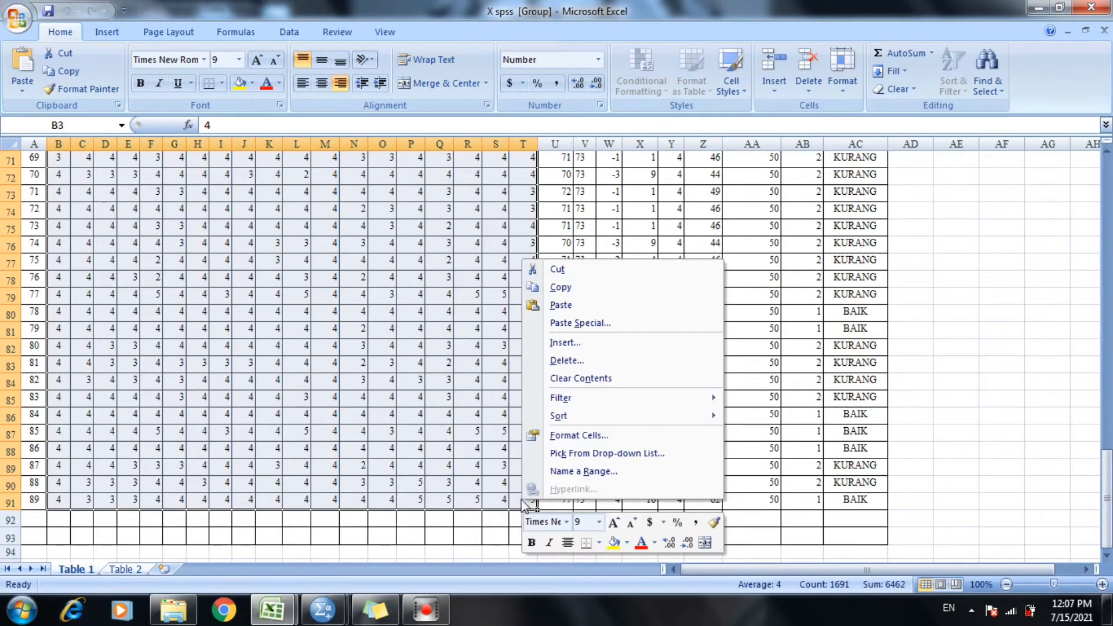
left_click(556, 287)
Switch to the SPSS dataset and paste the copied P1 to P19 responses starting at row 1 of X1.
mouse_move(323, 610)
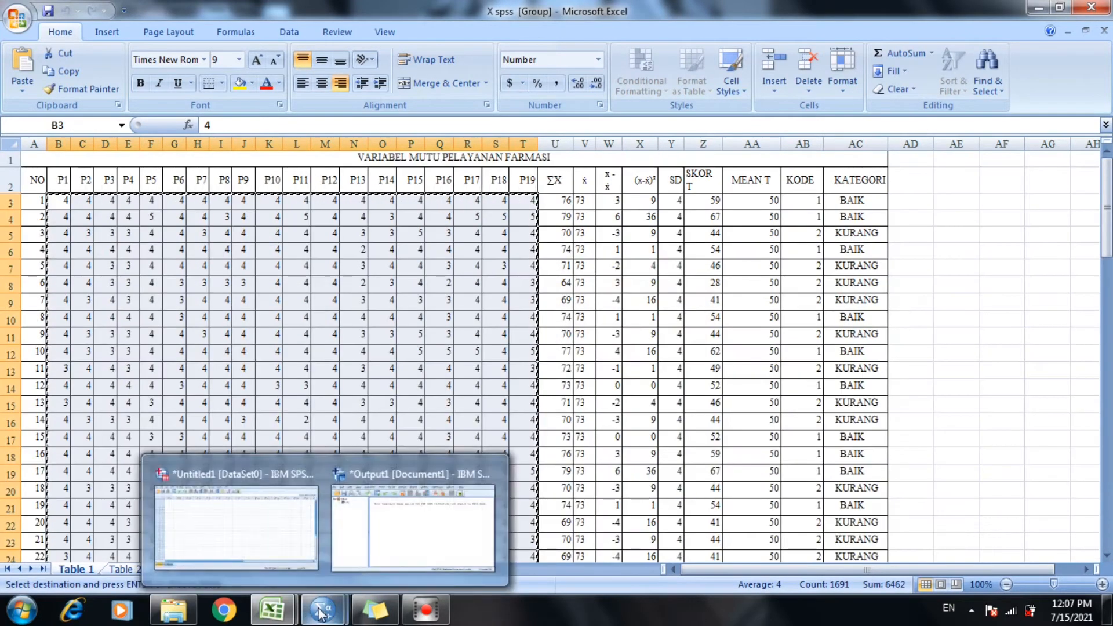
left_click(269, 533)
left_click(92, 127)
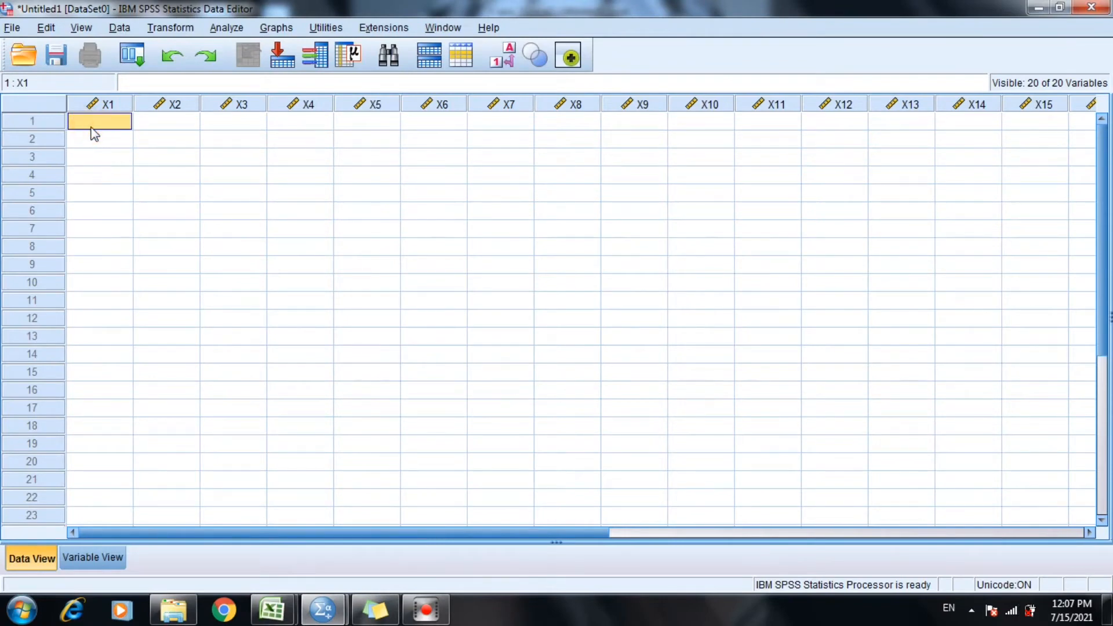
right_click(95, 134)
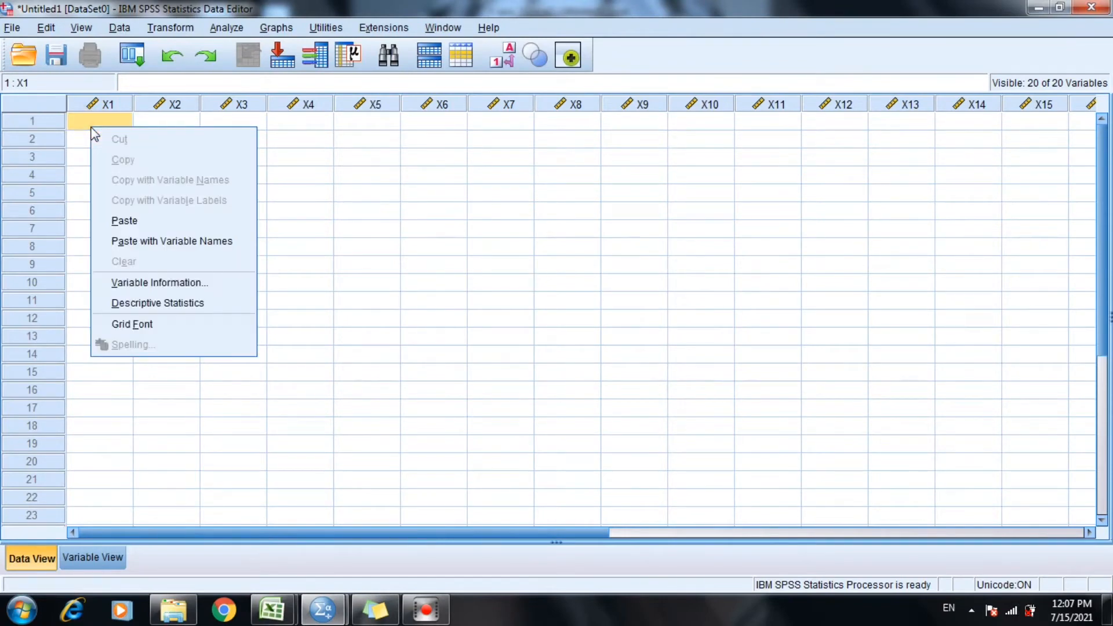
left_click(122, 217)
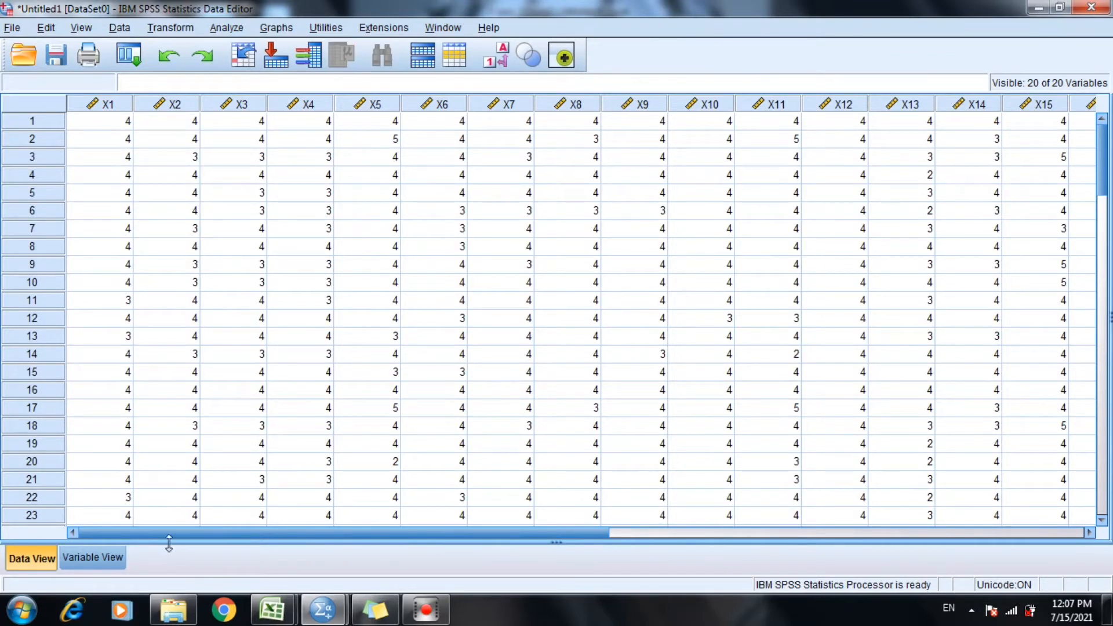
Switch to the Y spss workbook in Excel and copy the ∑X totals in G2:G90 of Table 1.
left_click_drag(161, 531, 398, 531)
left_click_drag(508, 521, 670, 554)
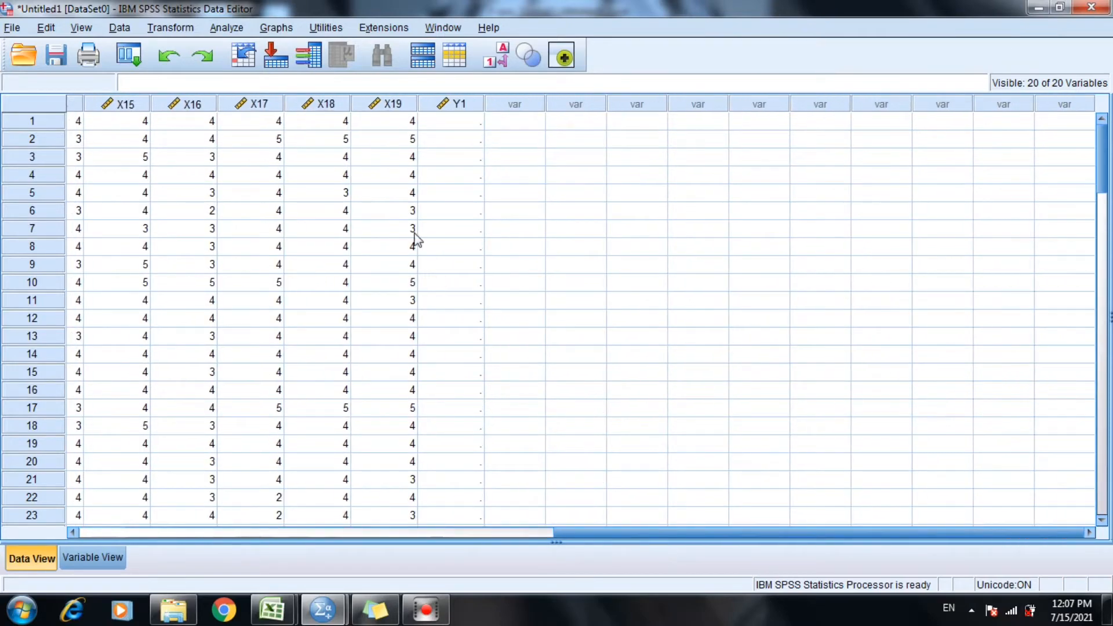
mouse_move(272, 610)
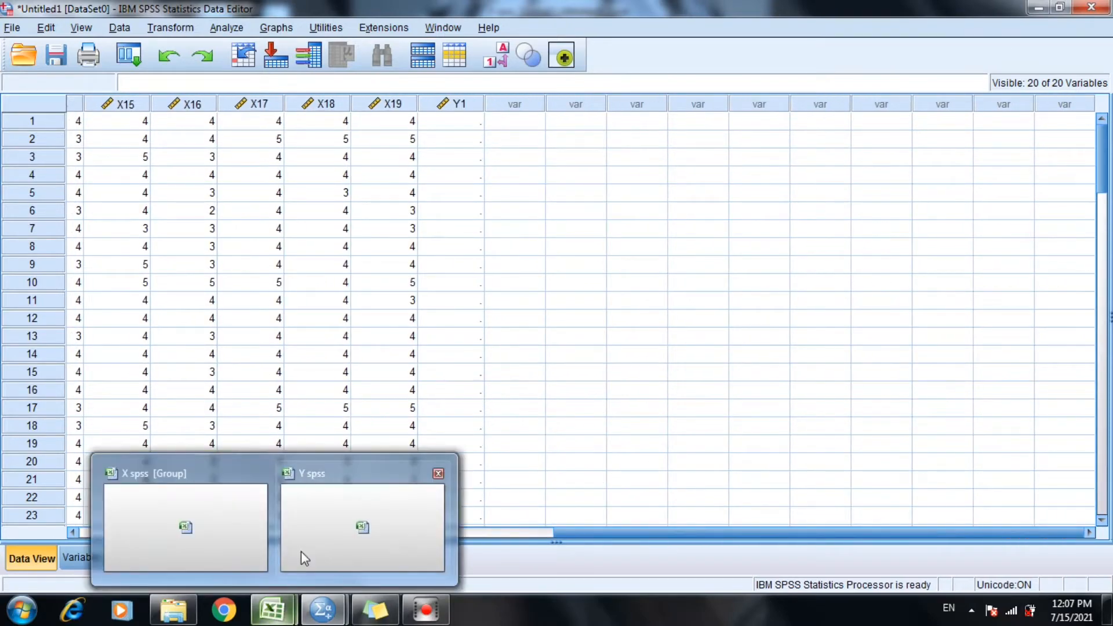
left_click(301, 551)
left_click_drag(223, 198, 230, 475)
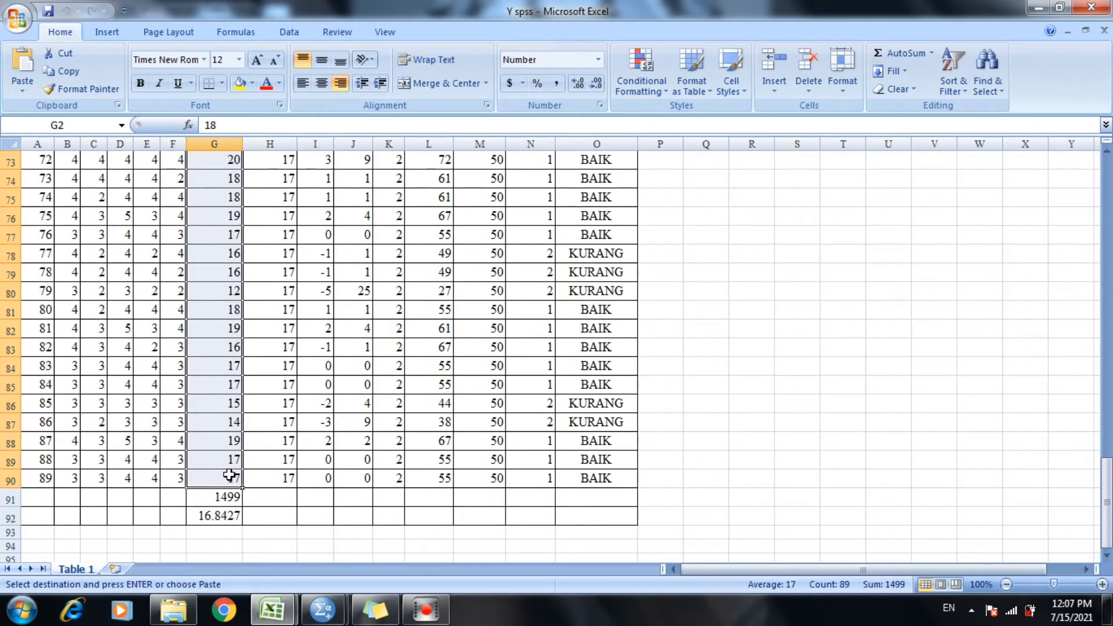
right_click(229, 476)
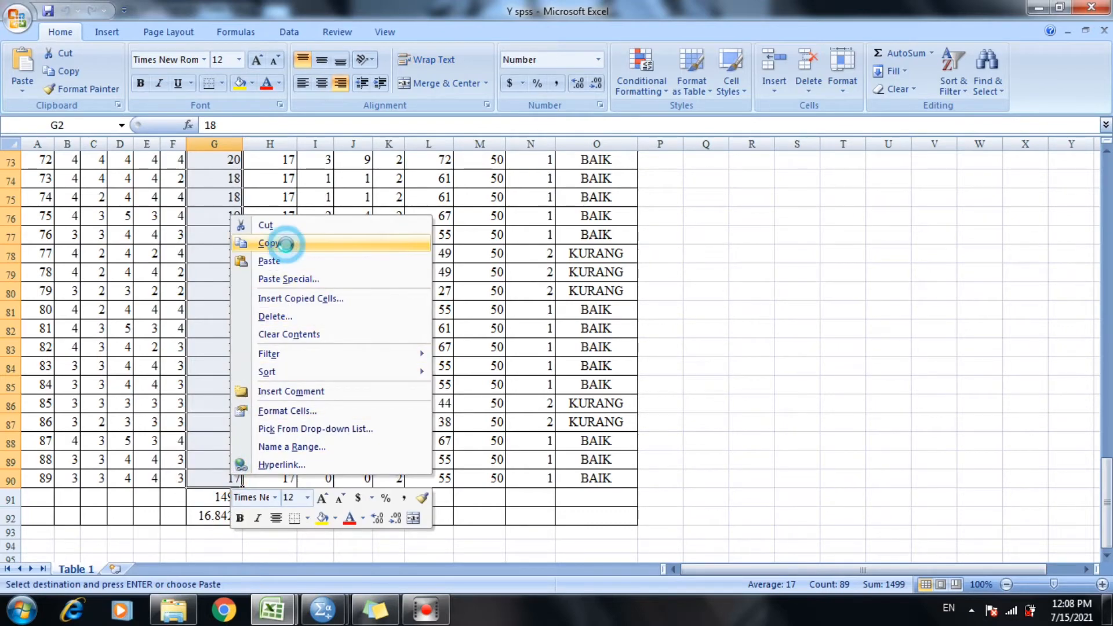
left_click(286, 245)
Switch back to the SPSS dataset and paste the copied totals into Y1 starting at row 1.
mouse_move(302, 622)
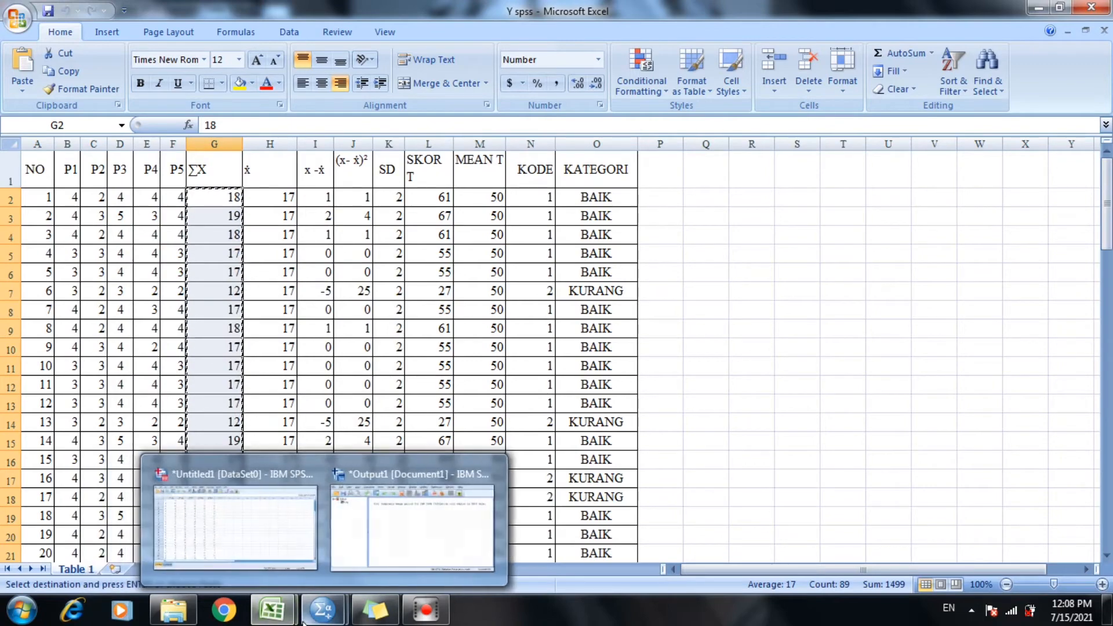
left_click(263, 534)
left_click(441, 120)
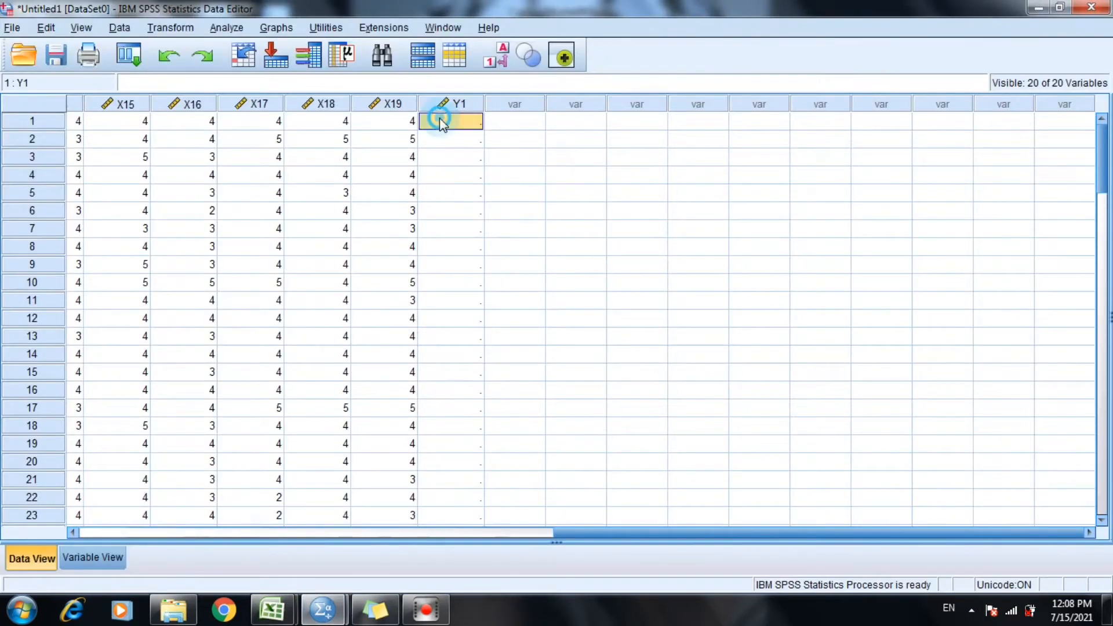
right_click(439, 117)
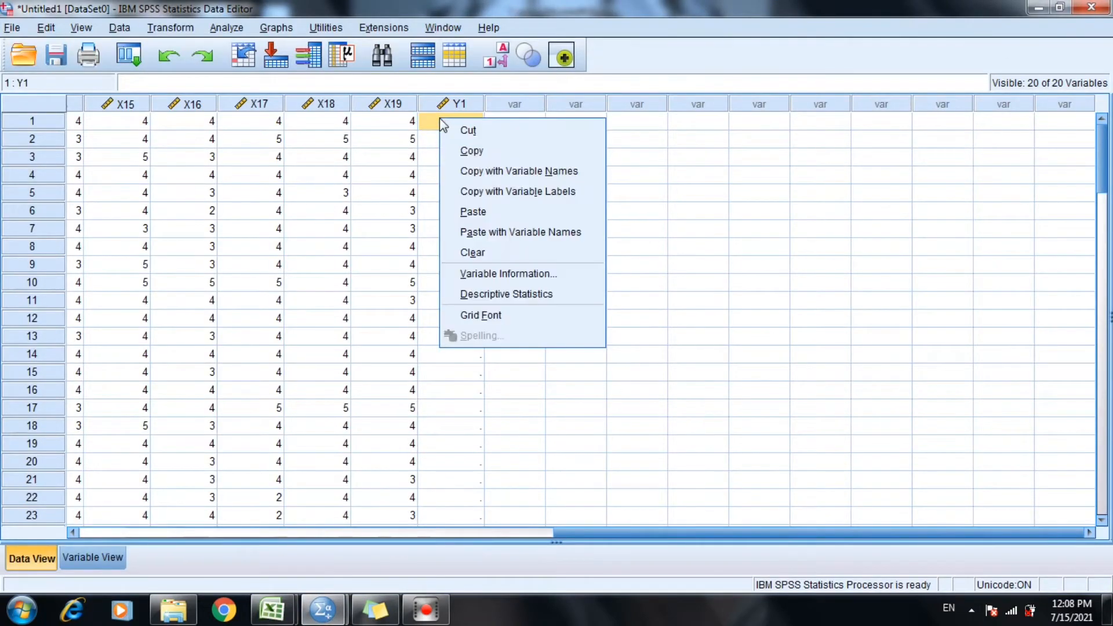
left_click(473, 212)
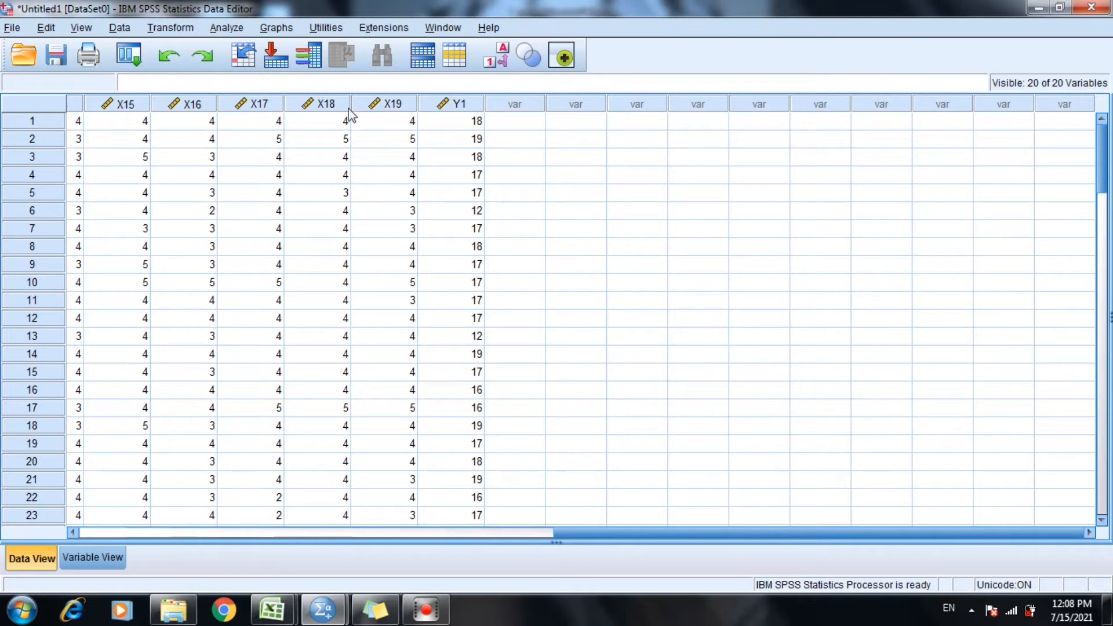
Start a Linear Regression analysis and add the Kehandalan variables X1, X2 and X3 as independent variables.
left_click(233, 29)
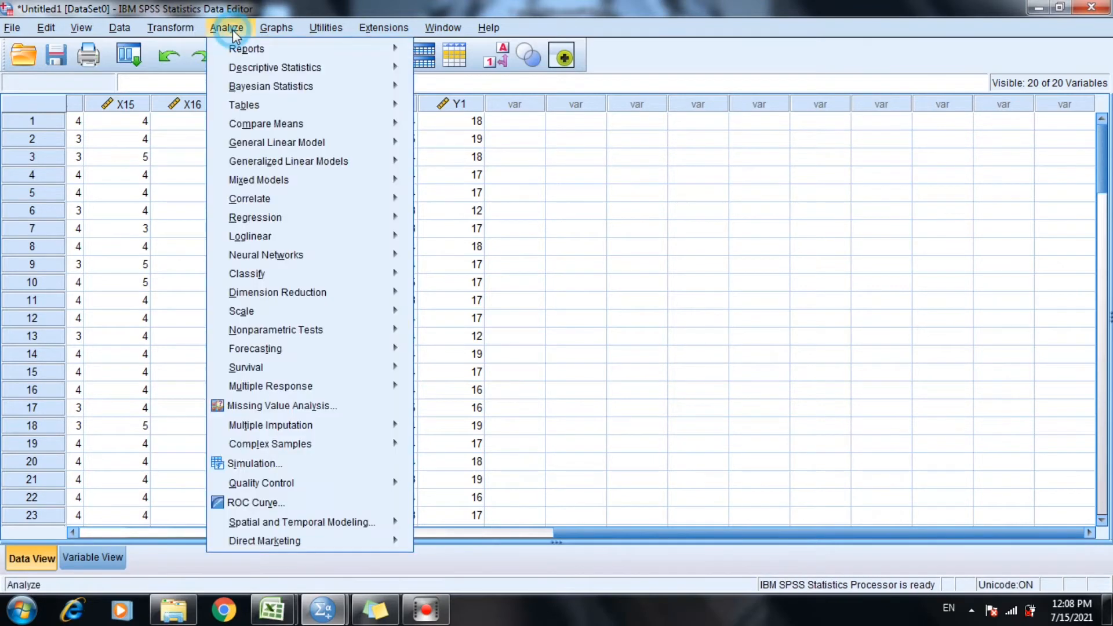
left_click(223, 26)
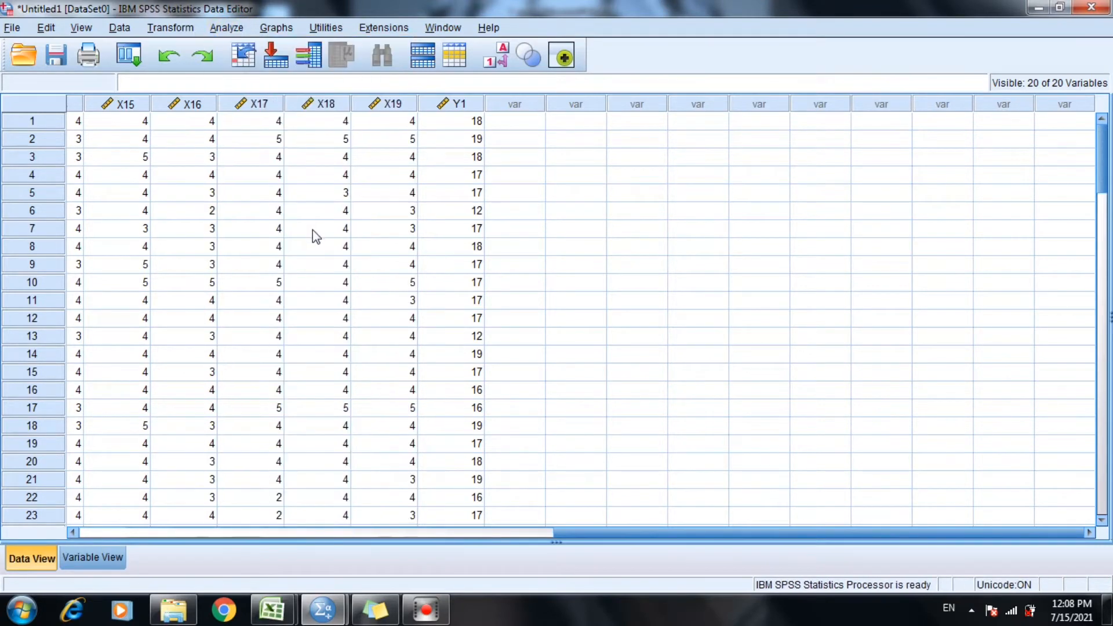
left_click(223, 29)
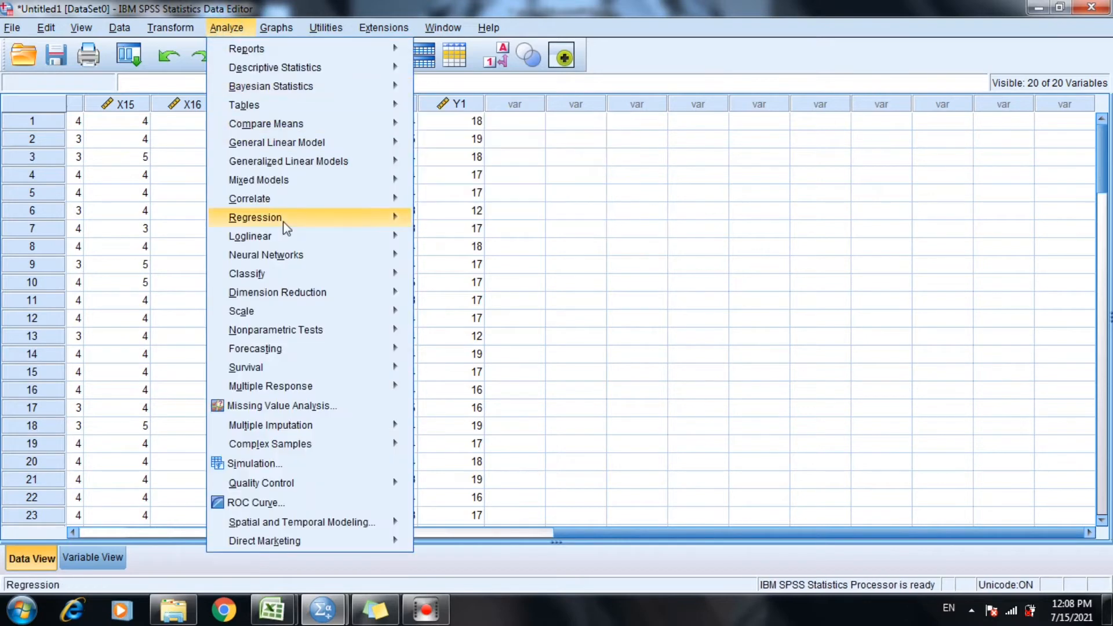
mouse_move(284, 221)
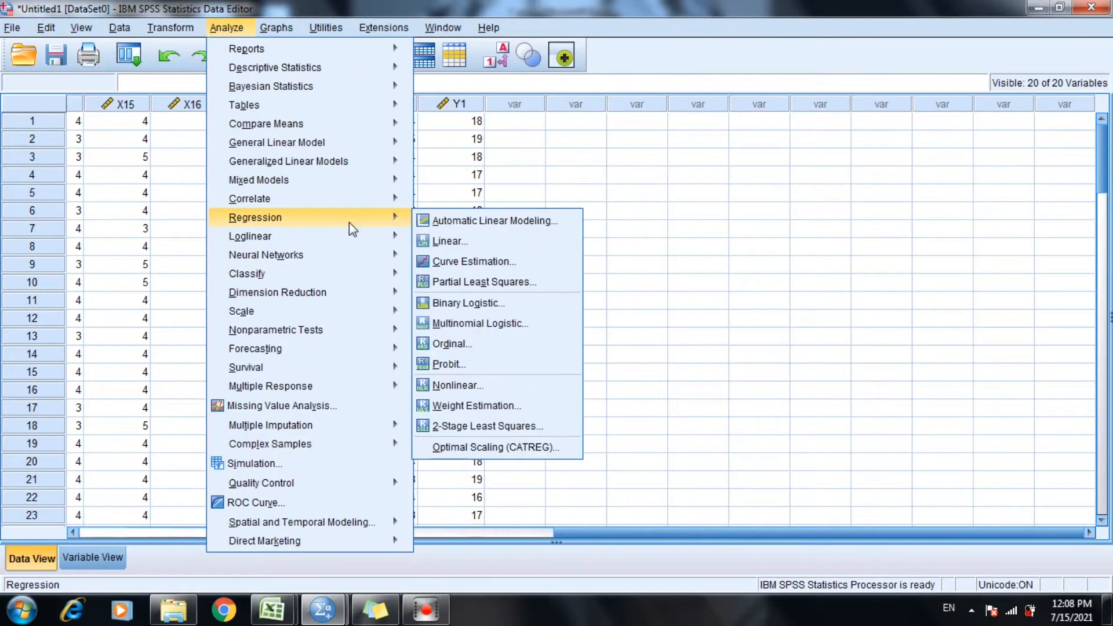
left_click(436, 241)
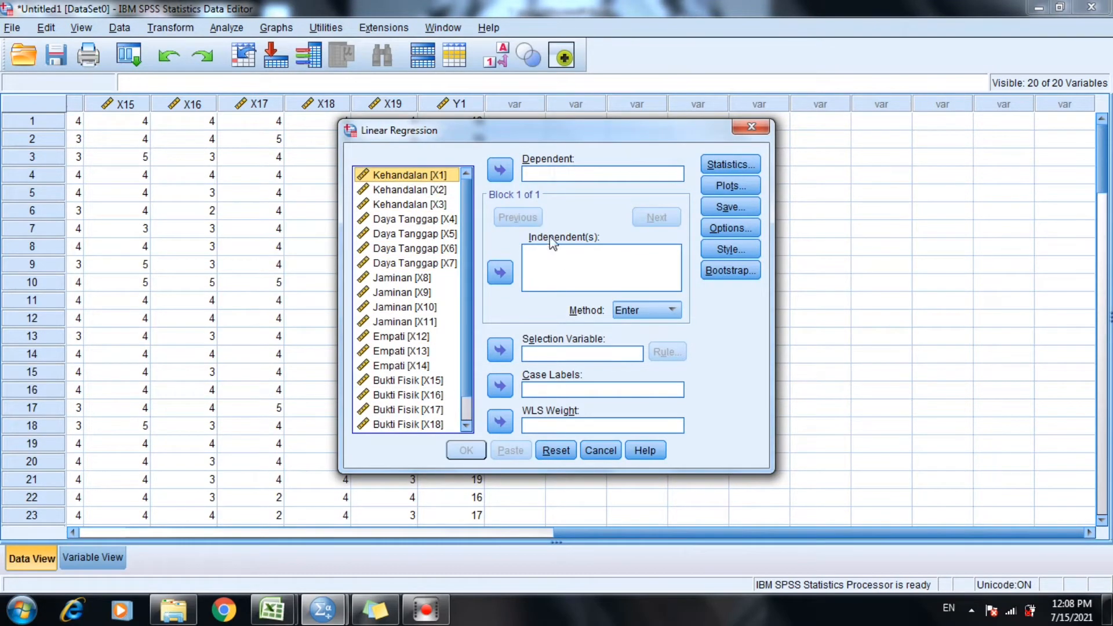
left_click(499, 273)
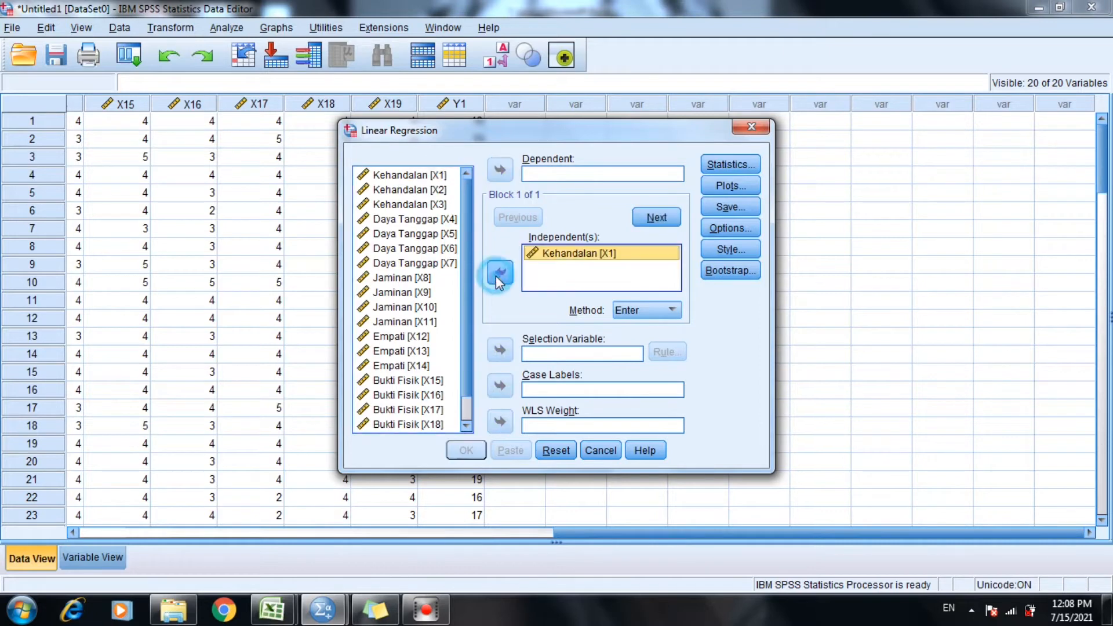
left_click(443, 188)
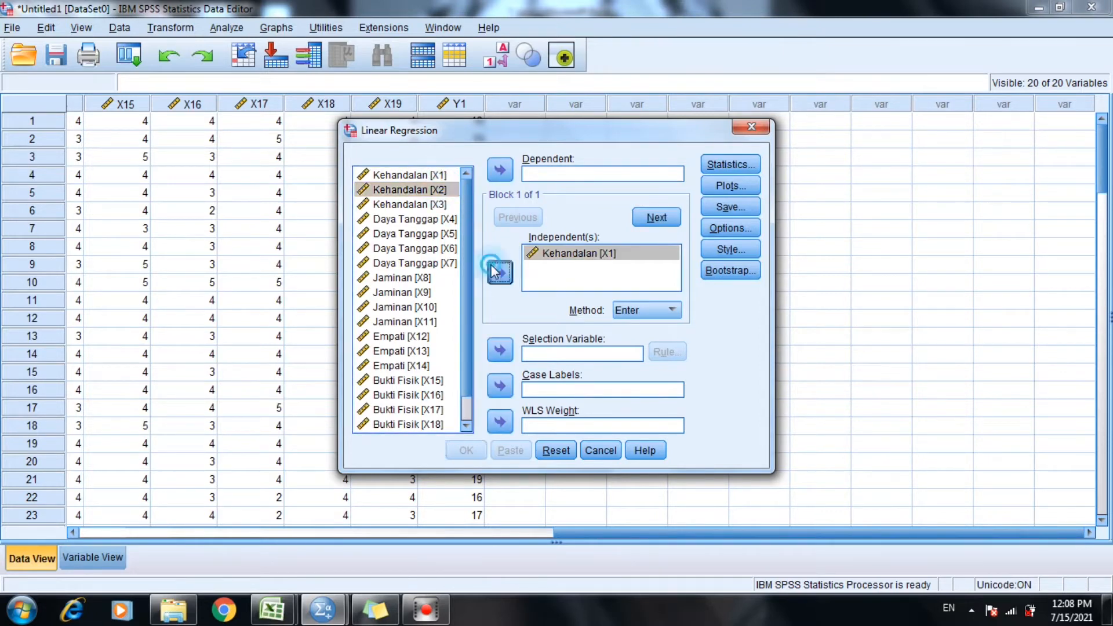
left_click(491, 266)
left_click(436, 206)
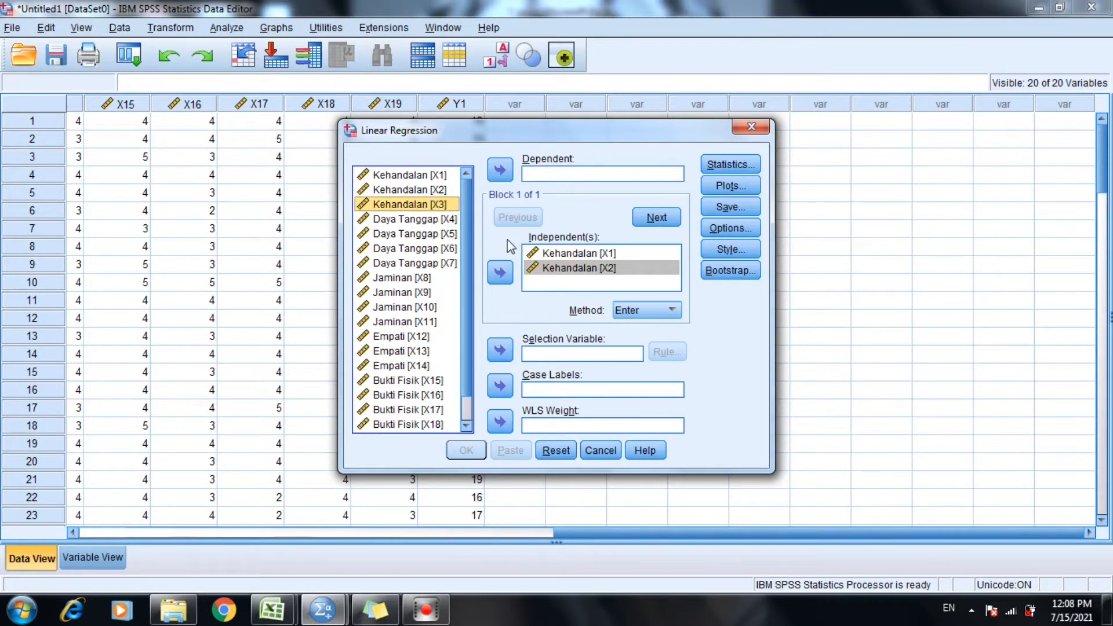
left_click(500, 273)
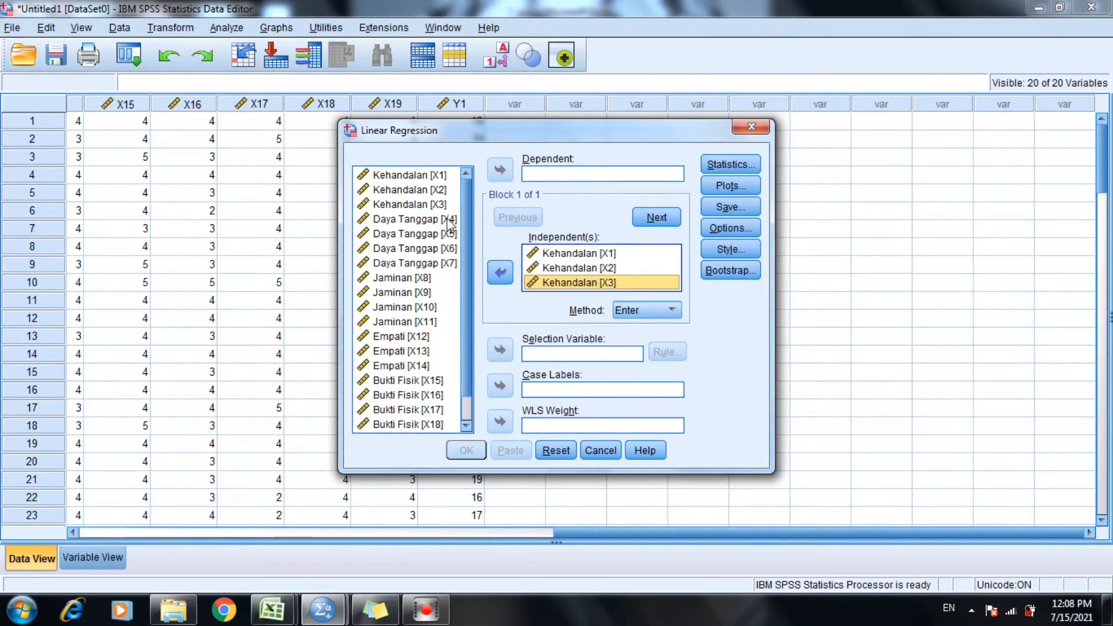
Add the Daya Tanggap variables X4, X5, X6 and X7 to the regression's independent variables.
left_click(449, 220)
left_click(499, 271)
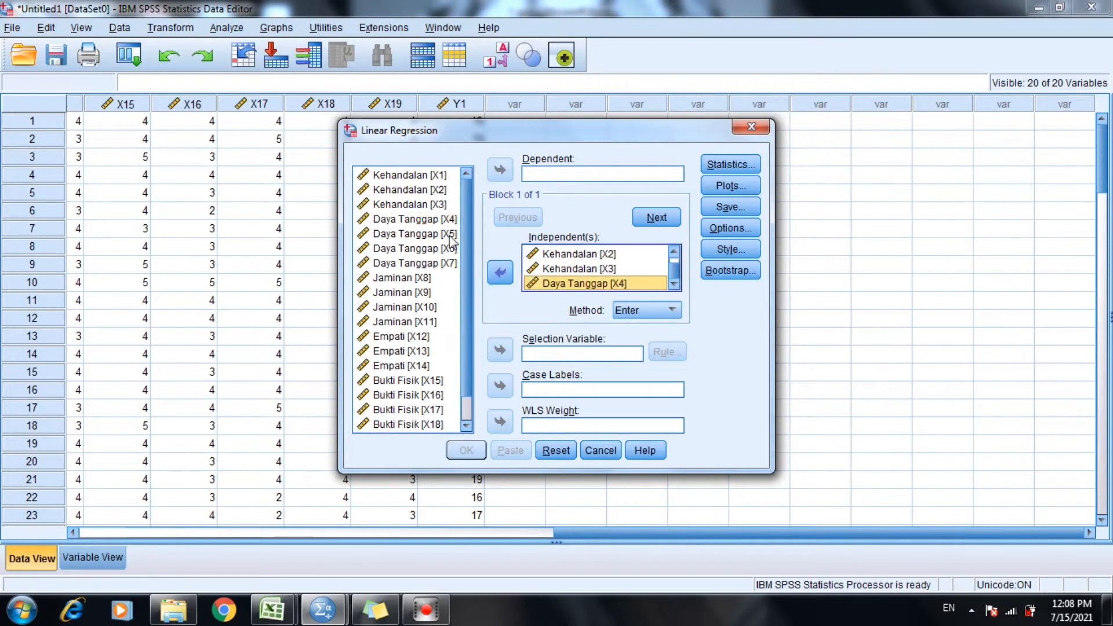
left_click(450, 234)
left_click(498, 270)
left_click(455, 247)
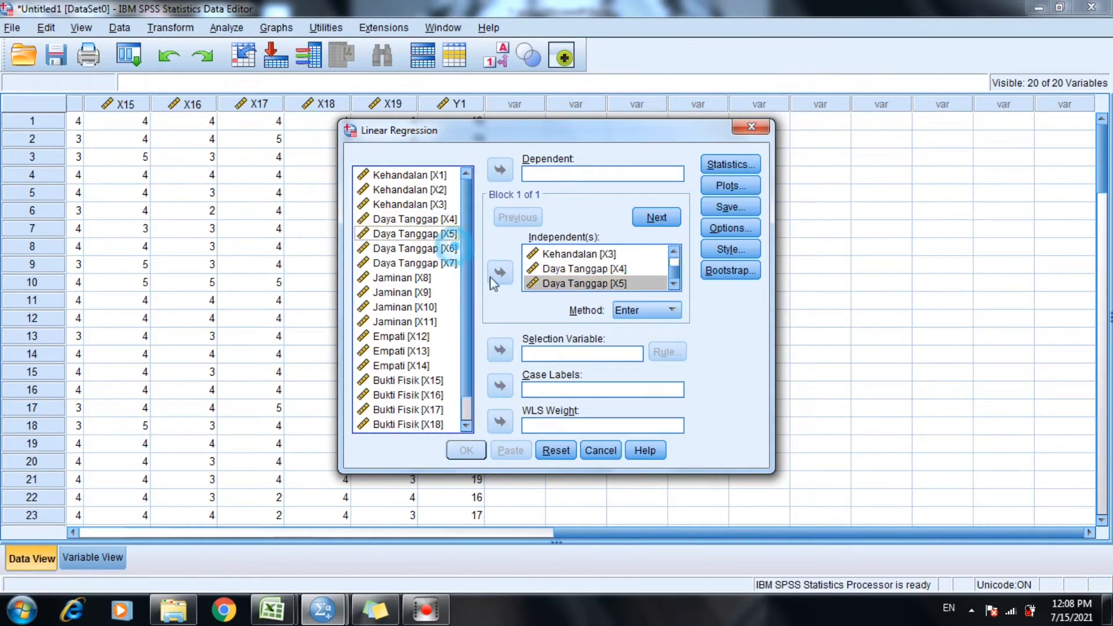
left_click(494, 269)
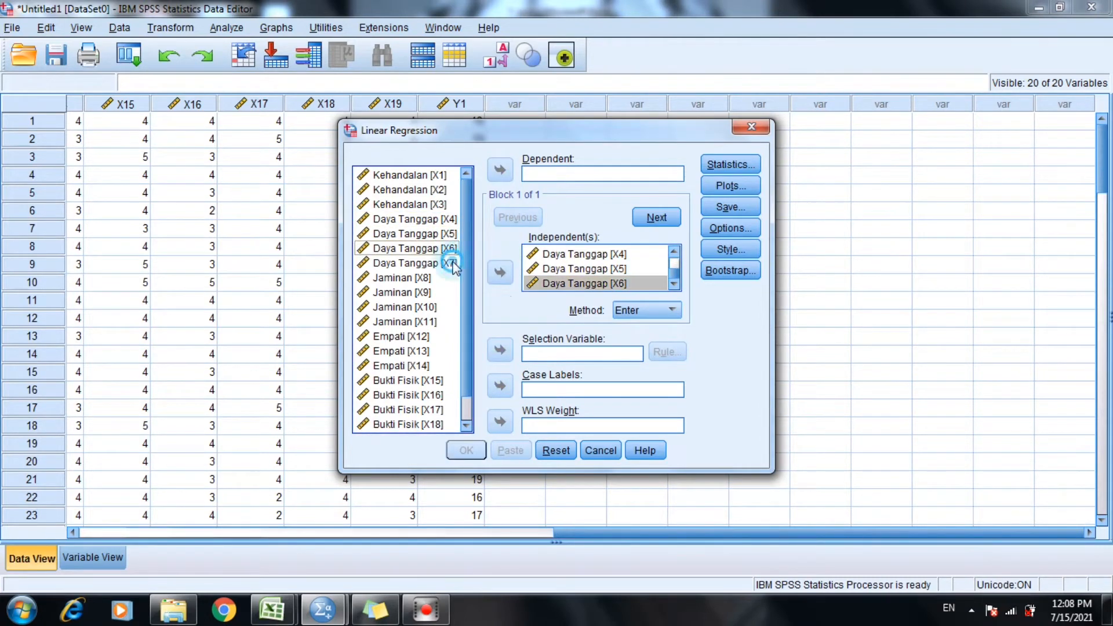
left_click(449, 262)
left_click(498, 270)
Add the Jaminan variables X8, X9, X10 and X11 to the regression's independent variables.
left_click(432, 277)
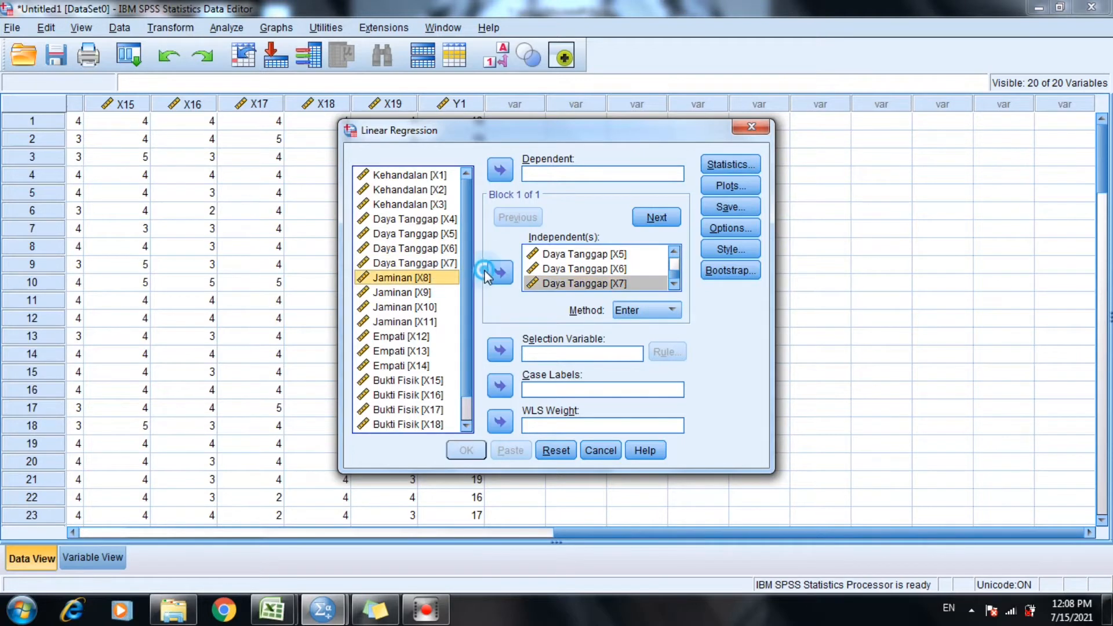
left_click(498, 271)
left_click(423, 292)
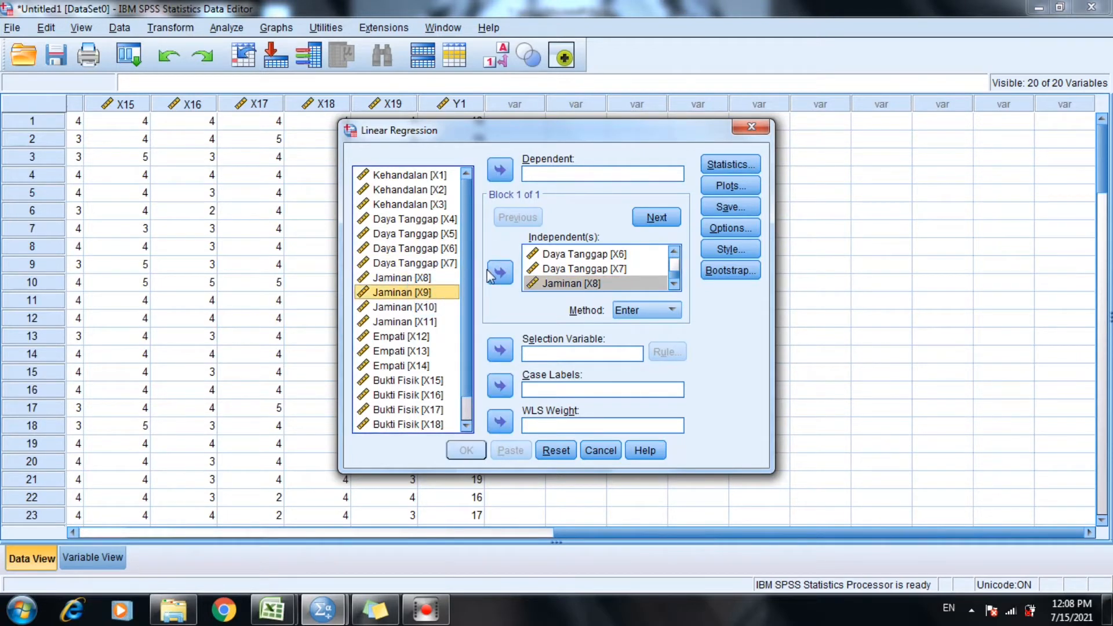
left_click(500, 272)
left_click(434, 307)
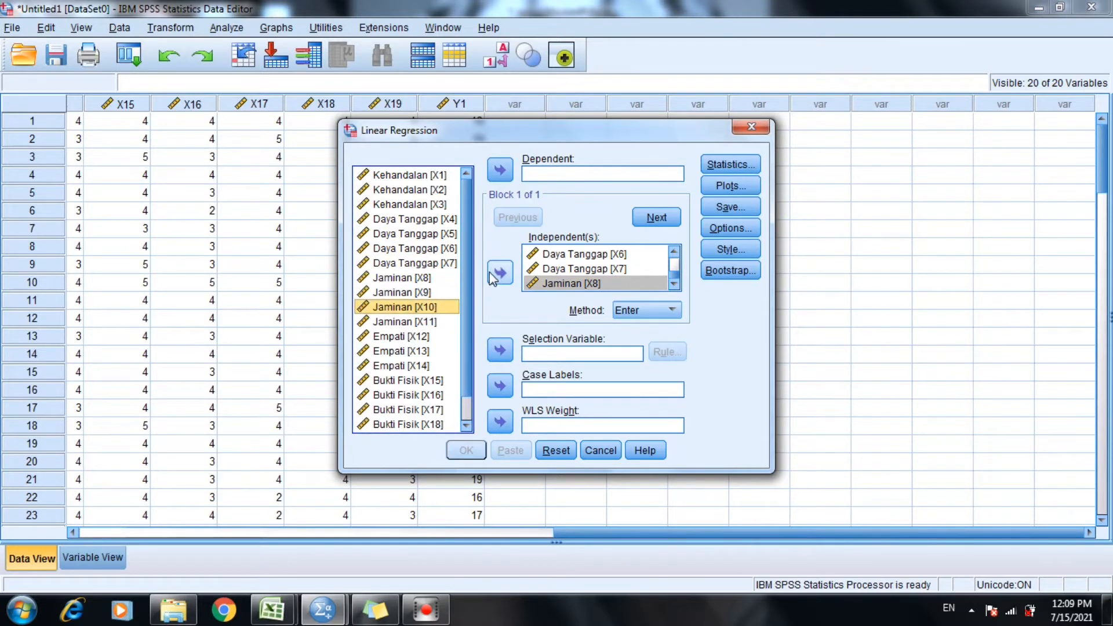
left_click(442, 292)
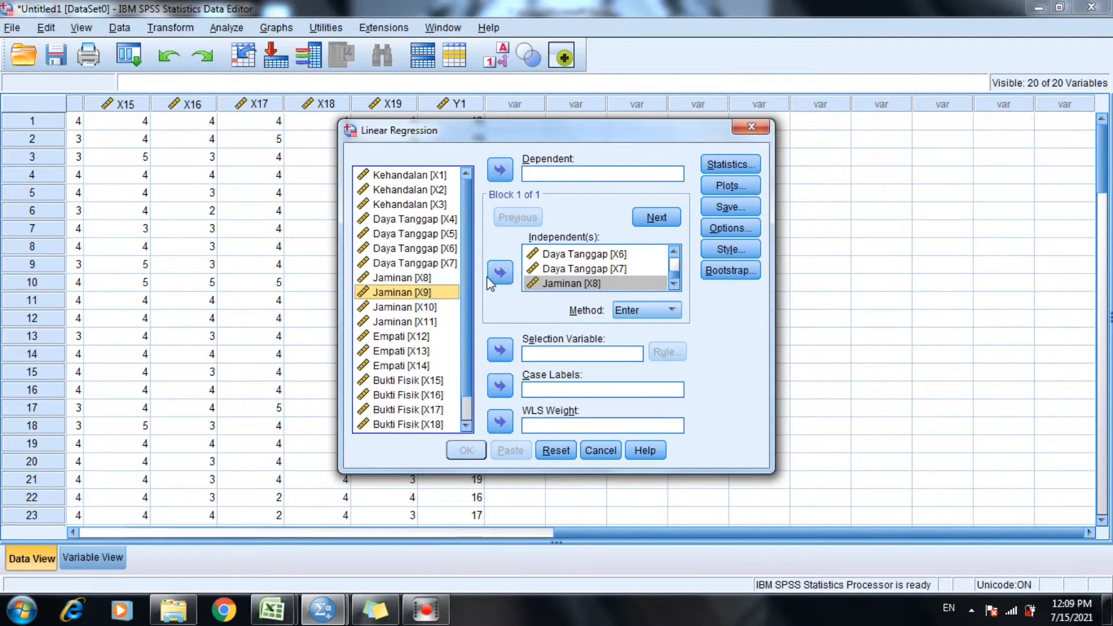
left_click(498, 273)
left_click(434, 306)
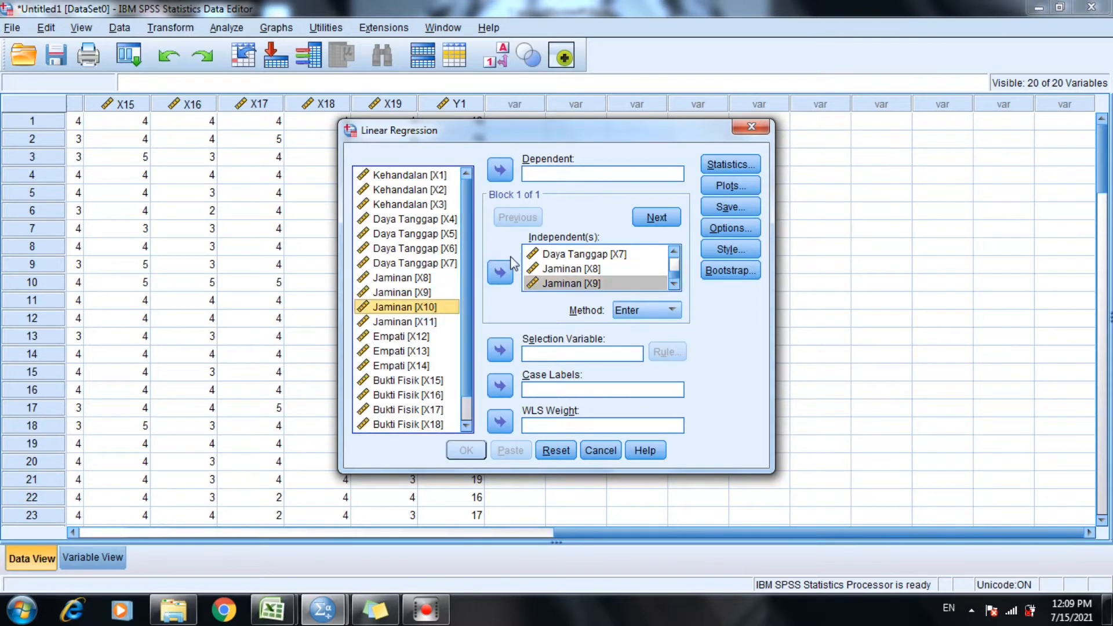
left_click(502, 272)
left_click(441, 324)
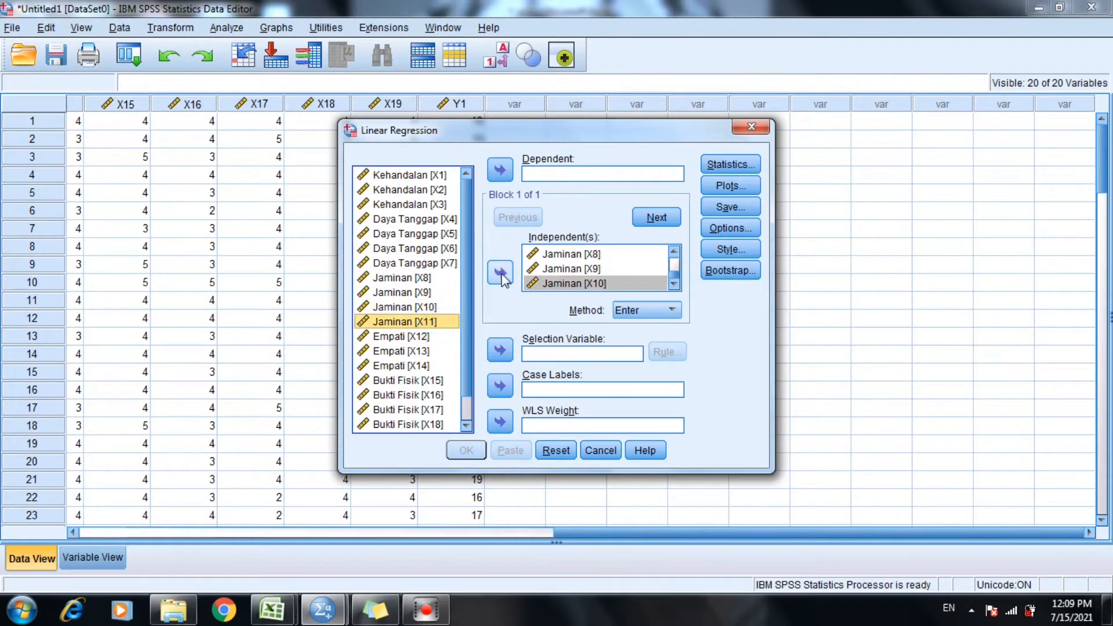
double_click(440, 324)
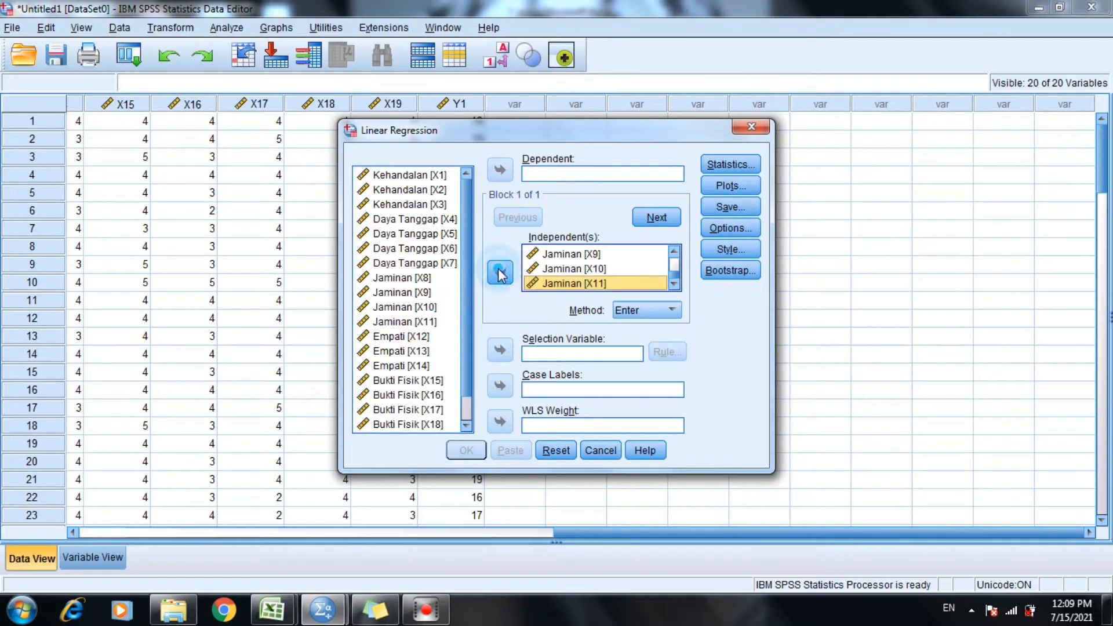
Add the Empati variables X12, X13 and X14 to the regression's independent variables.
left_click(409, 338)
double_click(409, 337)
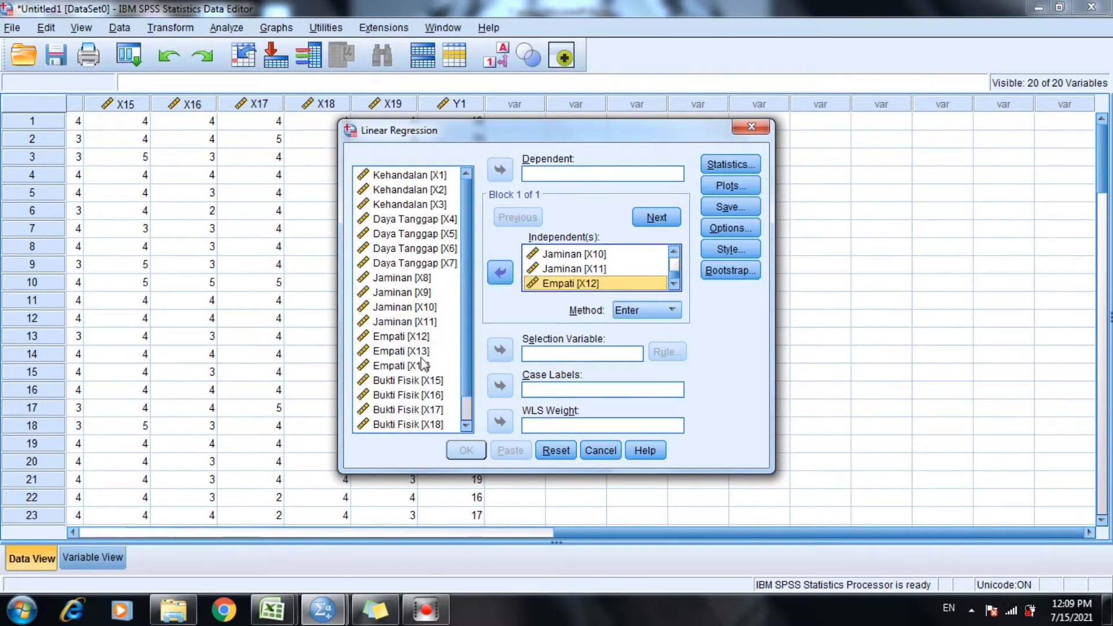
left_click(418, 351)
double_click(417, 351)
left_click(422, 367)
double_click(422, 366)
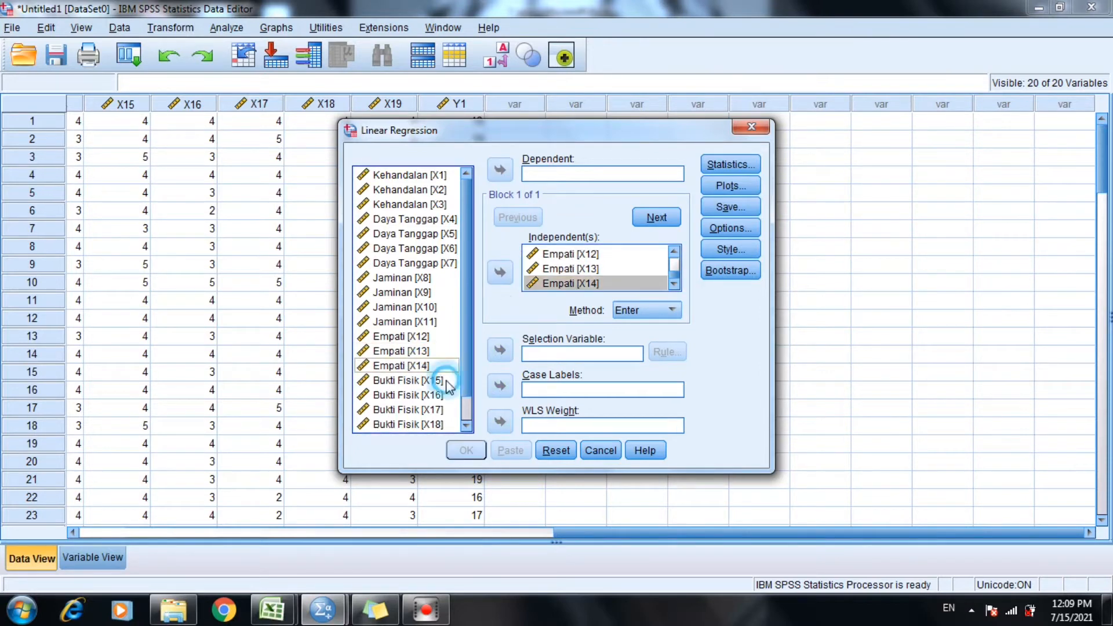
Add the Bukti Fisik variables X15, X16, X17, X18 and X19 to the regression's independent variables.
left_click(447, 381)
double_click(446, 381)
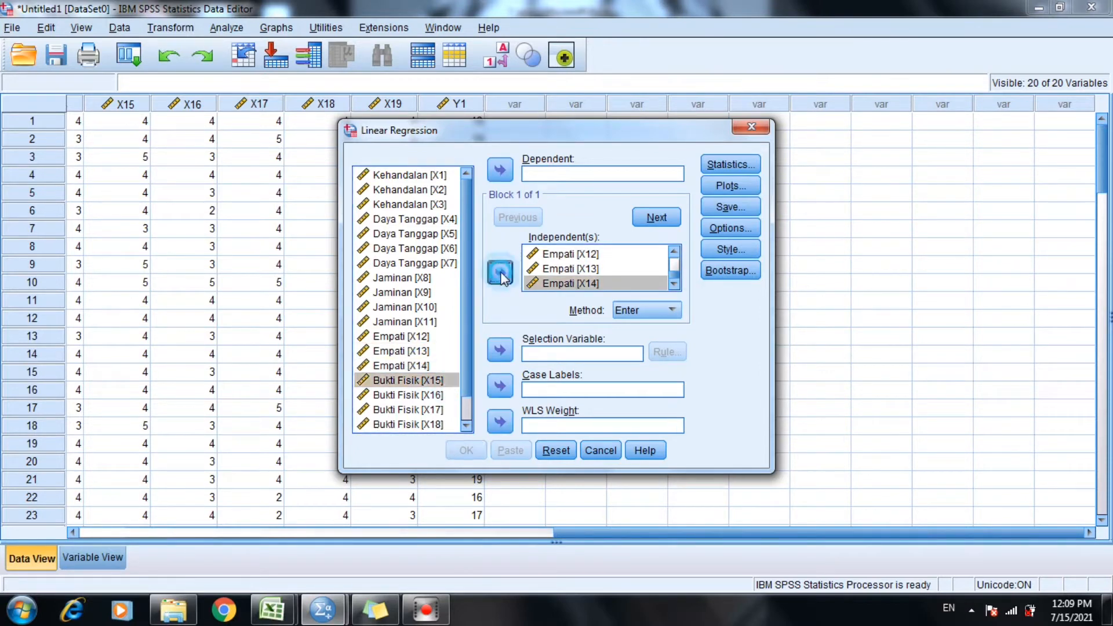
left_click(422, 399)
double_click(422, 399)
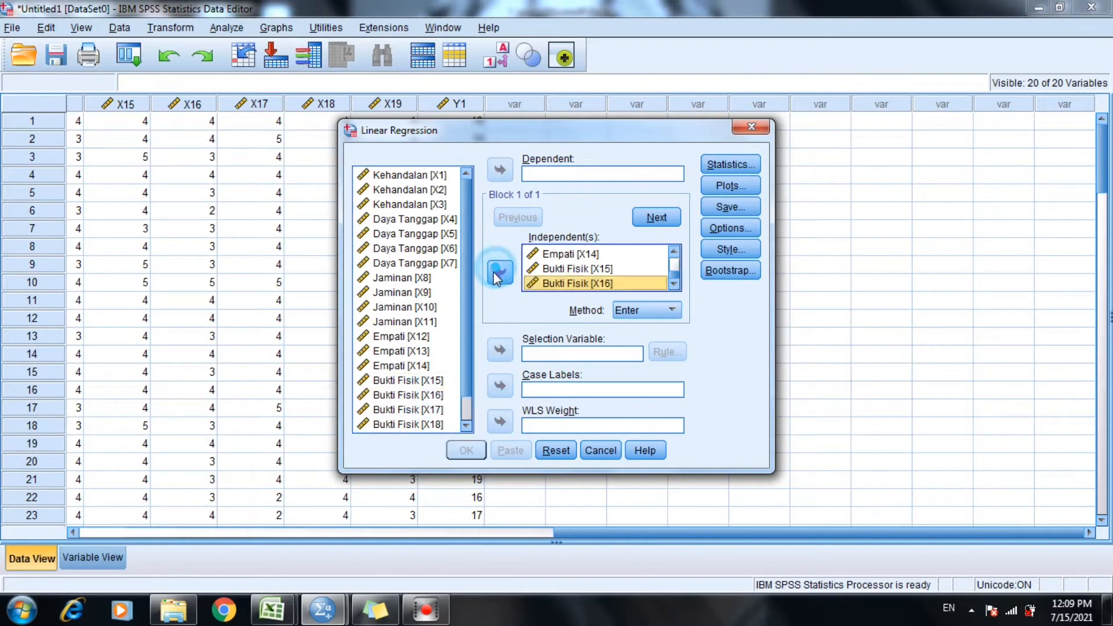
left_click(445, 410)
double_click(445, 410)
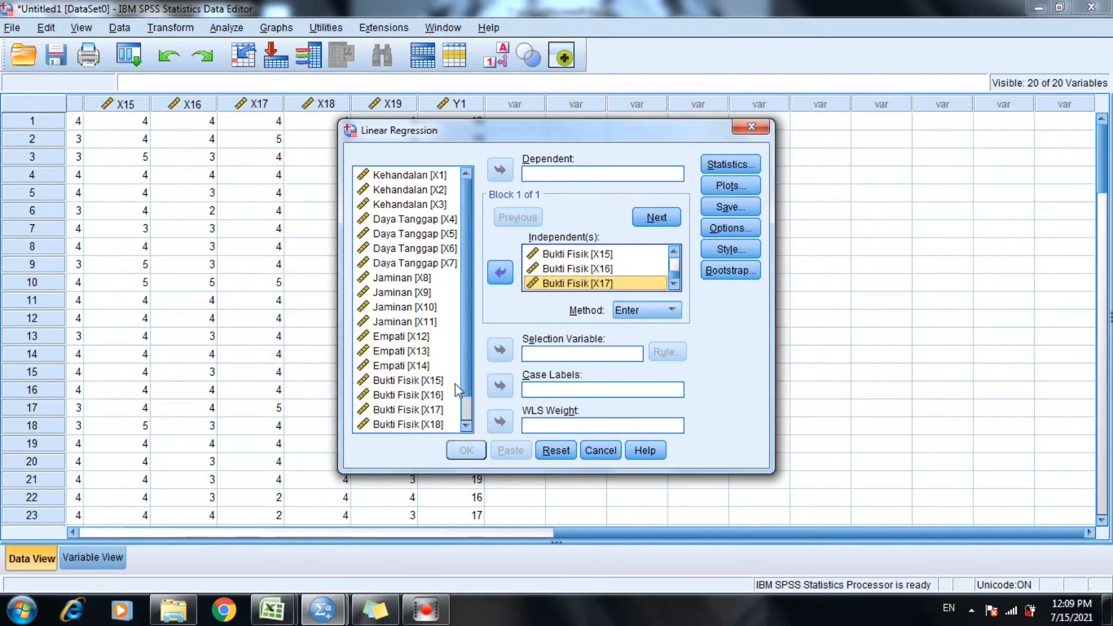
left_click(441, 423)
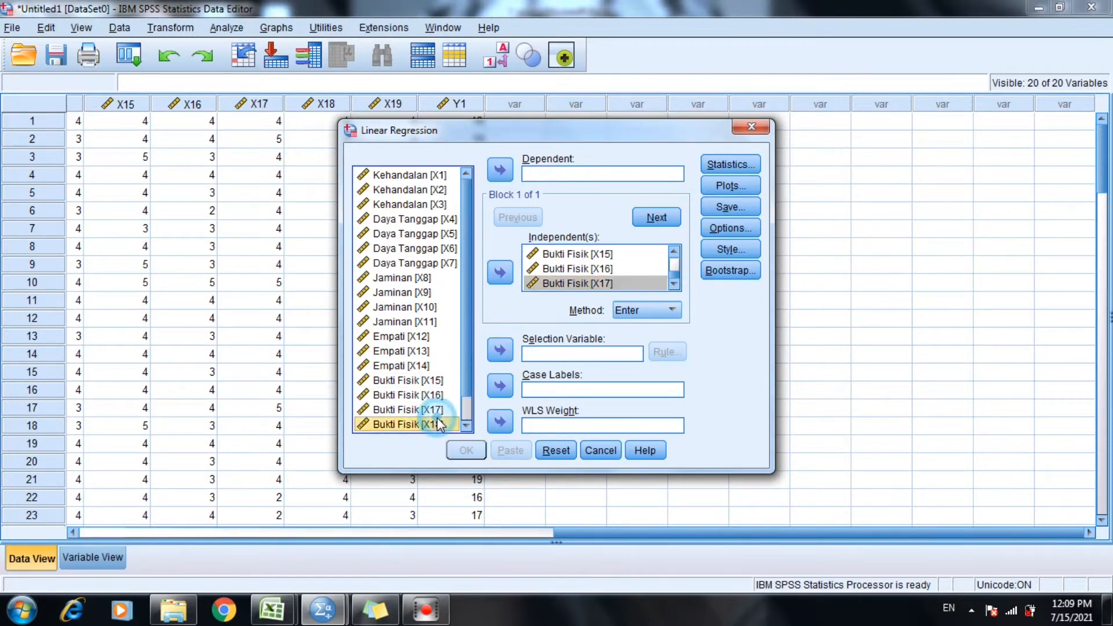
left_click(502, 277)
scroll(461, 394, "down", 1)
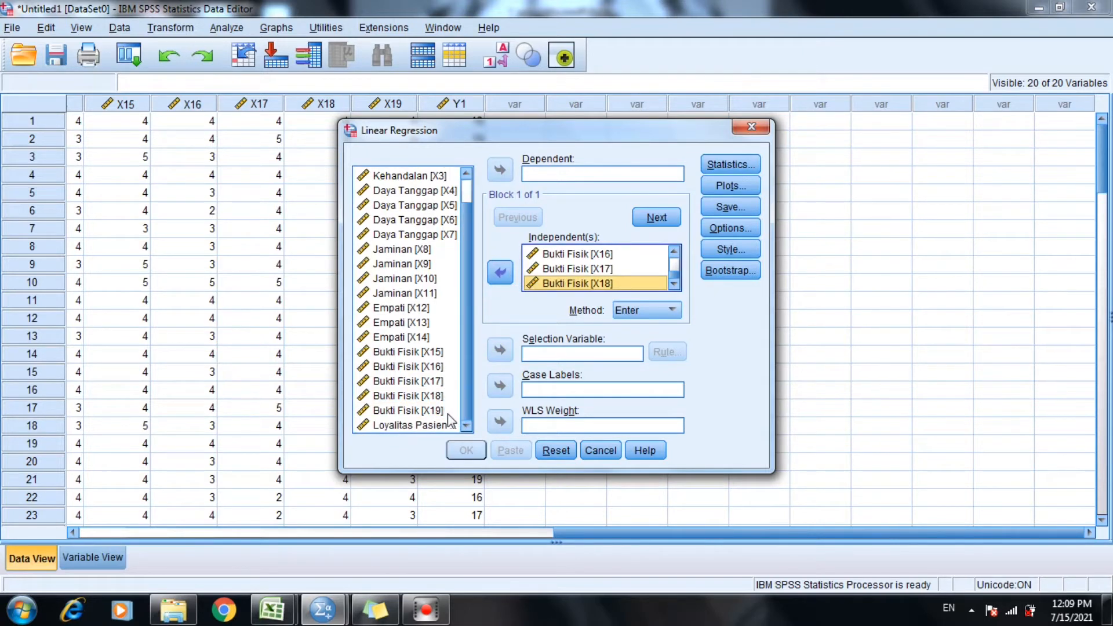
left_click(446, 410)
left_click(501, 272)
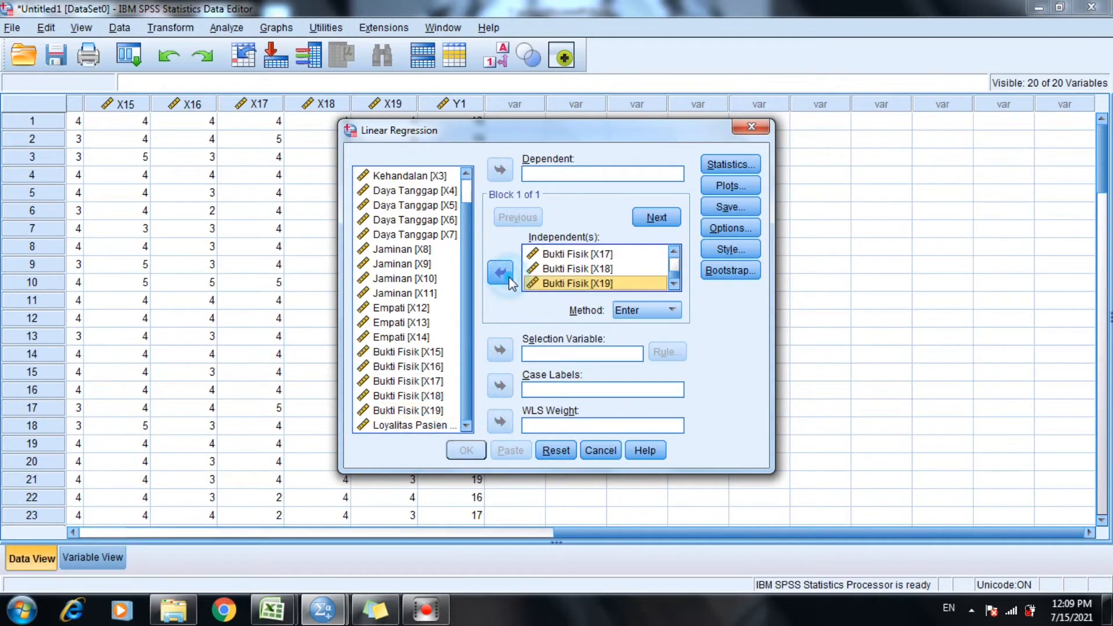
Set Loyalitas Pasien [Y1] as the dependent variable and include collinearity diagnostics in the regression statistics.
left_click(426, 425)
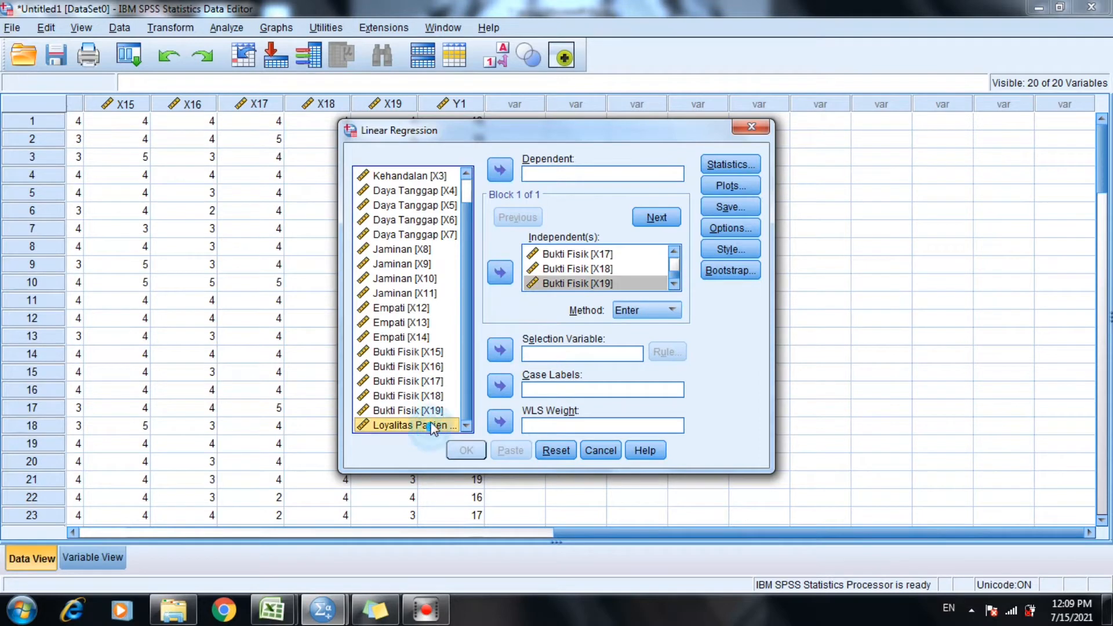
left_click(501, 171)
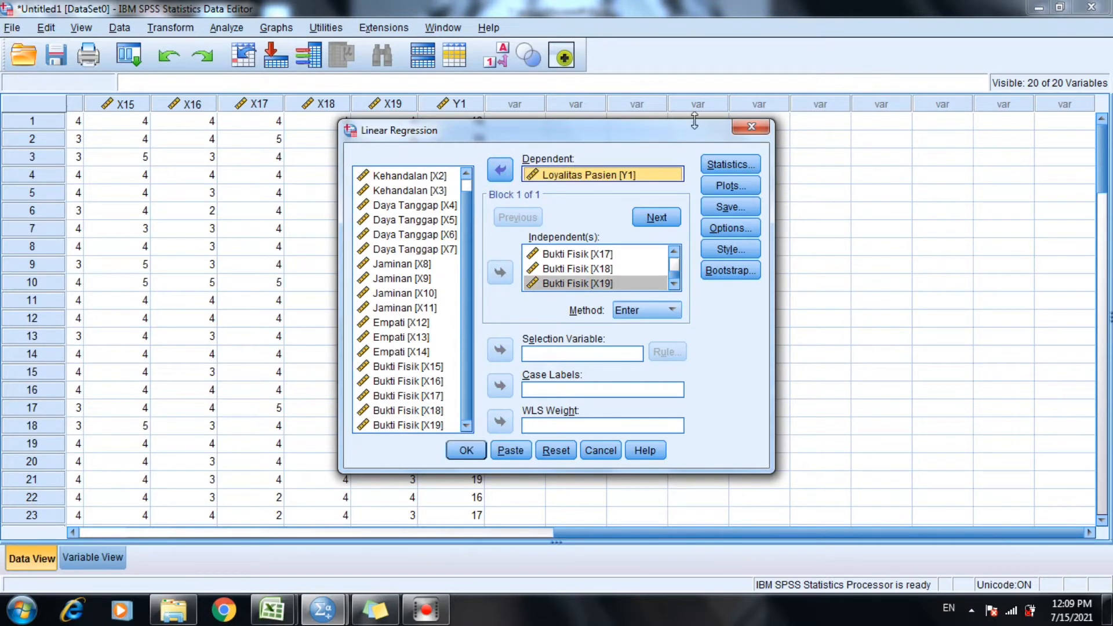
left_click(735, 164)
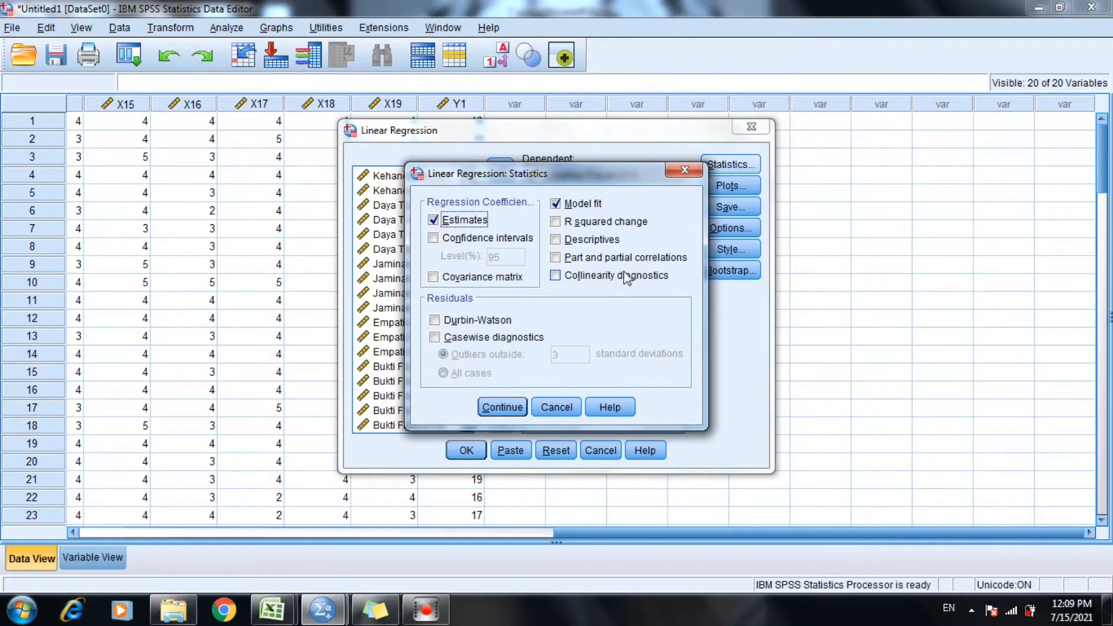
left_click(627, 275)
left_click(515, 407)
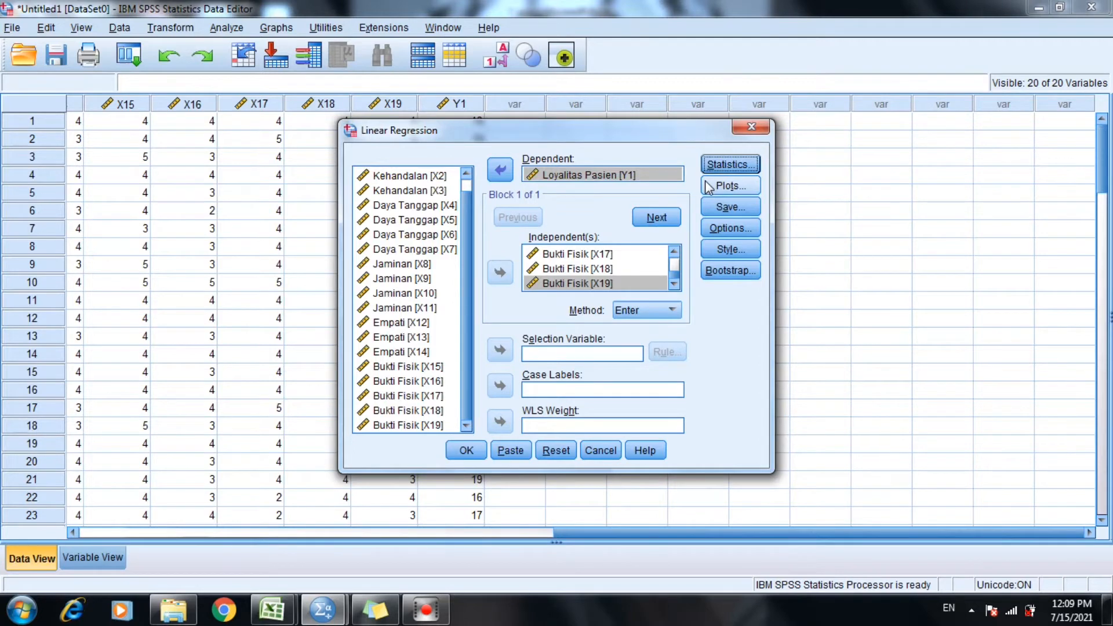
Set up the regression plots with *SRESID as Y and *ZPRED as X, plus a histogram and normal probability plot.
left_click(707, 187)
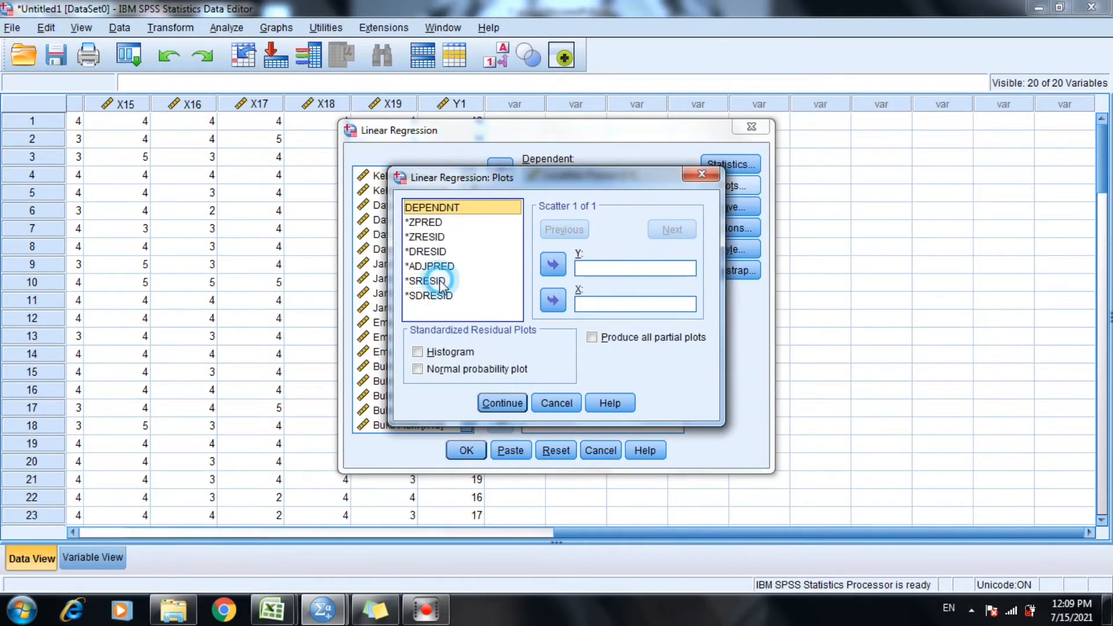
left_click(435, 280)
left_click(554, 262)
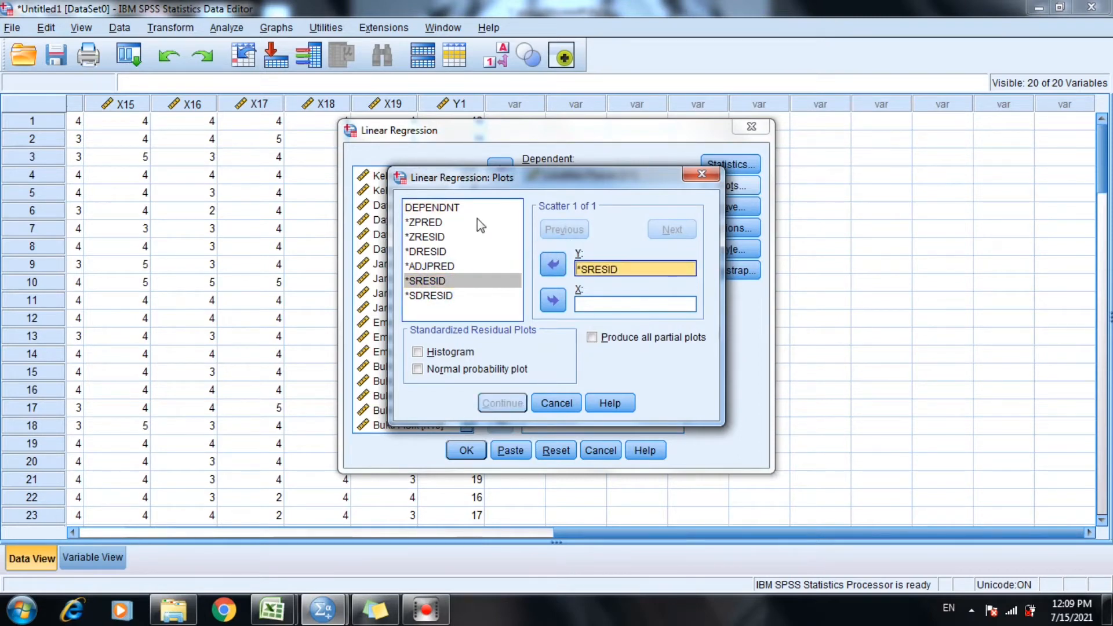
left_click(445, 225)
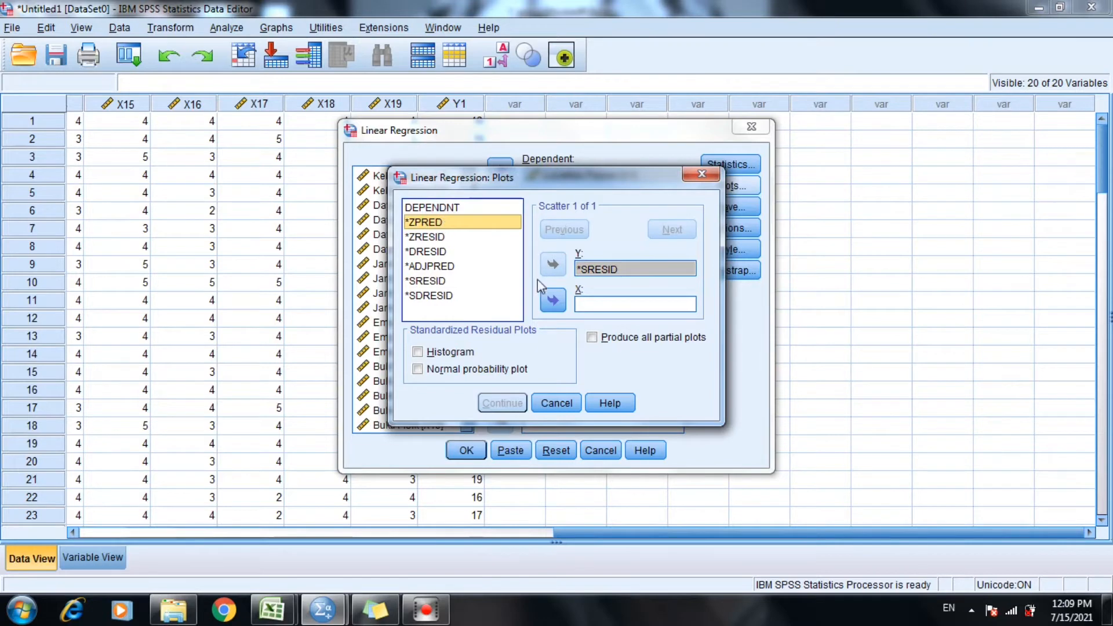
left_click(553, 300)
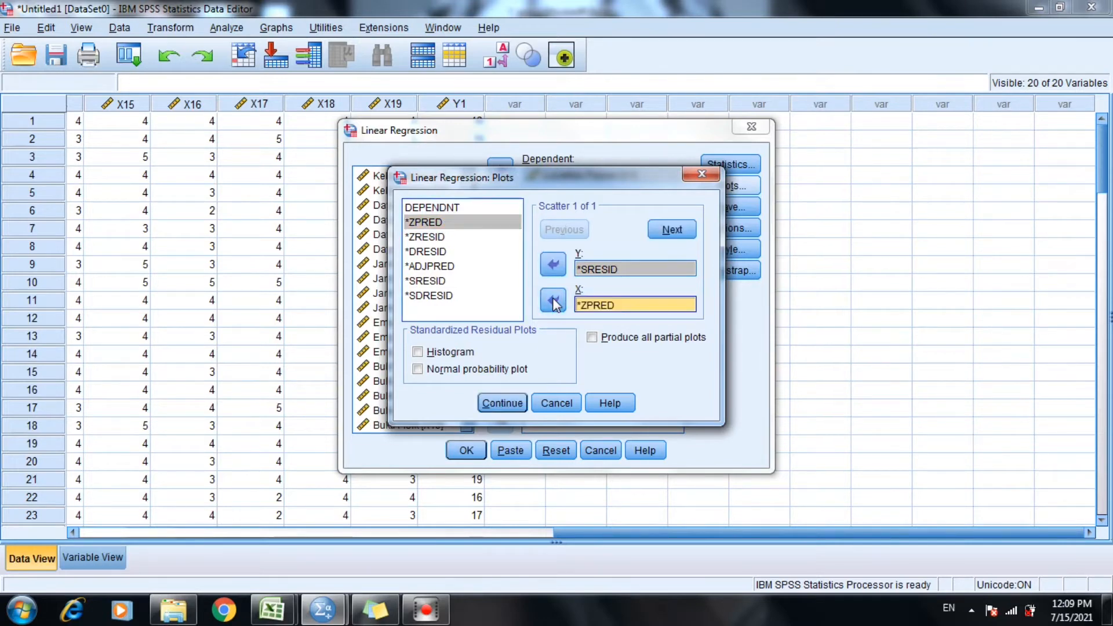
left_click(449, 352)
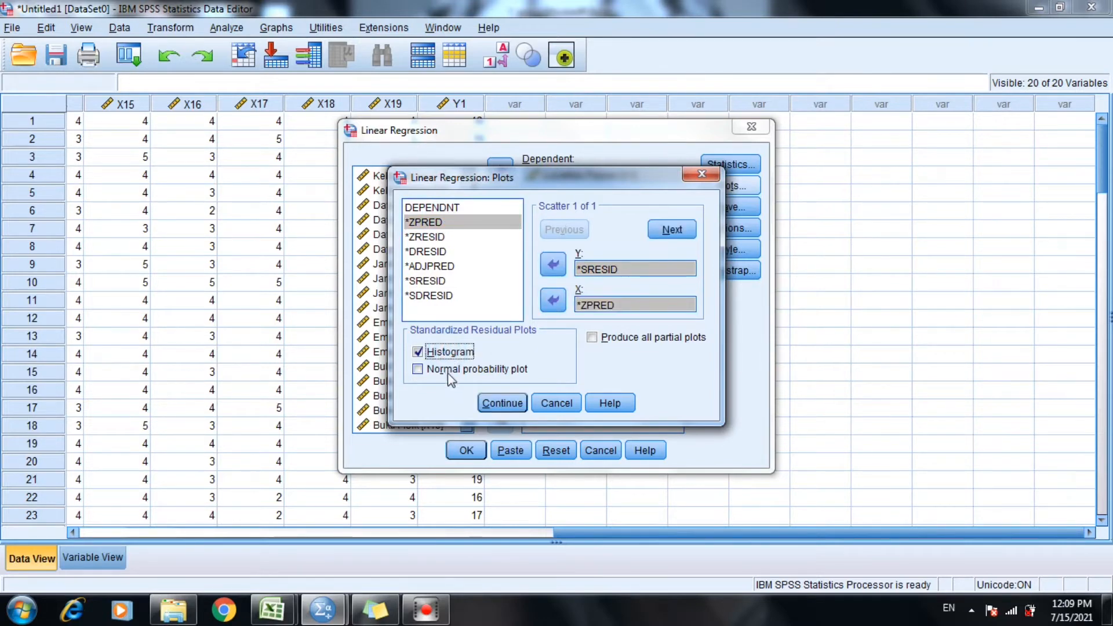
left_click(449, 374)
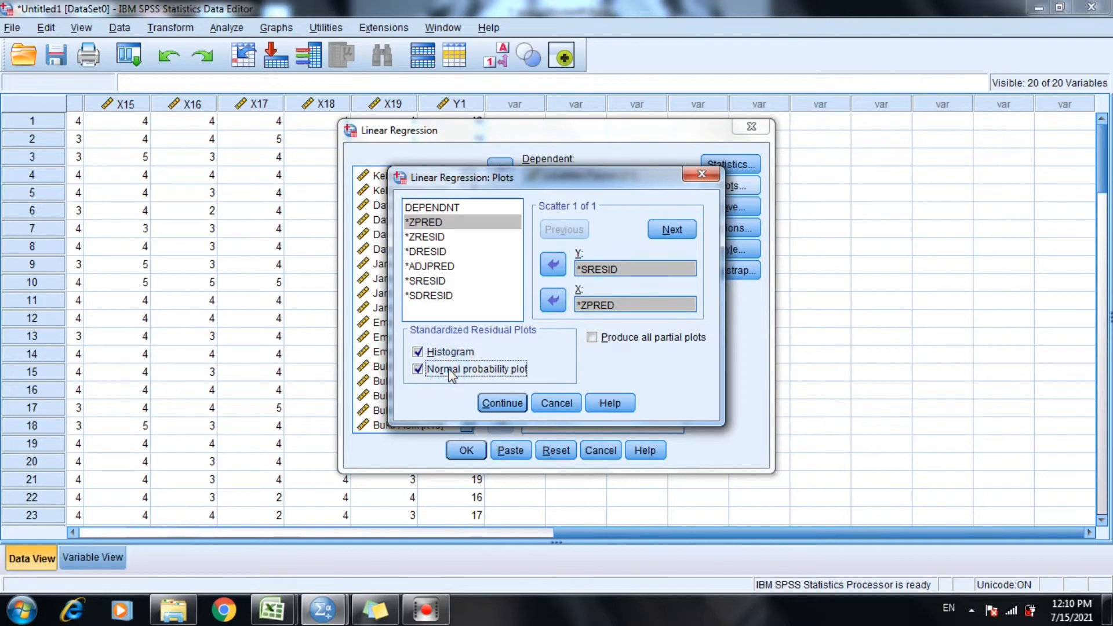
left_click(499, 405)
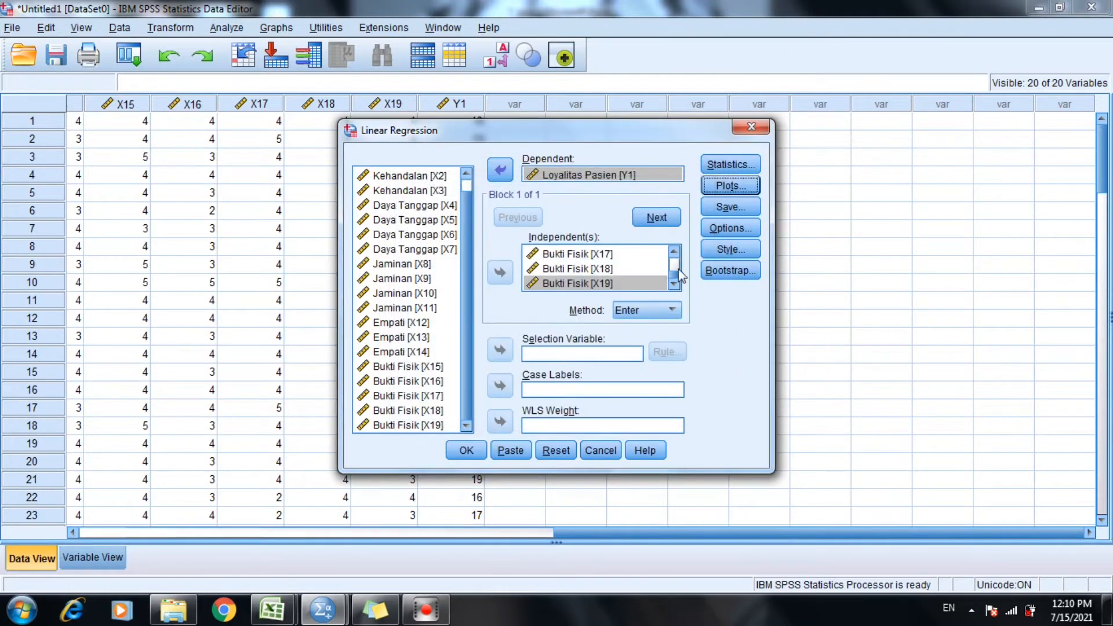
Set the regression to save the unstandardized residuals.
left_click(717, 209)
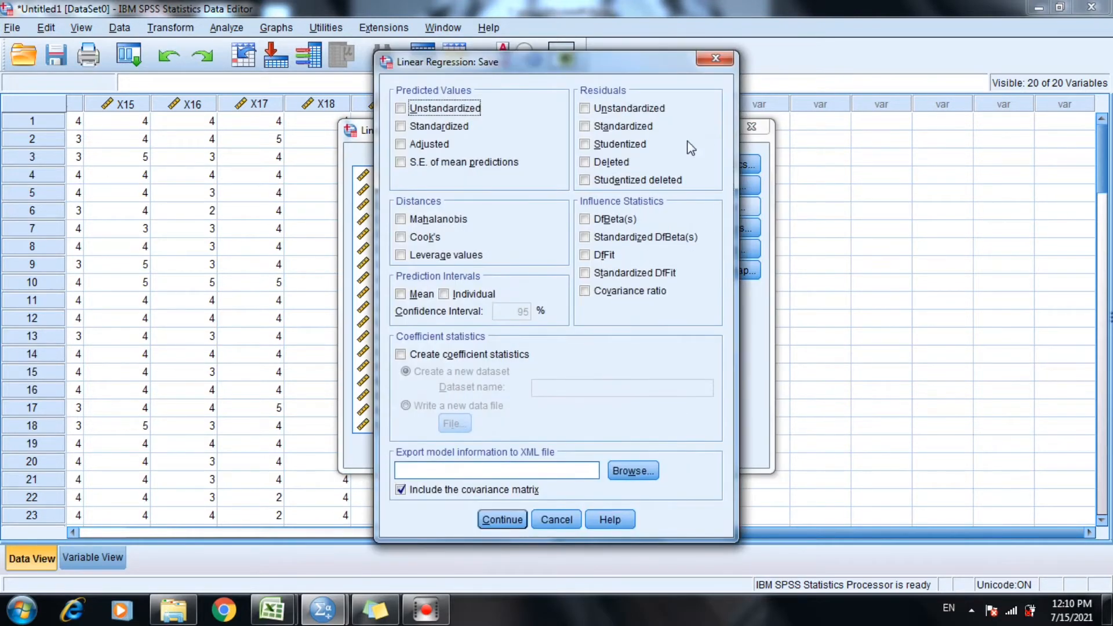
left_click(648, 109)
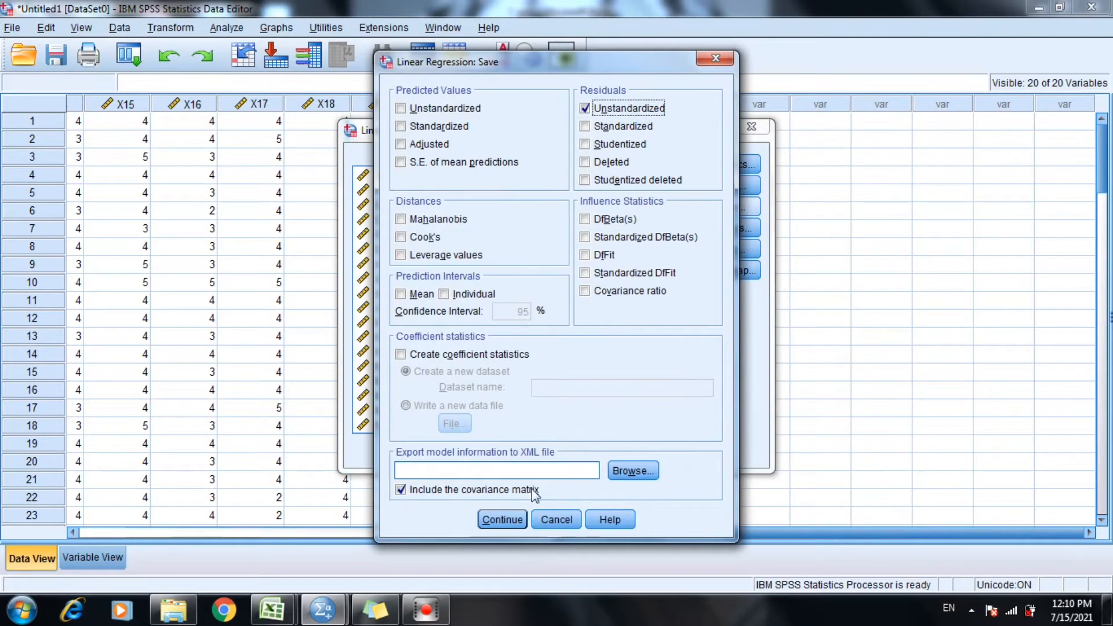
left_click(519, 521)
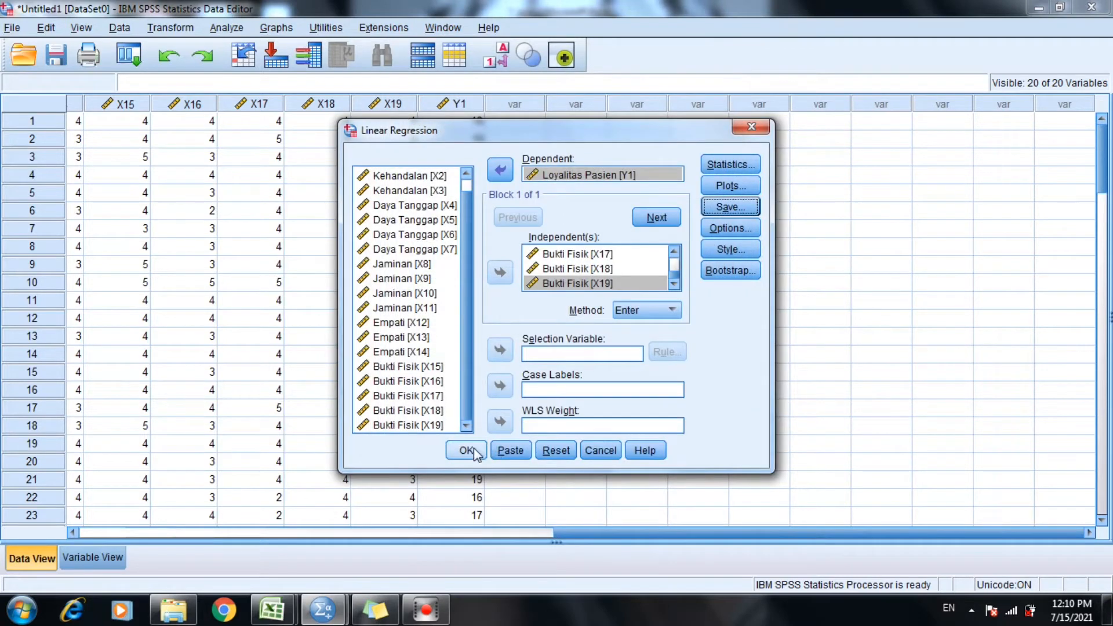
Check the list of independent variables, run the linear regression and look through its output as far as the residual histogram.
scroll(678, 270, "up", 6)
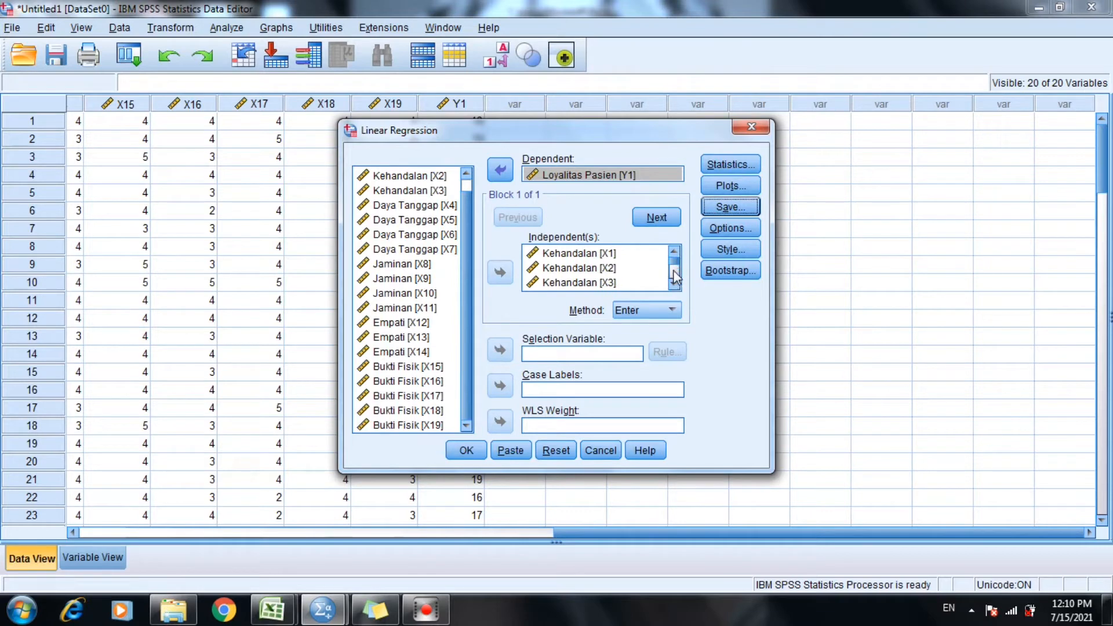
scroll(676, 287, "down", 3)
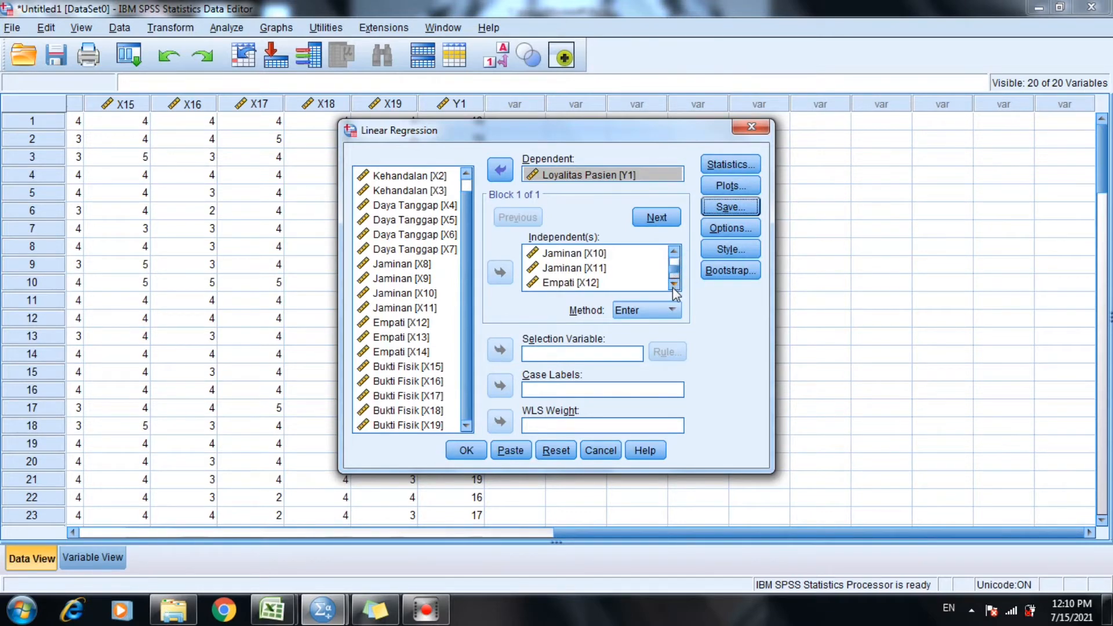
left_click(673, 251)
left_click(674, 284)
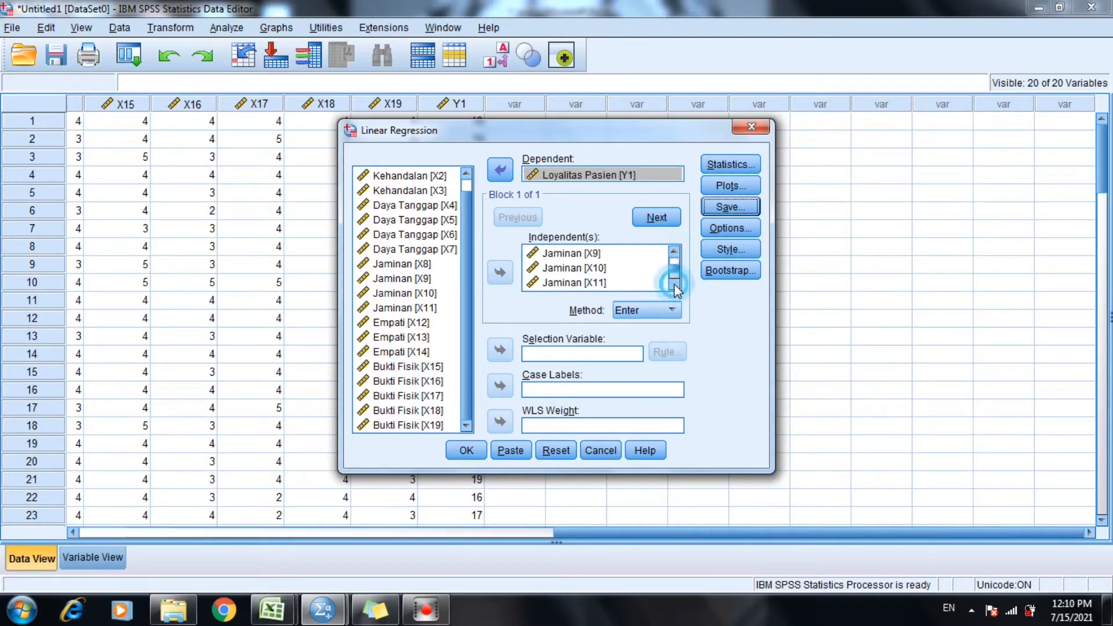
scroll(674, 284, "down", 3)
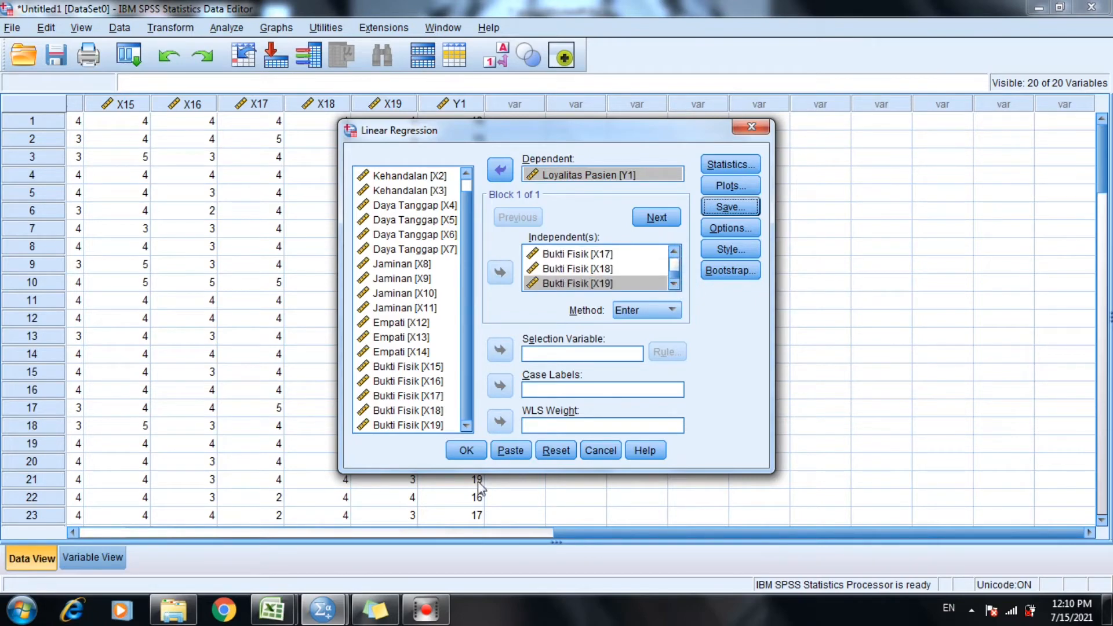
left_click(466, 451)
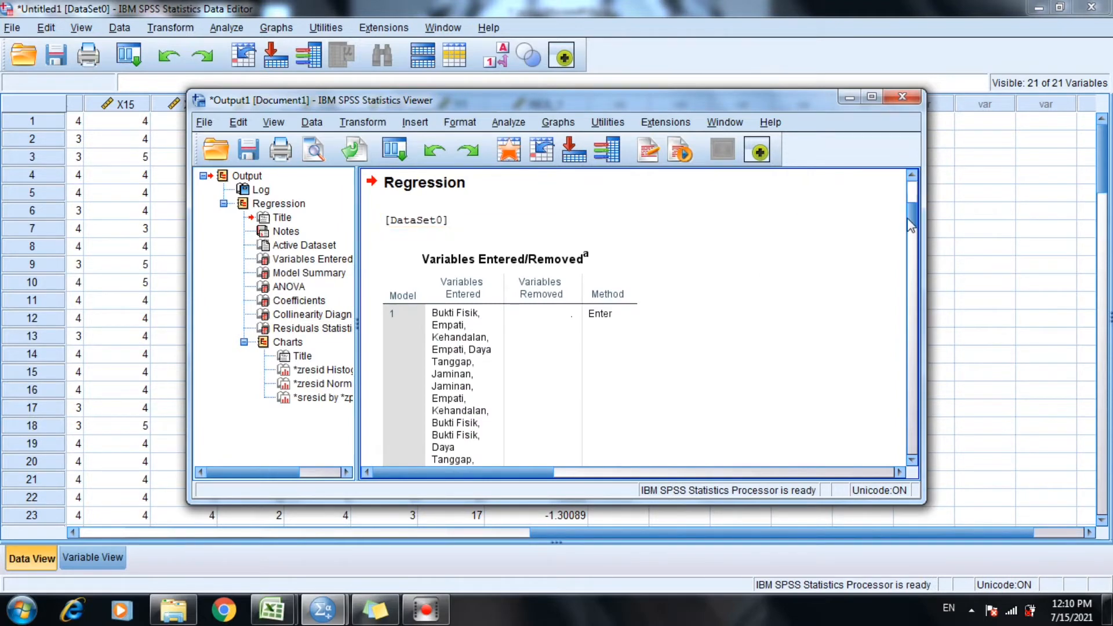
left_click_drag(909, 222, 911, 377)
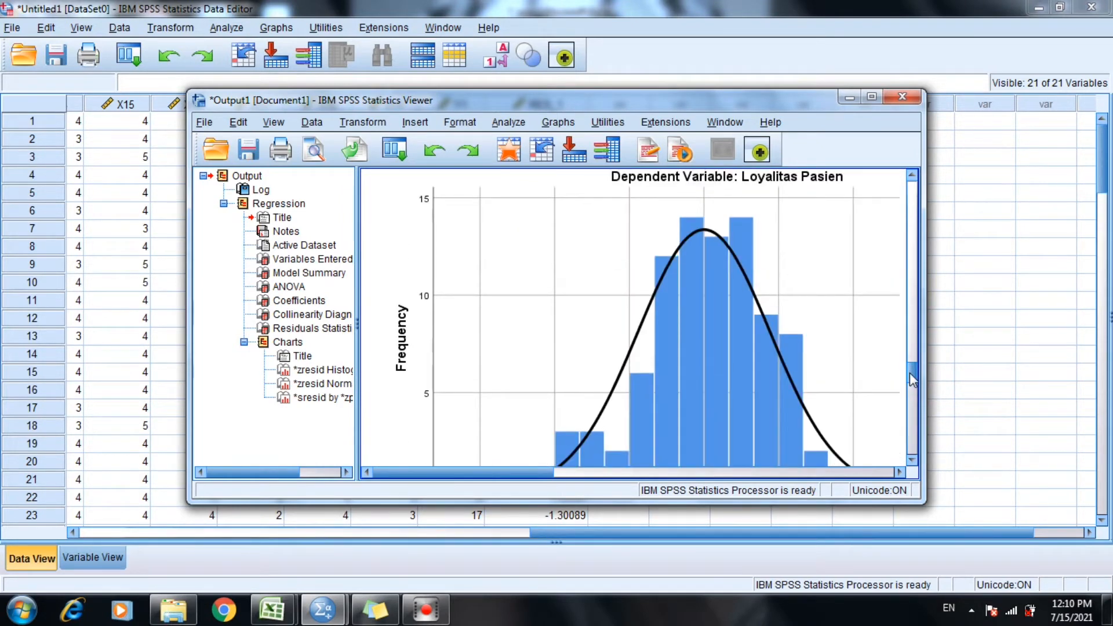
Switch to Sticky Notes and make the empty note wider and taller.
left_click(382, 613)
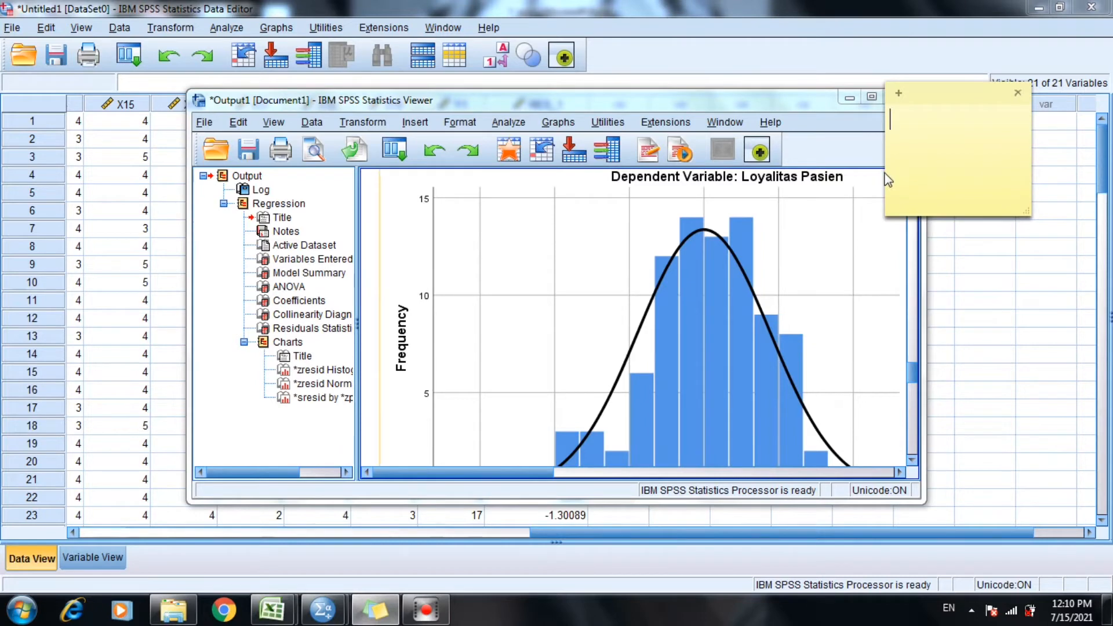
left_click_drag(885, 183, 850, 183)
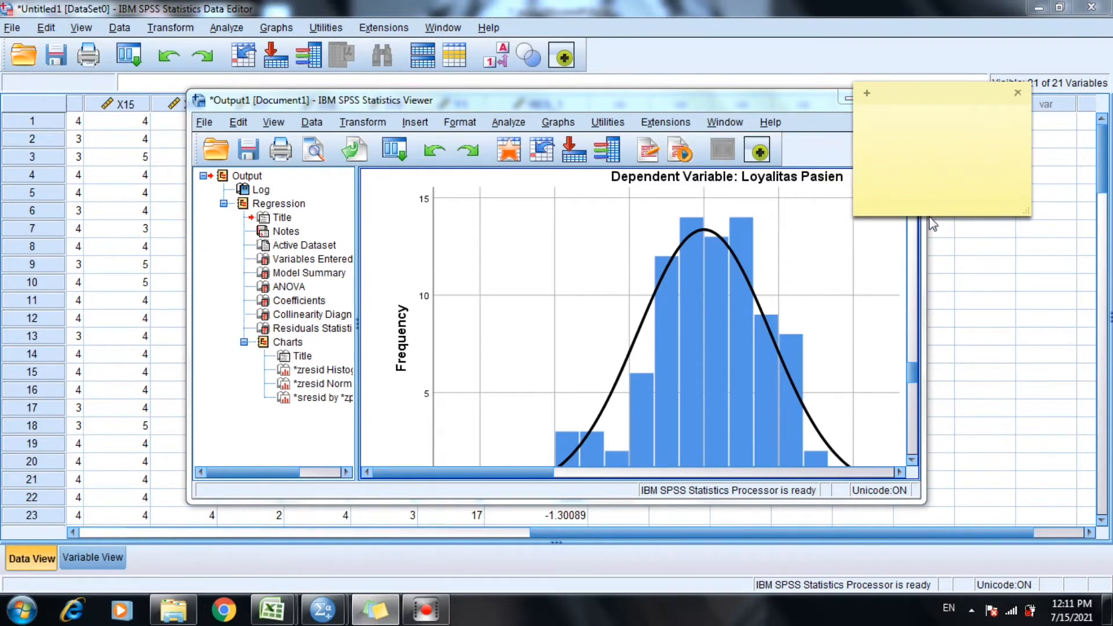
left_click_drag(931, 213, 933, 272)
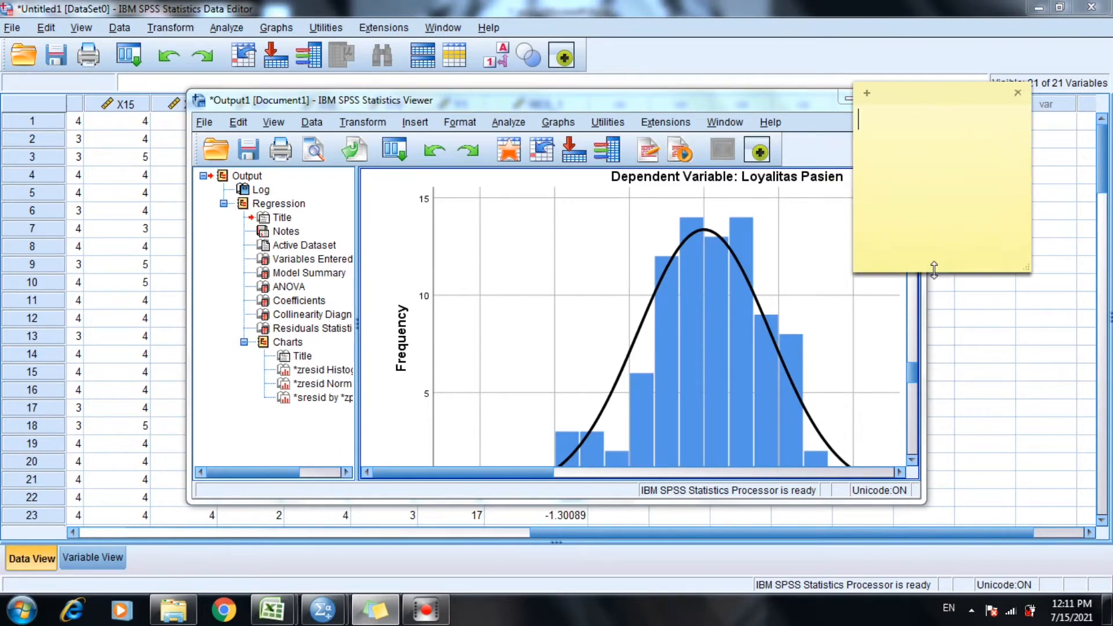
Write the heading "Uji Asumsi Klasik :" in the note with "1. Uji Normalitas" as the first list item.
left_click(868, 126)
type("Uji Asumsi Klasik :")
key("Return")
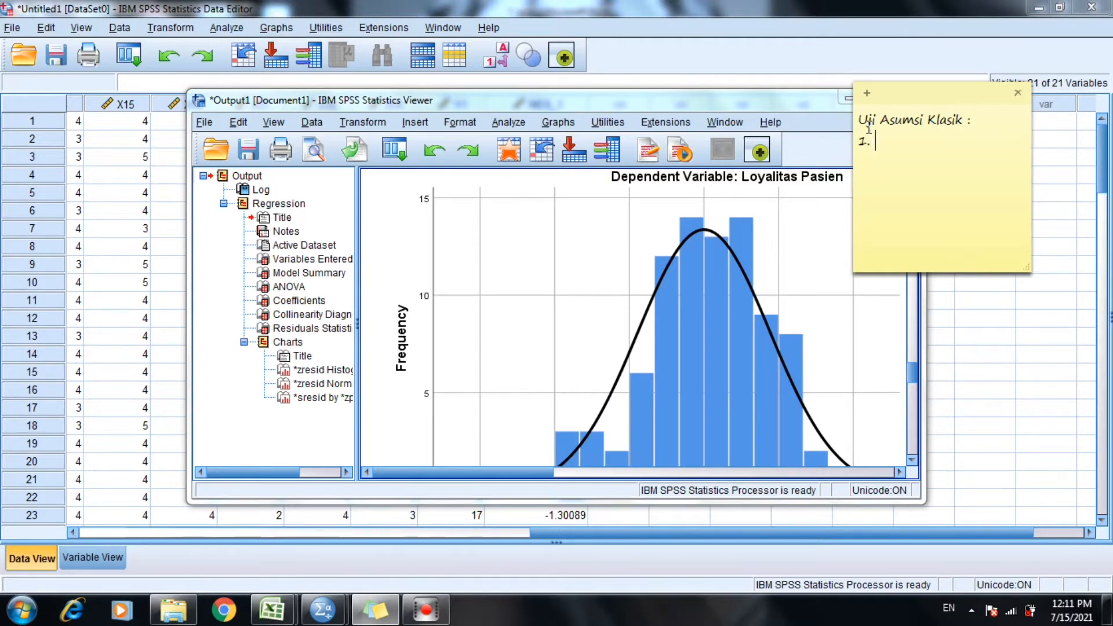
type("1. Uji Normalitas")
key("Return")
Add "2. Uji Multikolinieritas" as the second item of the note's list.
type("2")
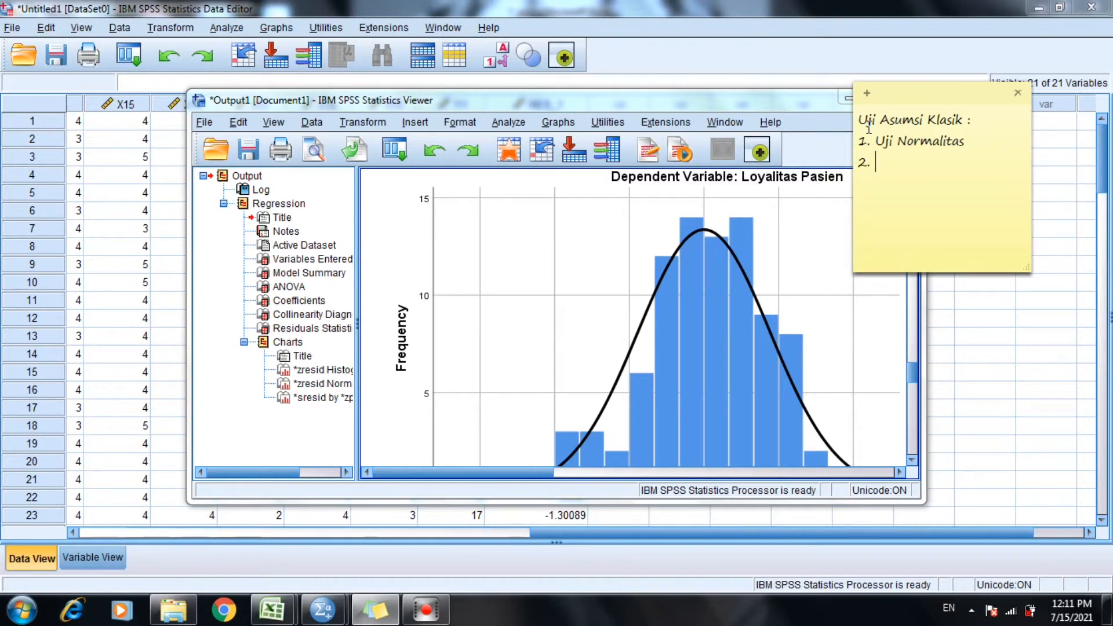
type(". Uji Multikolinier")
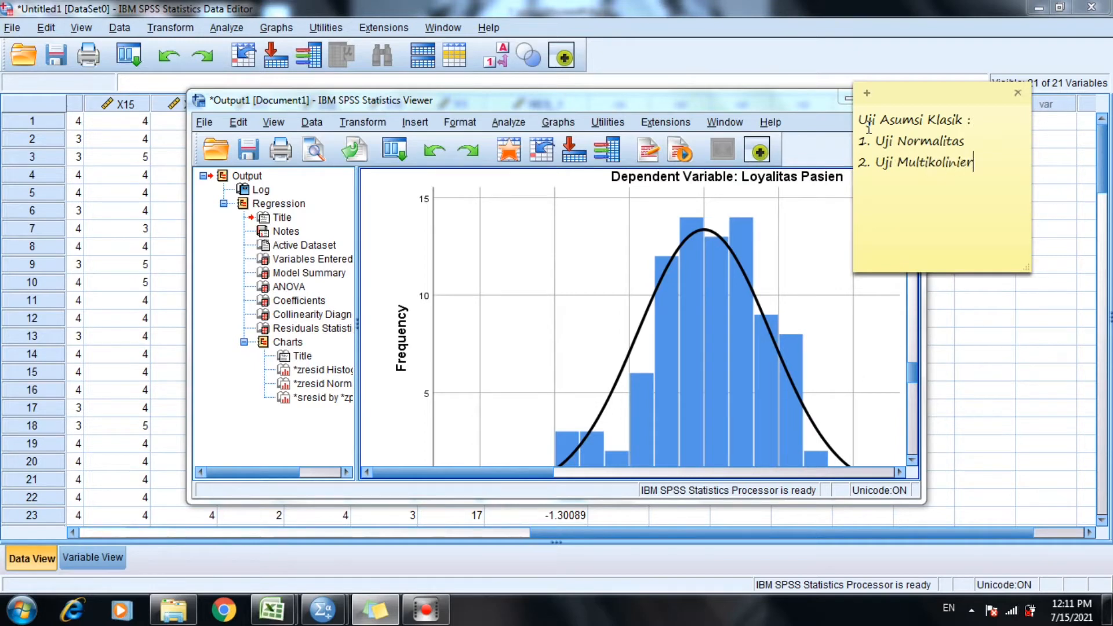
type("itas")
Add "3. Uji Heteroskedastisitas" as the third item of the note's list.
key("Return")
type("3. Uji Her")
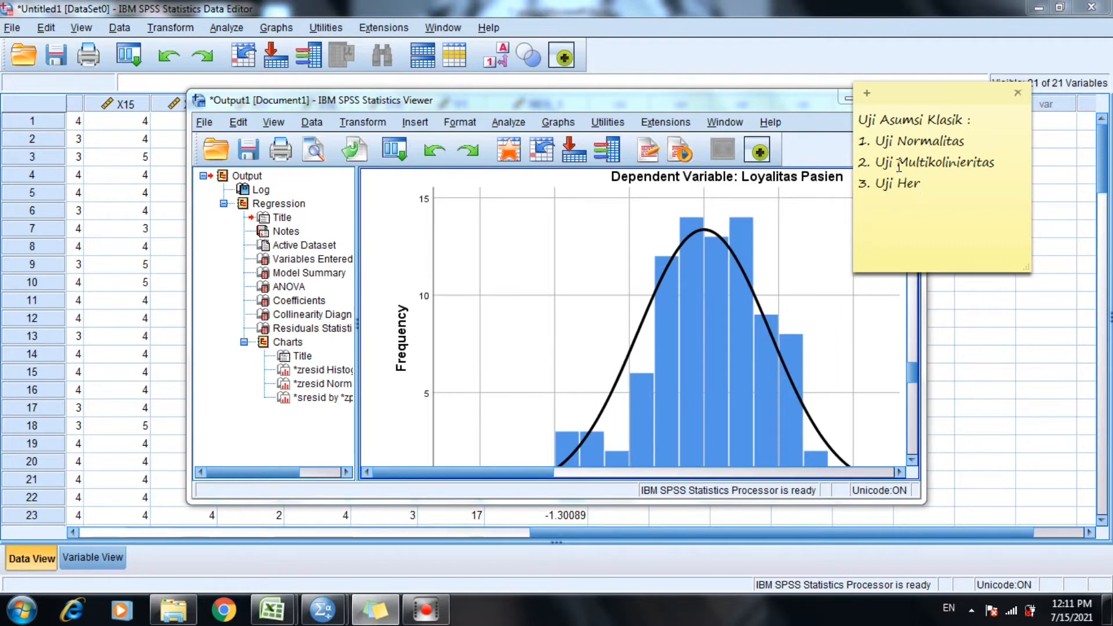
key("BackSpace")
type("teroskedastisitas")
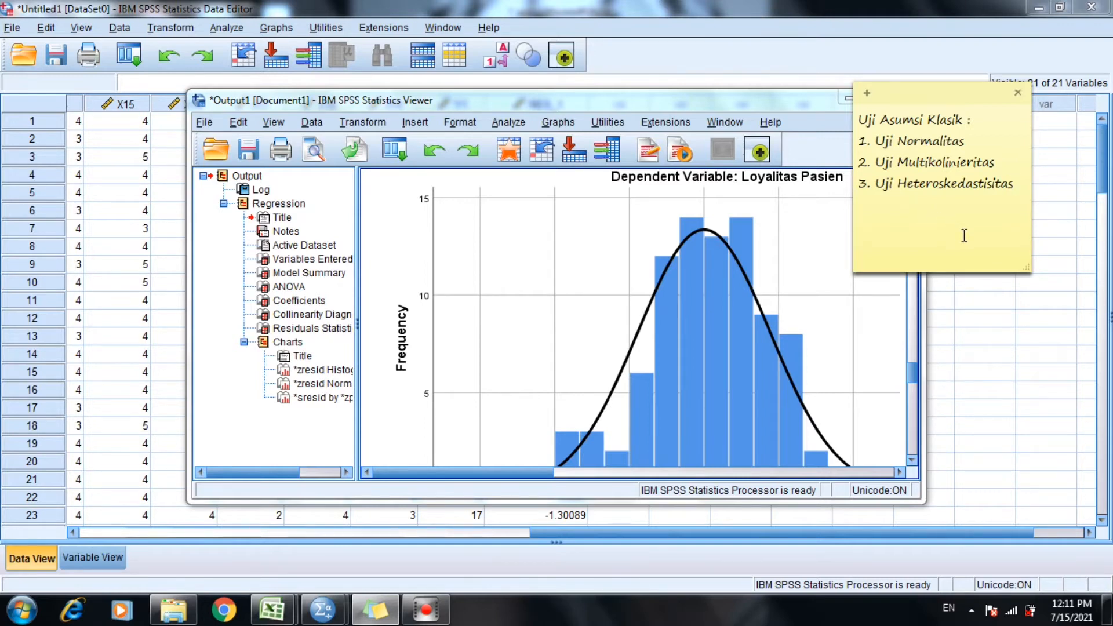
Leave a blank line below the list and write the section heading "1. Uji Normalitas".
key("Return")
type("1. Uji Norma")
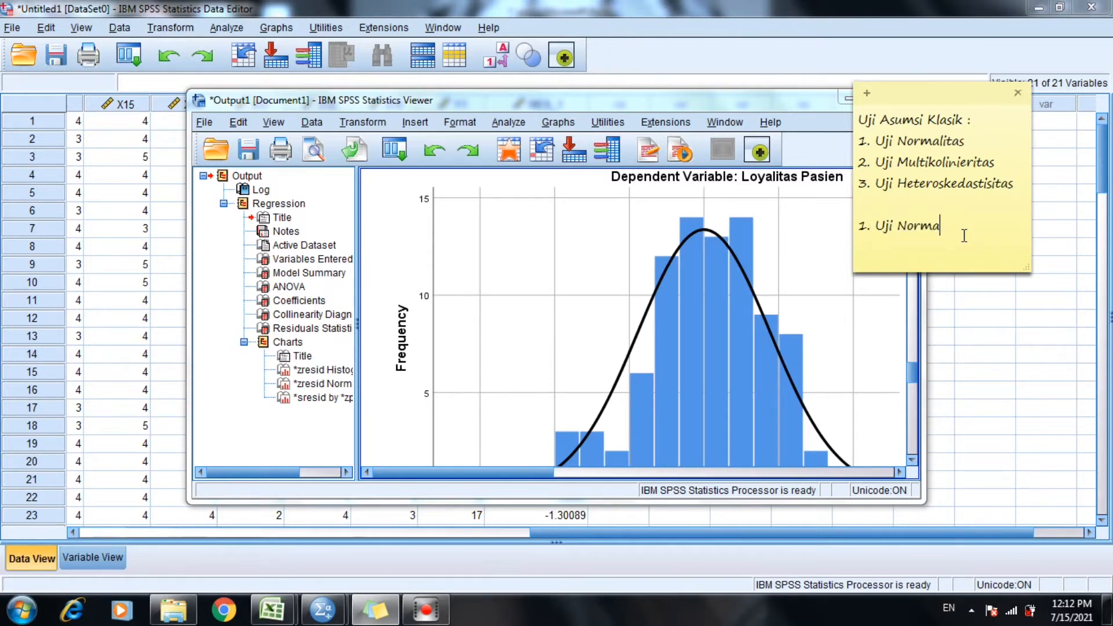
type("litas")
Widen the note and begin the line under the "1. Uji Normalitas" heading with "Dikatakan normal apabila nilai".
left_click_drag(854, 215, 822, 215)
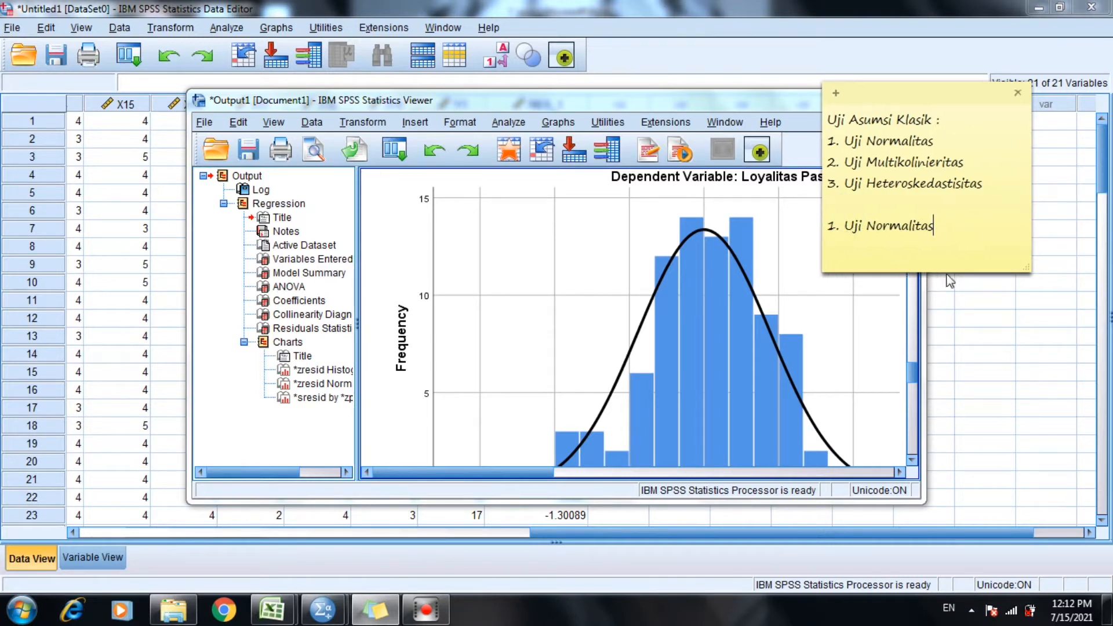
left_click(940, 222)
key("Return")
type("Dikatakan notmsl")
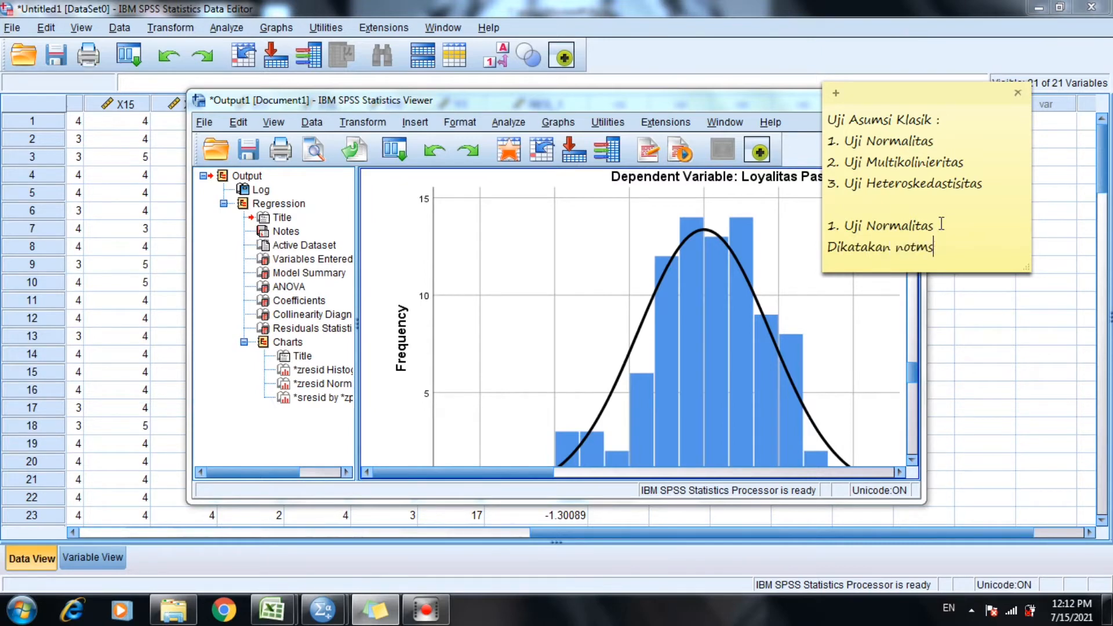
key("BackSpace")
key("BackSpace")
key("BackSpace")
type("rmal")
type("apabila nilai")
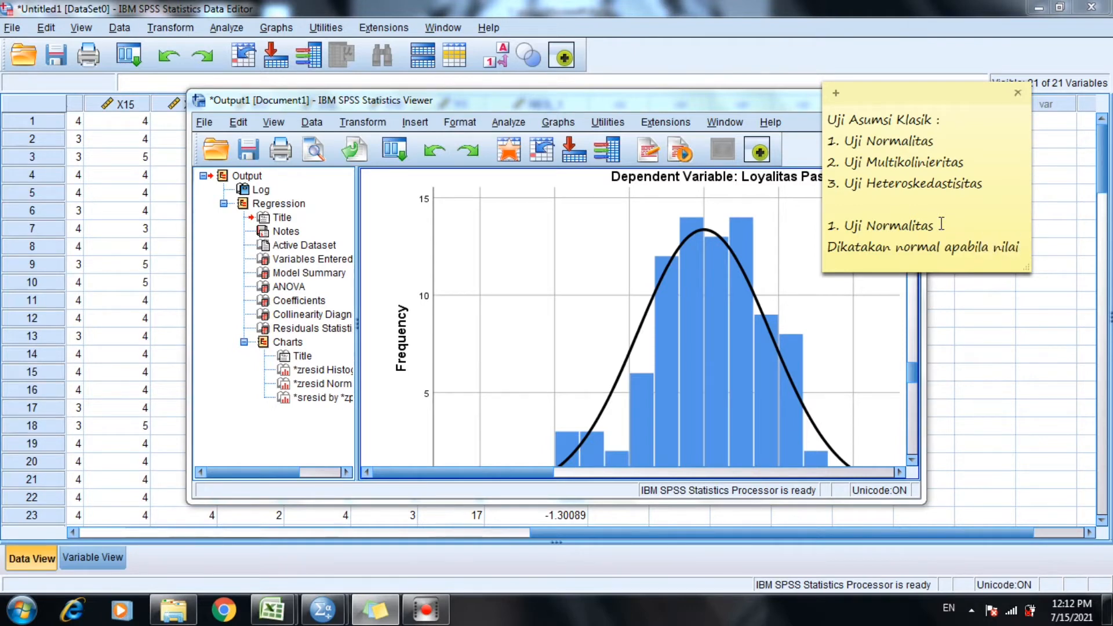
type(" tin")
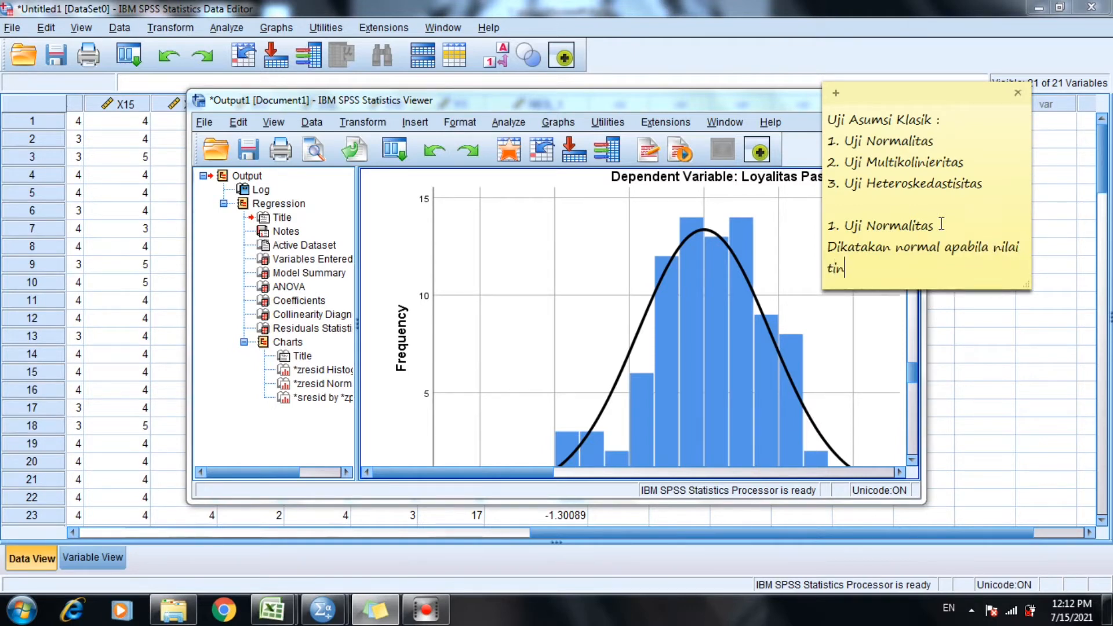
type("gkat signi")
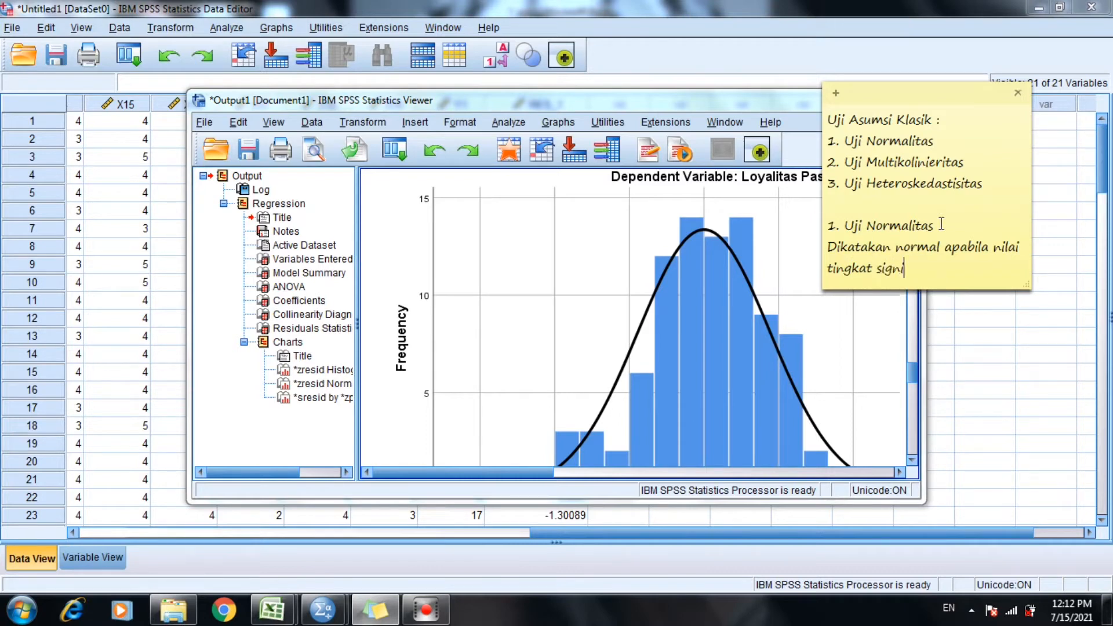
type("fikasinya >0,05")
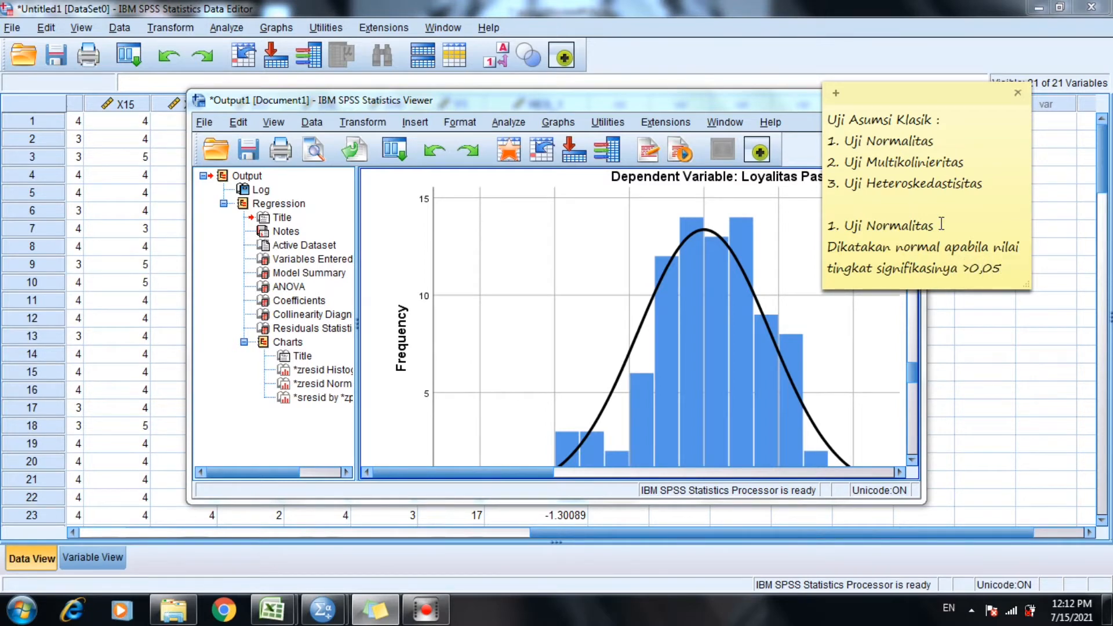
type(".")
Start a new line below the normality criterion with "Begitu juga sebaliknya".
key("Return")
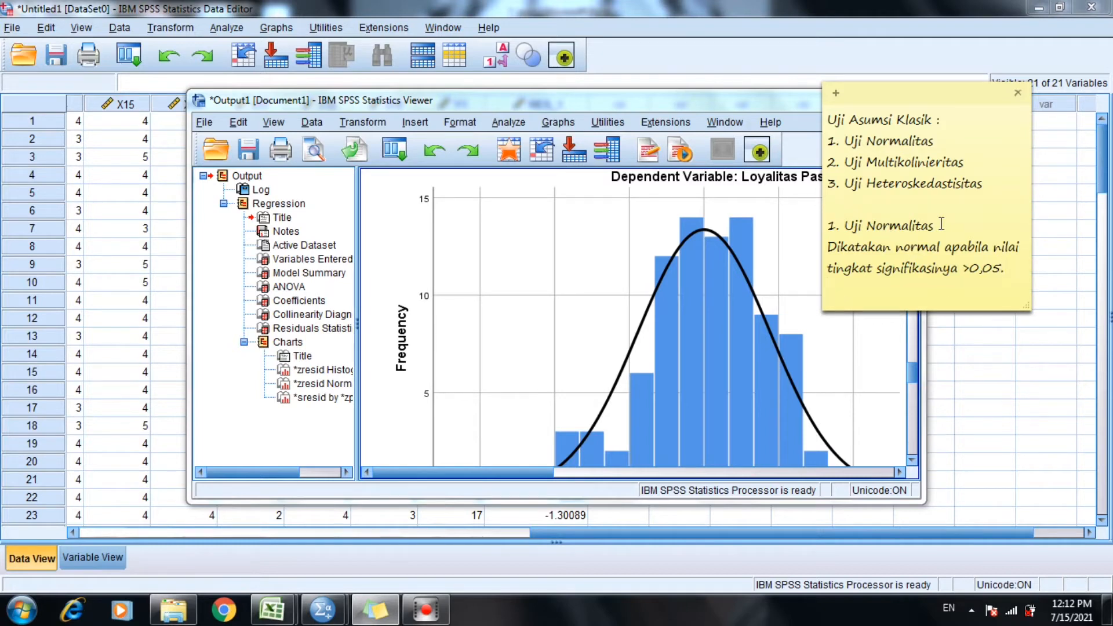
type("Begitu juga sebaliknya")
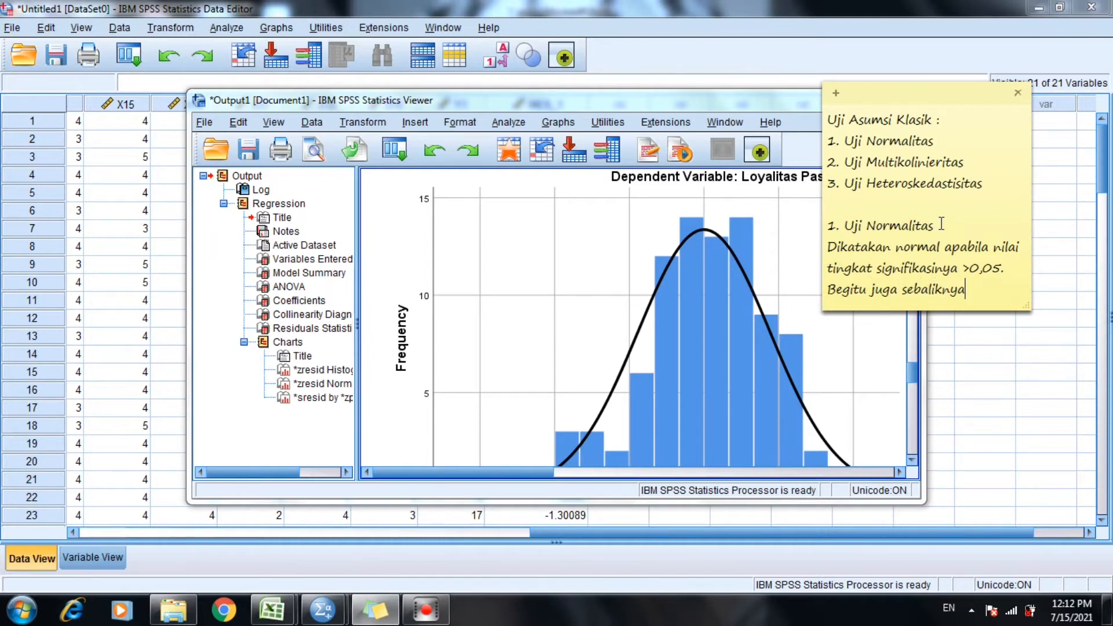
type(", jika tingkat si")
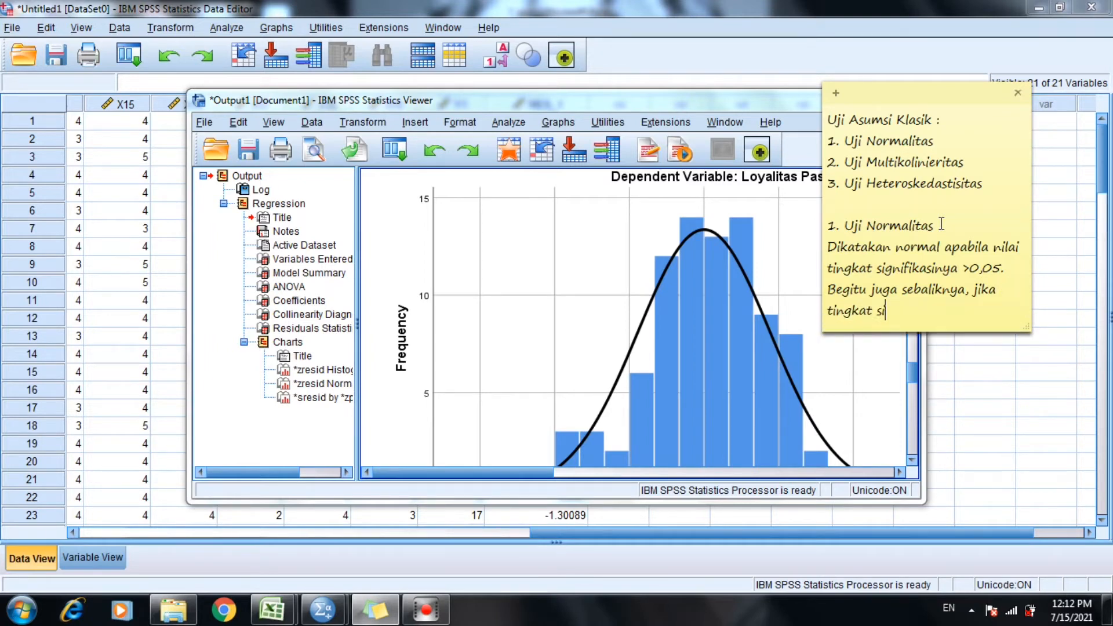
type("gnifiksinya")
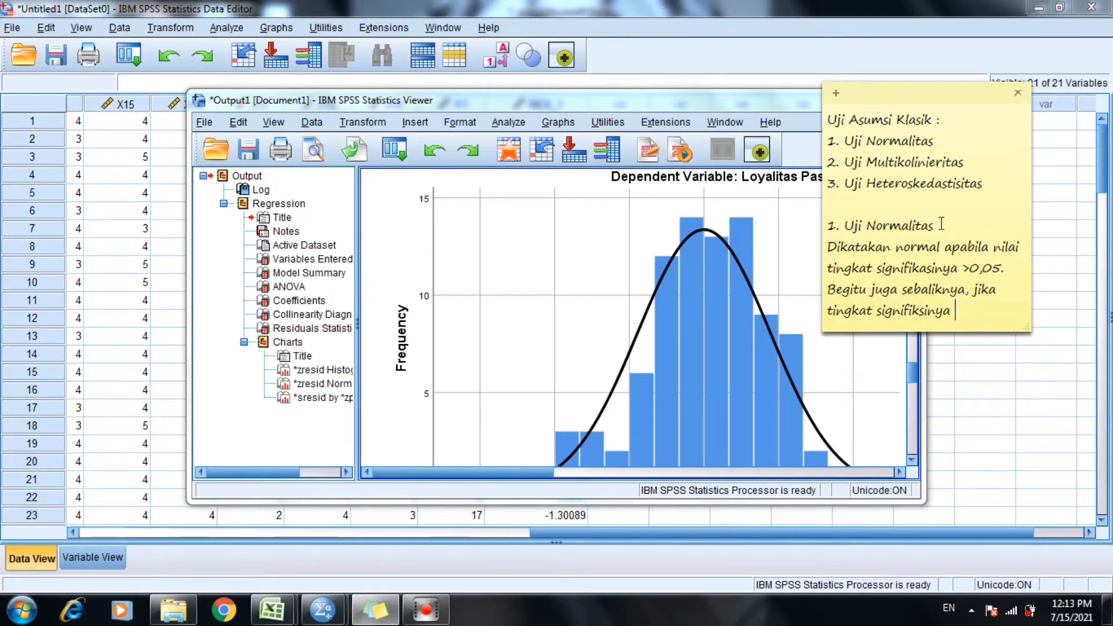
type(" <0,05 maka")
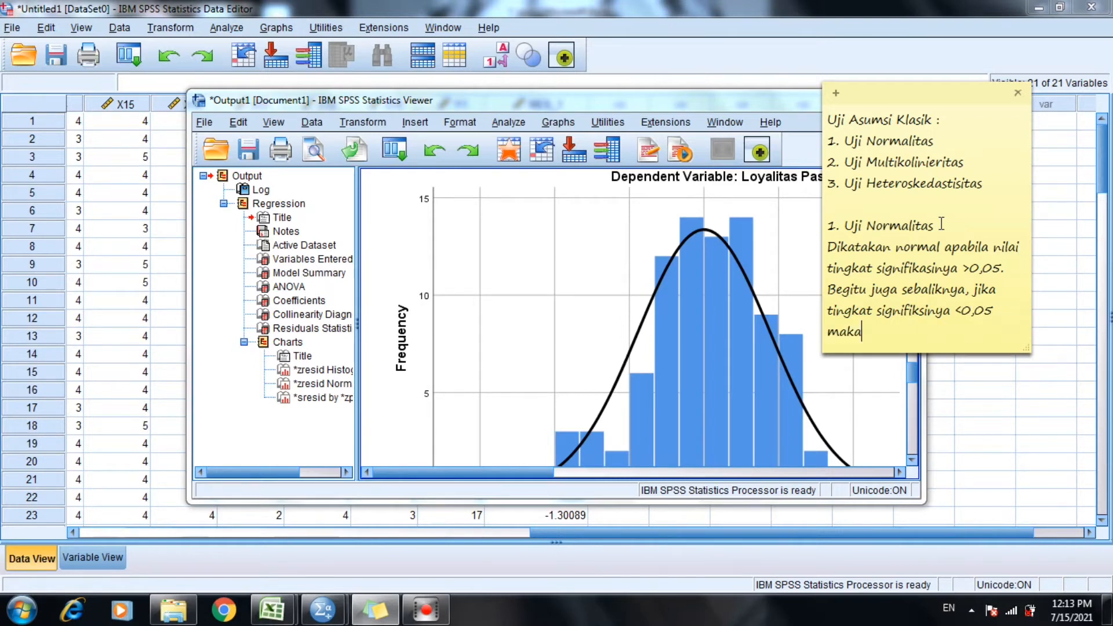
type(" dikatakan tidak ")
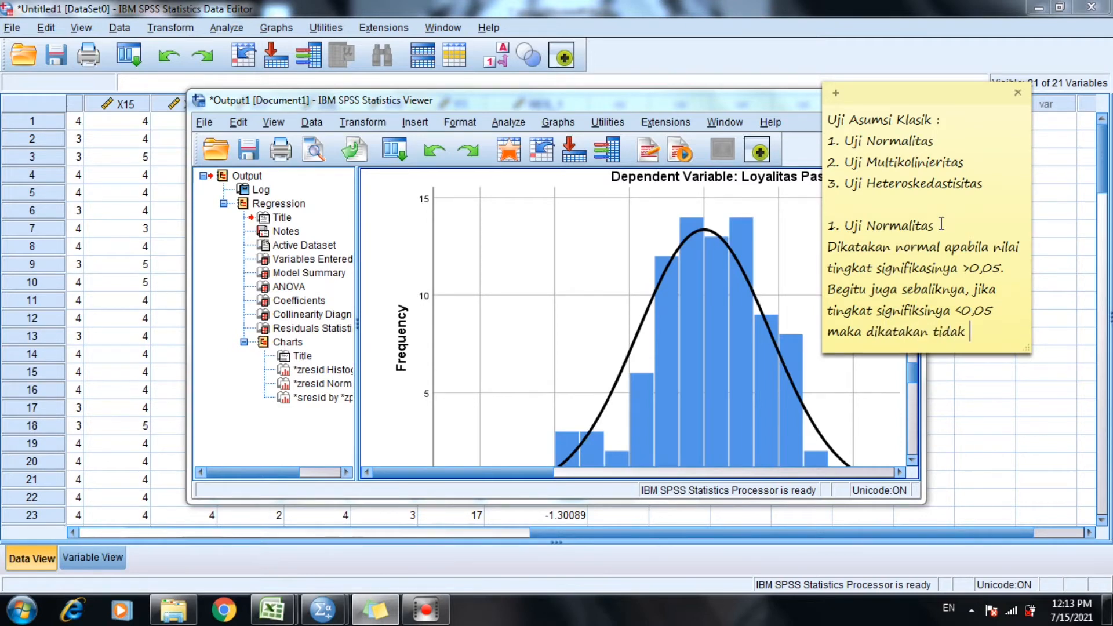
type("normal")
Leave a blank line below the criteria and list "-Histogram" and "-Plot" as normality checks in the note.
key("Return")
key("Return")
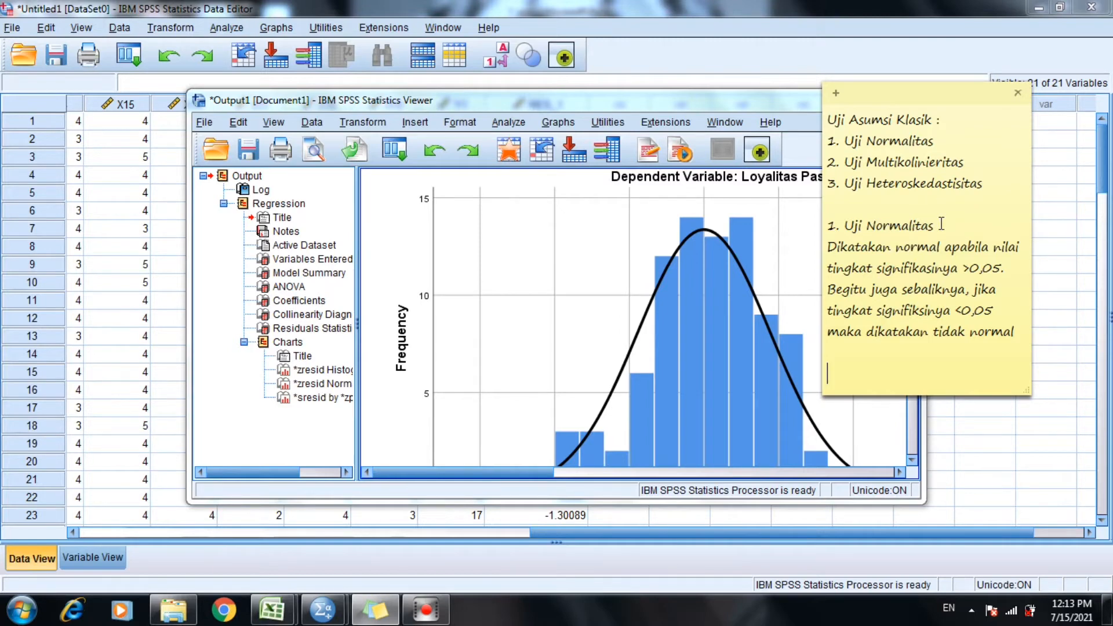
type("-Histogram")
key("Return")
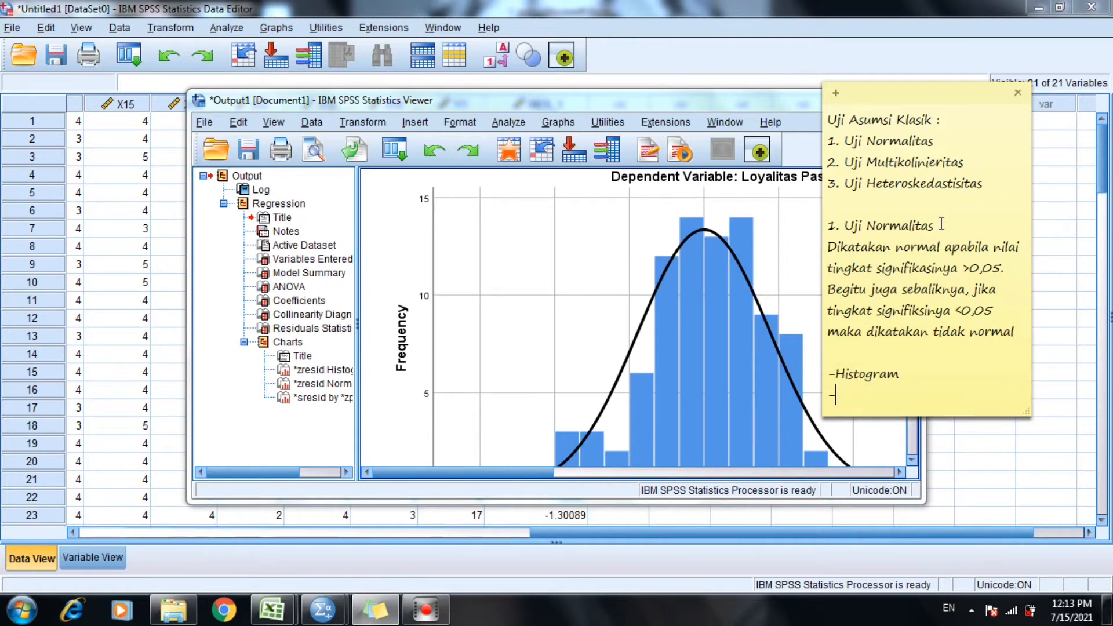
type("-Plot")
key("Return")
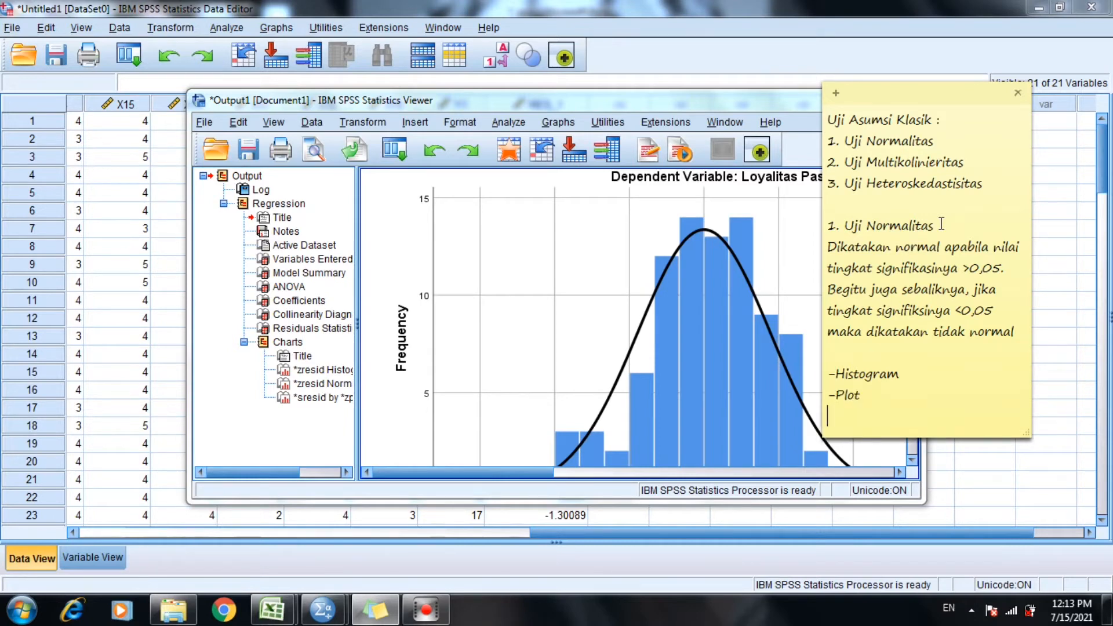
Add "-Kolmogorov-smirnov" as the third normality check in the note.
type("-Kolmogorov")
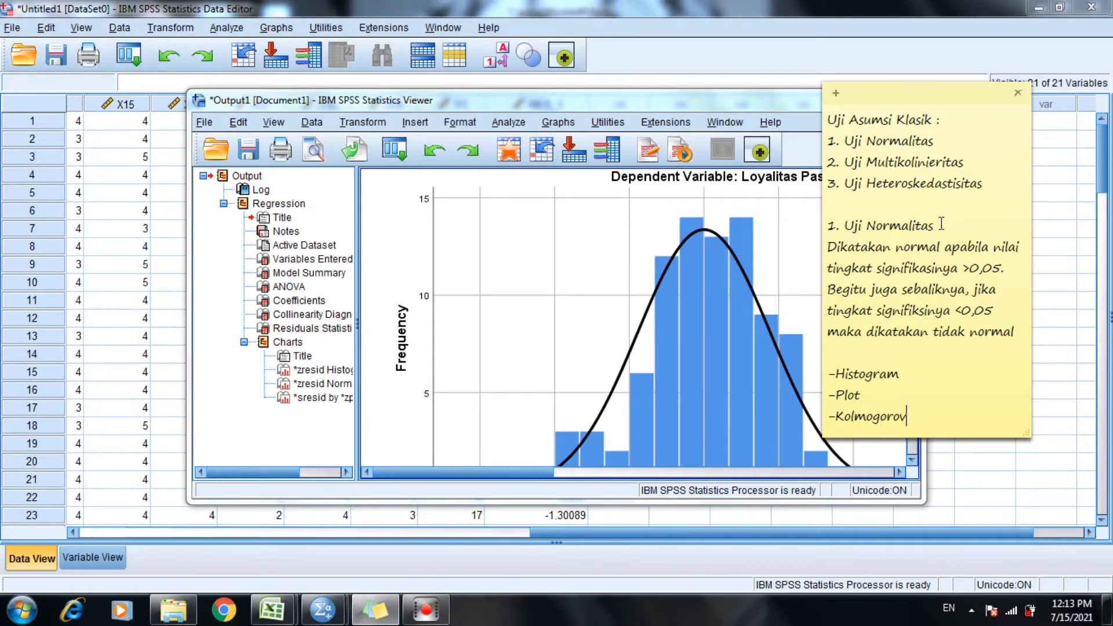
type("-smirnov")
Leave a blank line below the list of checks and write the subheading "1) Histogram".
key("Return")
key("Return")
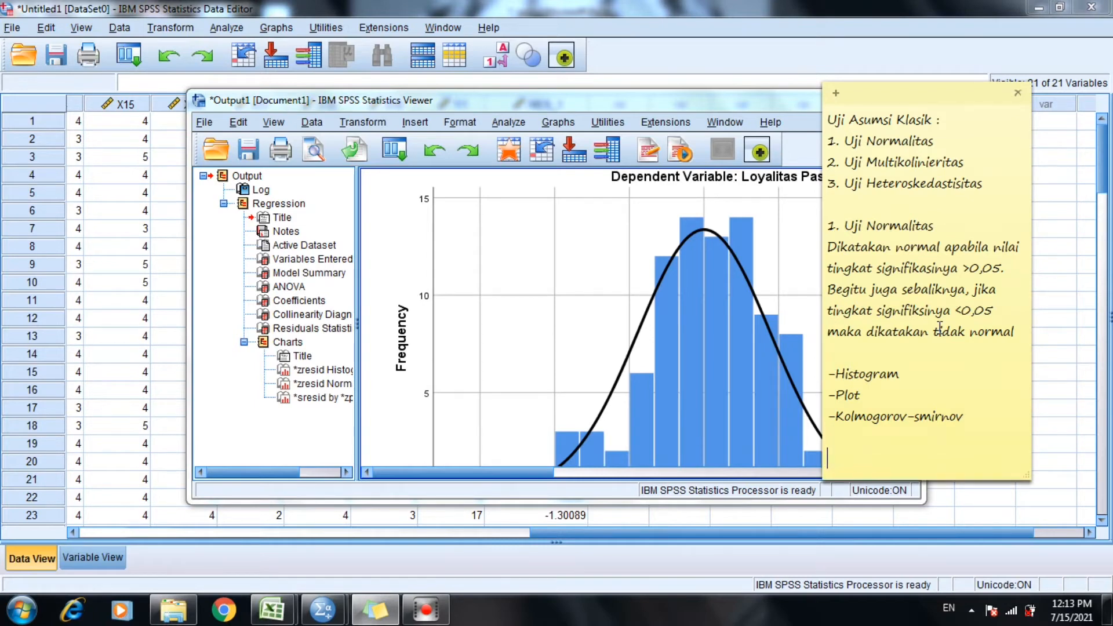
type("1) Histogram")
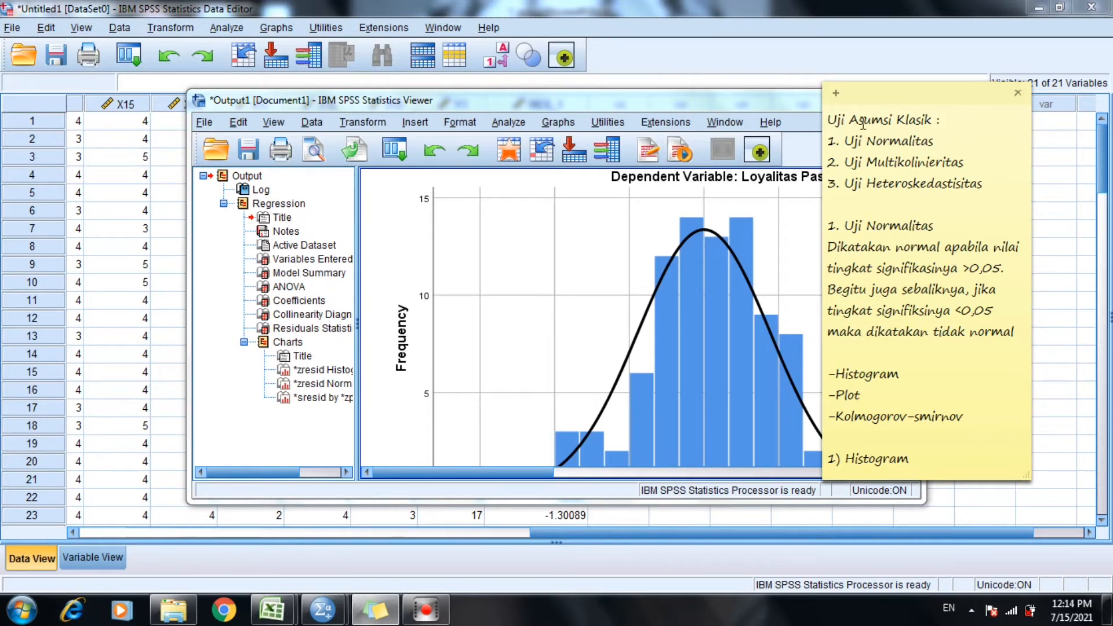
Move the note aside and maximize the output viewer to examine the full histogram of the regression standardized residuals.
left_click_drag(875, 91, 944, 77)
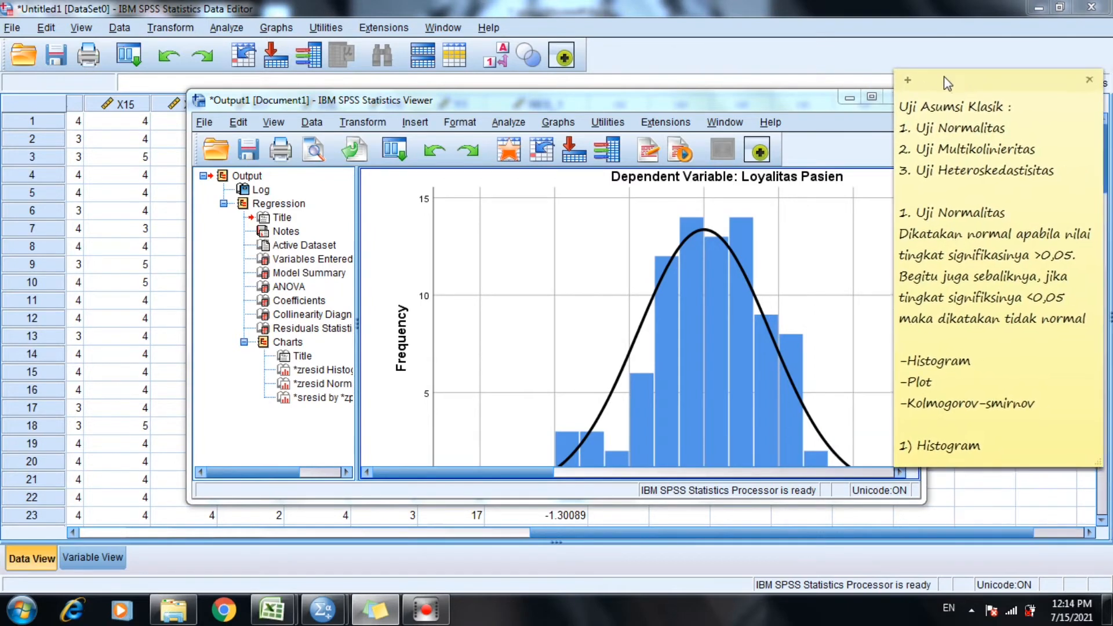
mouse_move(404, 612)
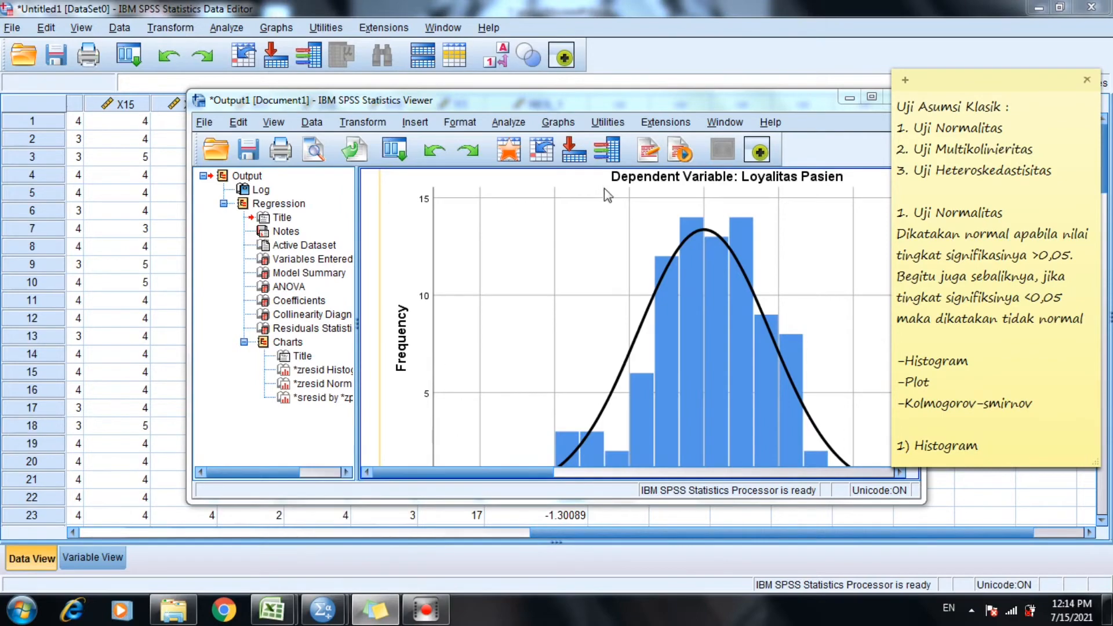
left_click(871, 97)
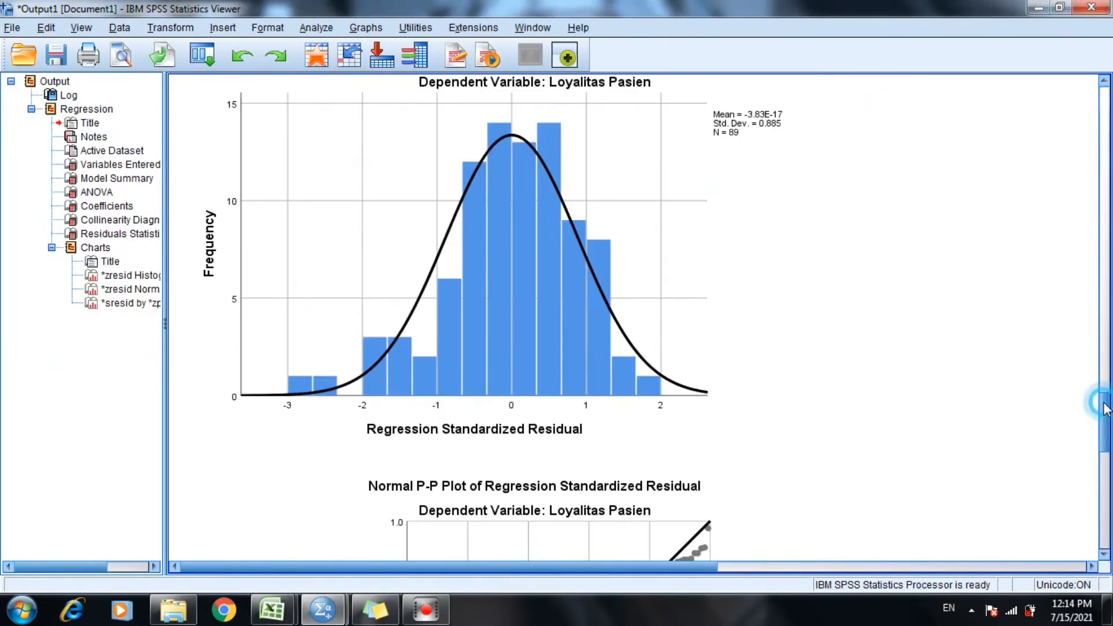
scroll(1106, 398, "up", 2)
scroll(1106, 398, "up", 1)
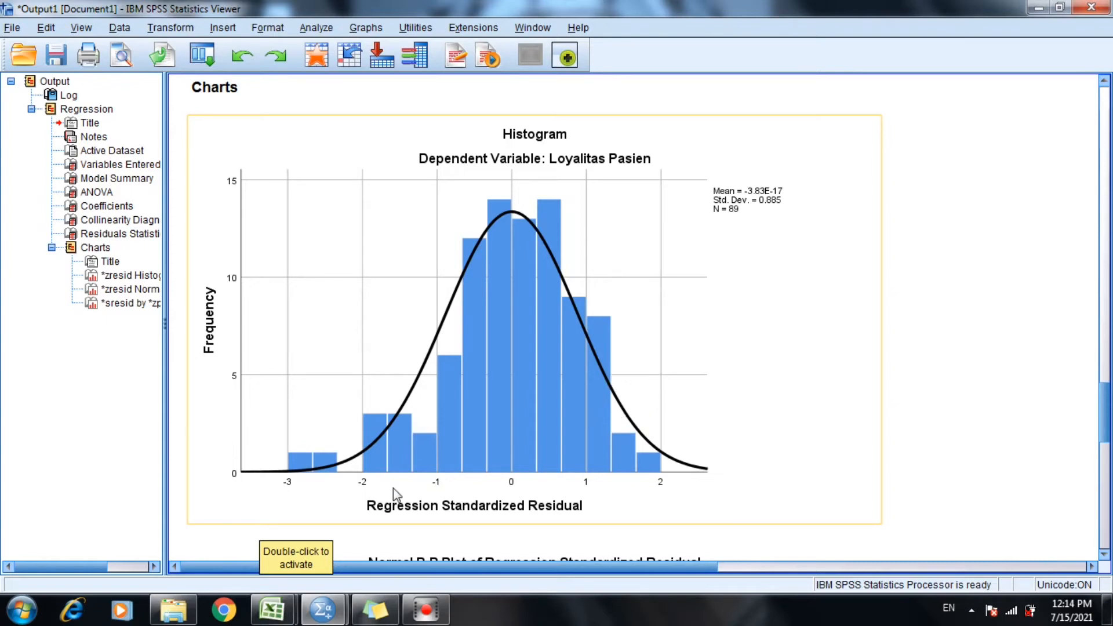
Bring the sticky note back in front and add the subheading "2) Plot" below "1) Histogram".
left_click(375, 614)
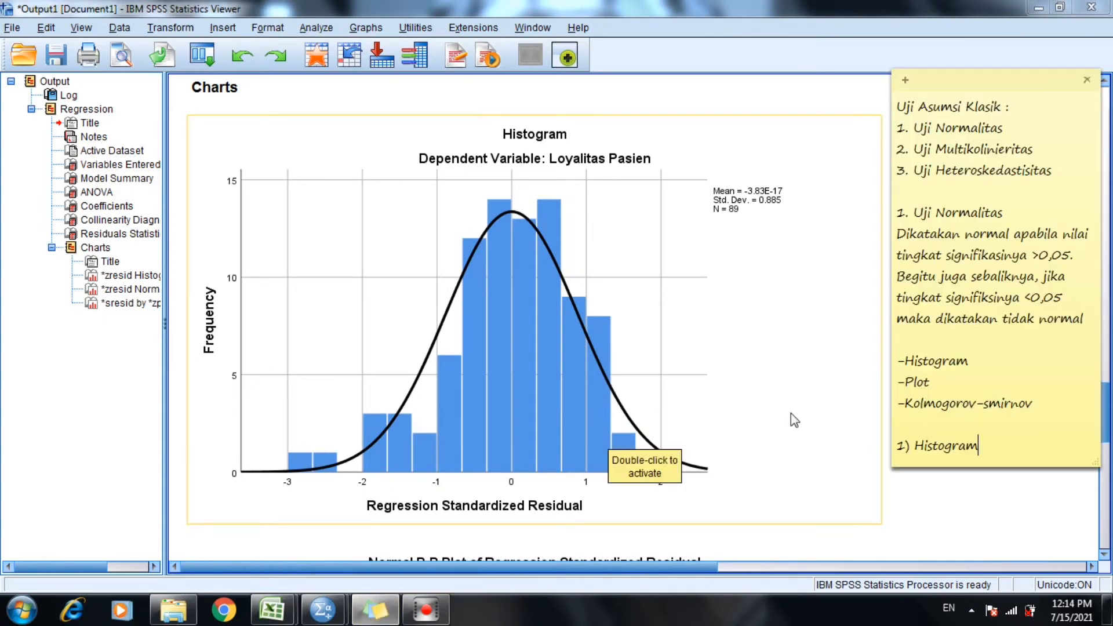
key("Return")
type("2")
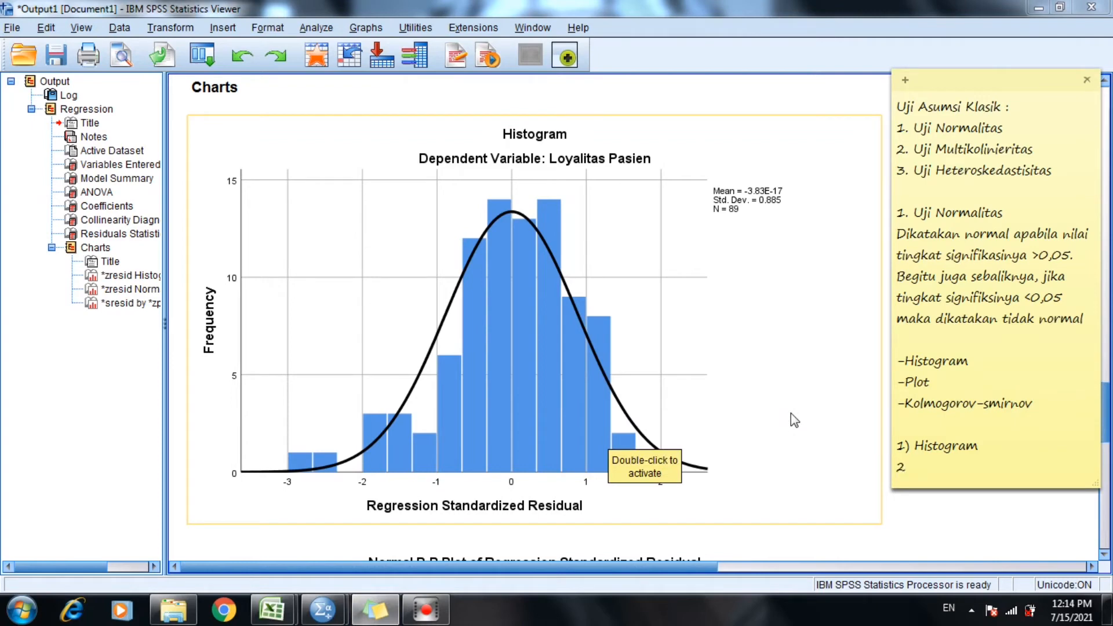
type(")")
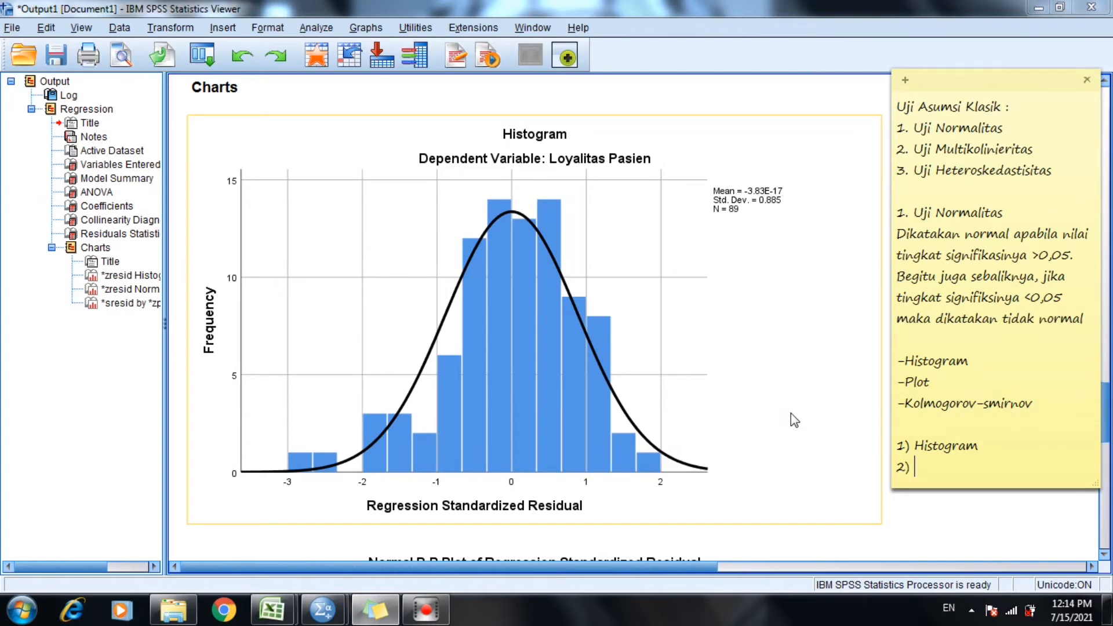
type(" Plot")
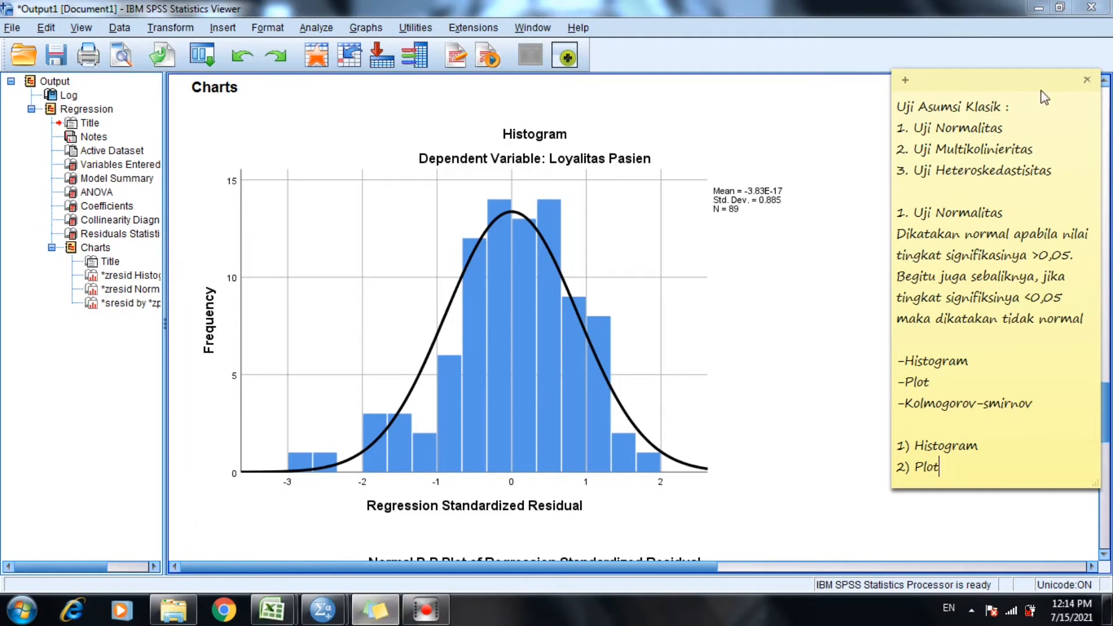
Move the note off the viewer's edge and examine the normal P-P plot of the regression standardized residuals in the output.
left_click(1028, 80)
left_click_drag(1028, 80, 979, 92)
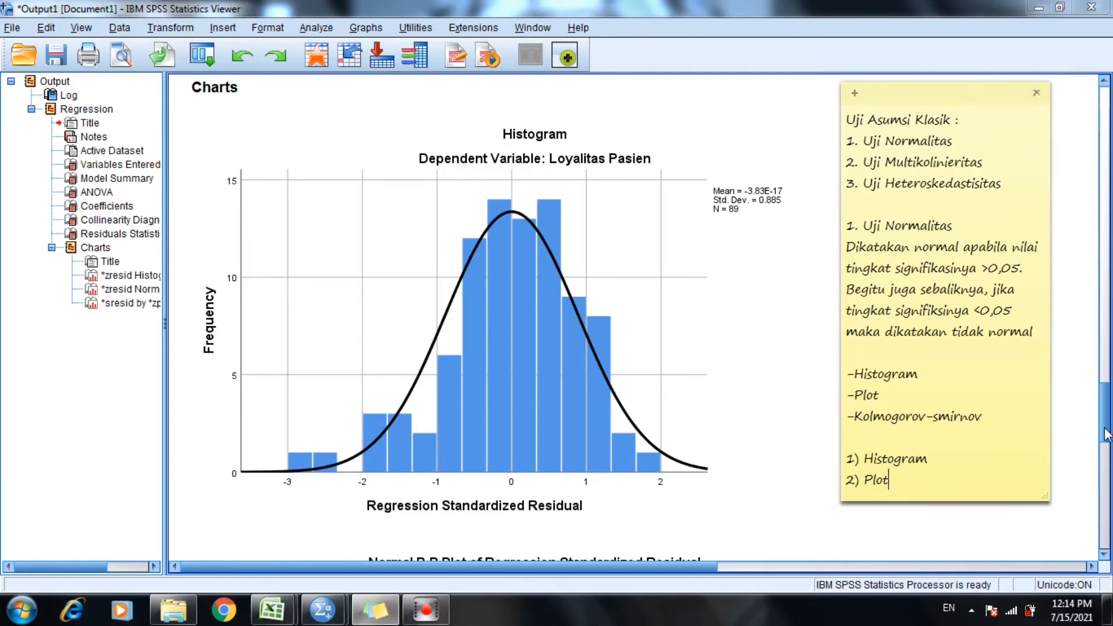
left_click_drag(1105, 430, 1106, 483)
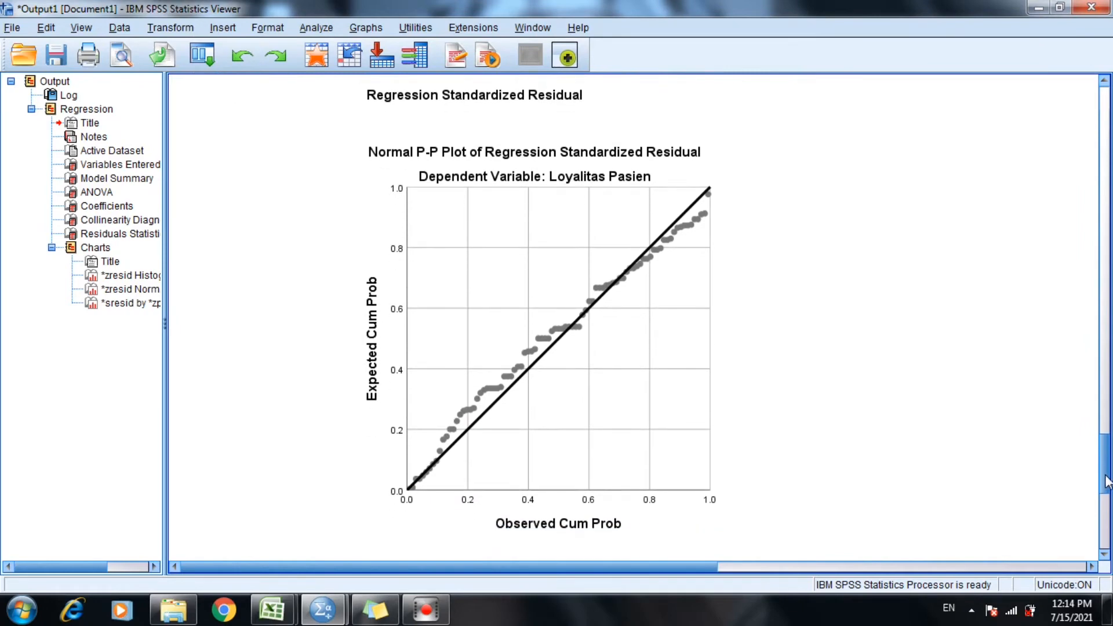
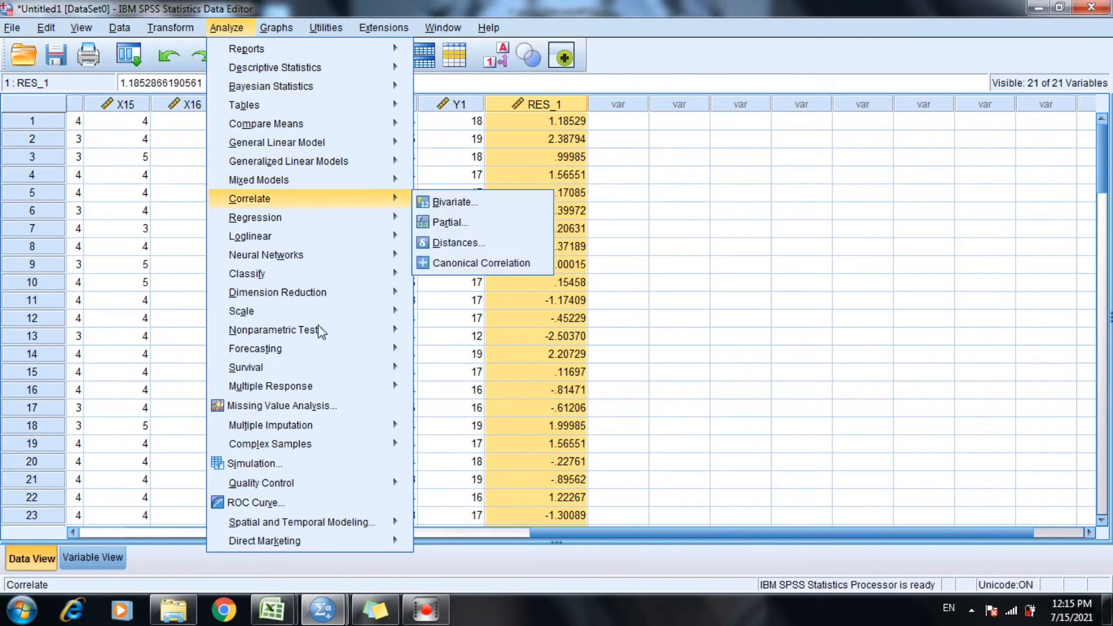
Run a legacy one-sample Kolmogorov-Smirnov test on the unstandardized residual against the Normal distribution.
mouse_move(321, 340)
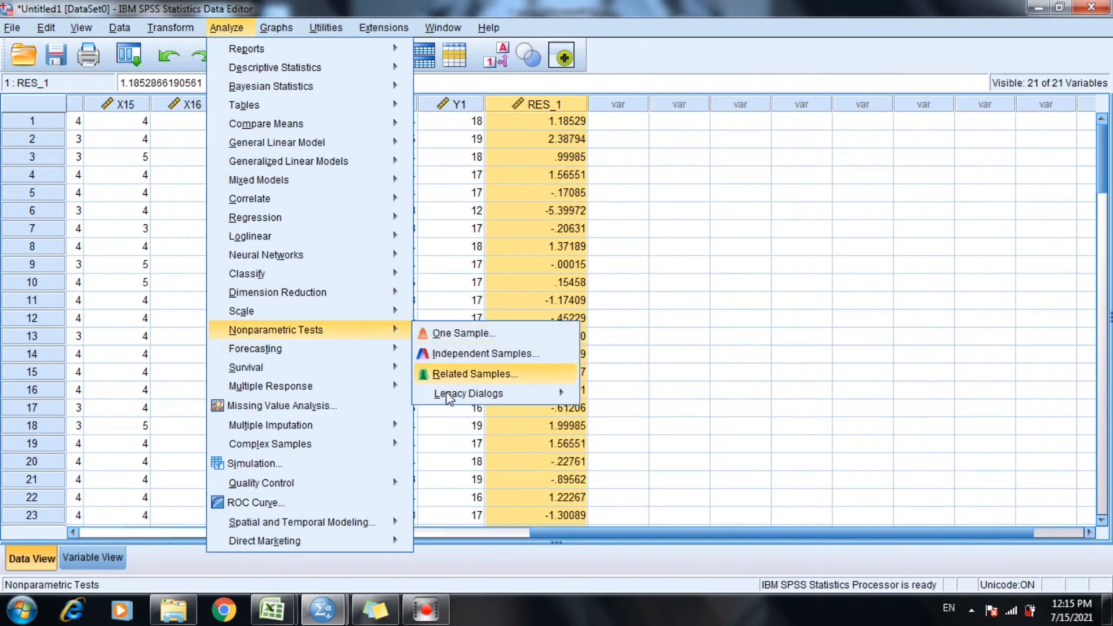
mouse_move(448, 399)
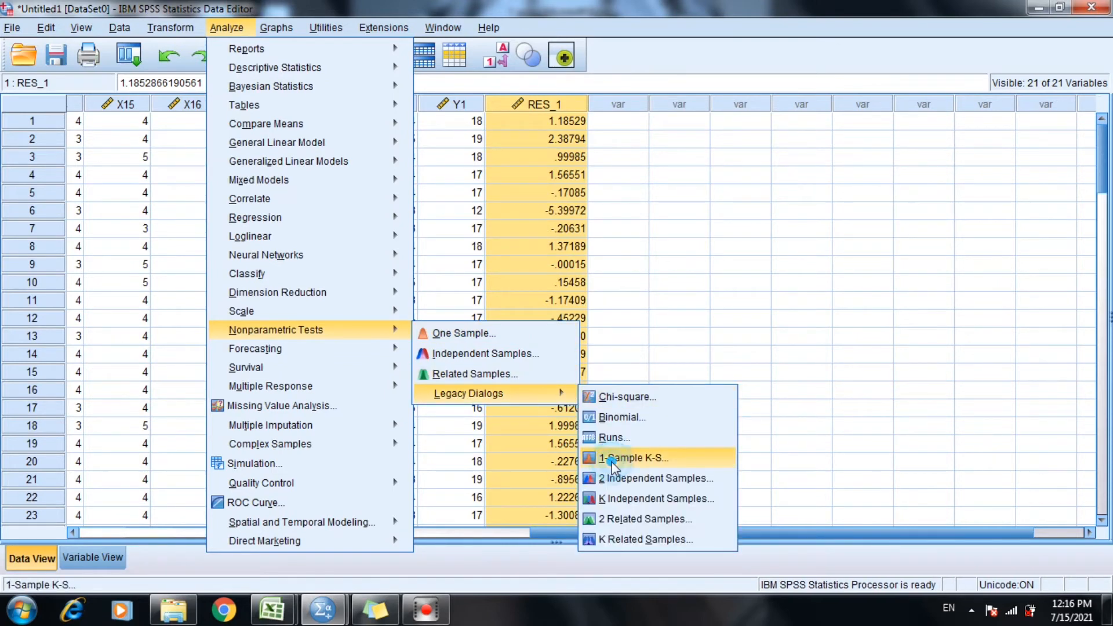
left_click(612, 462)
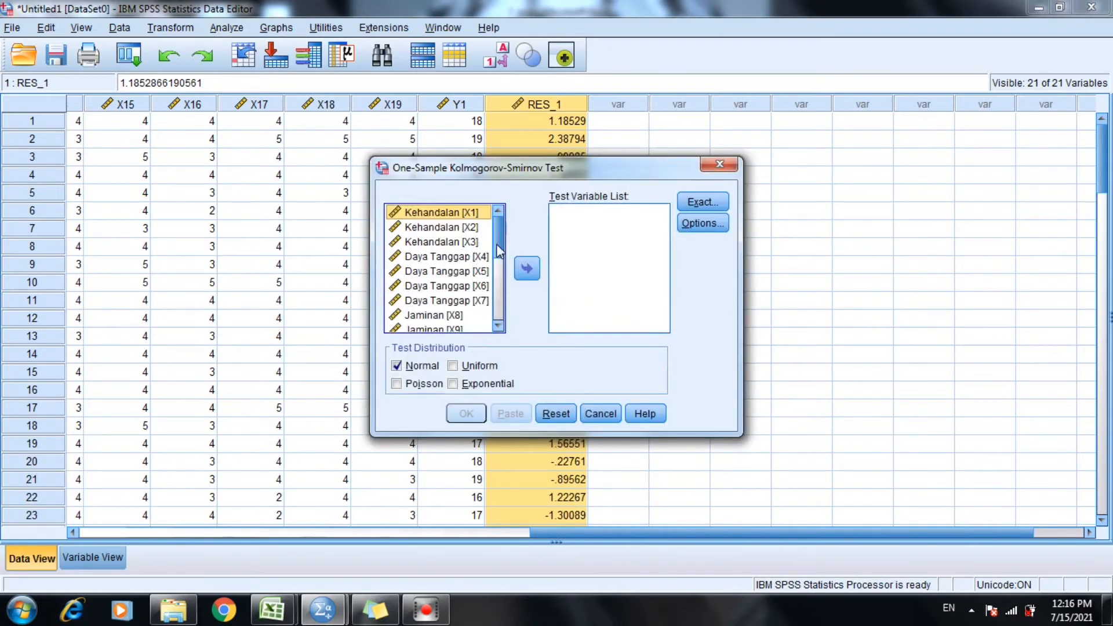
scroll(497, 241, "down", 4)
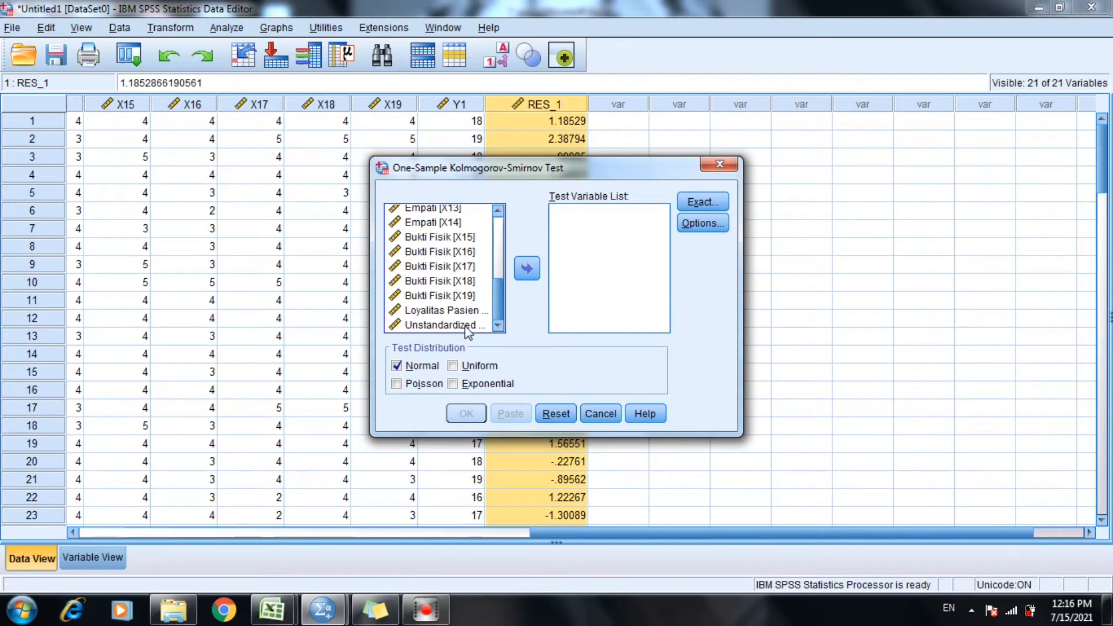
left_click(459, 325)
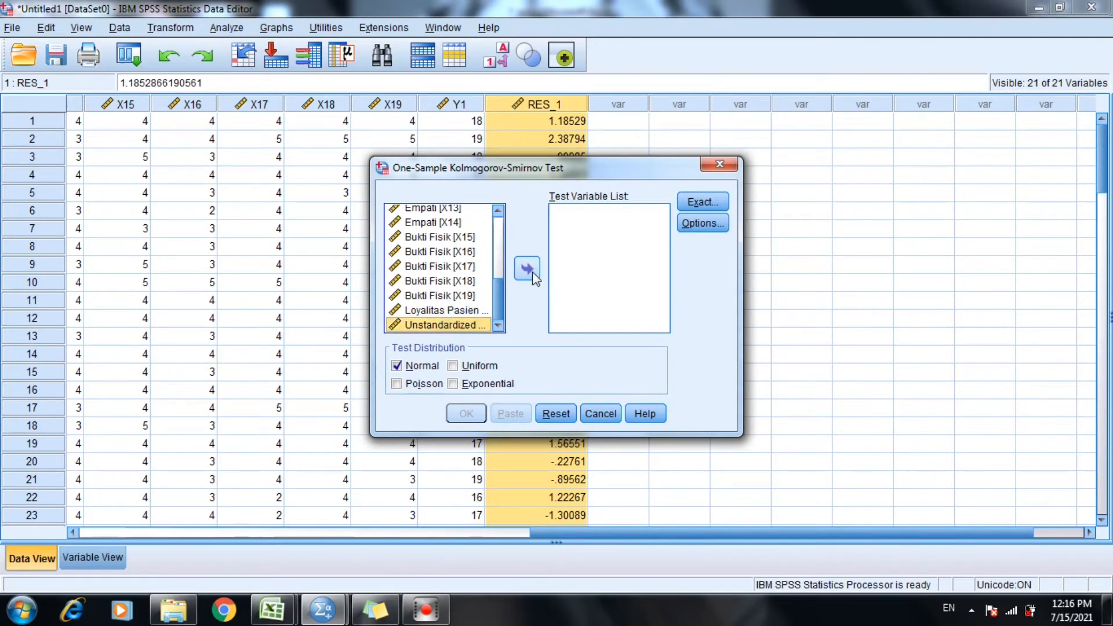
left_click(527, 269)
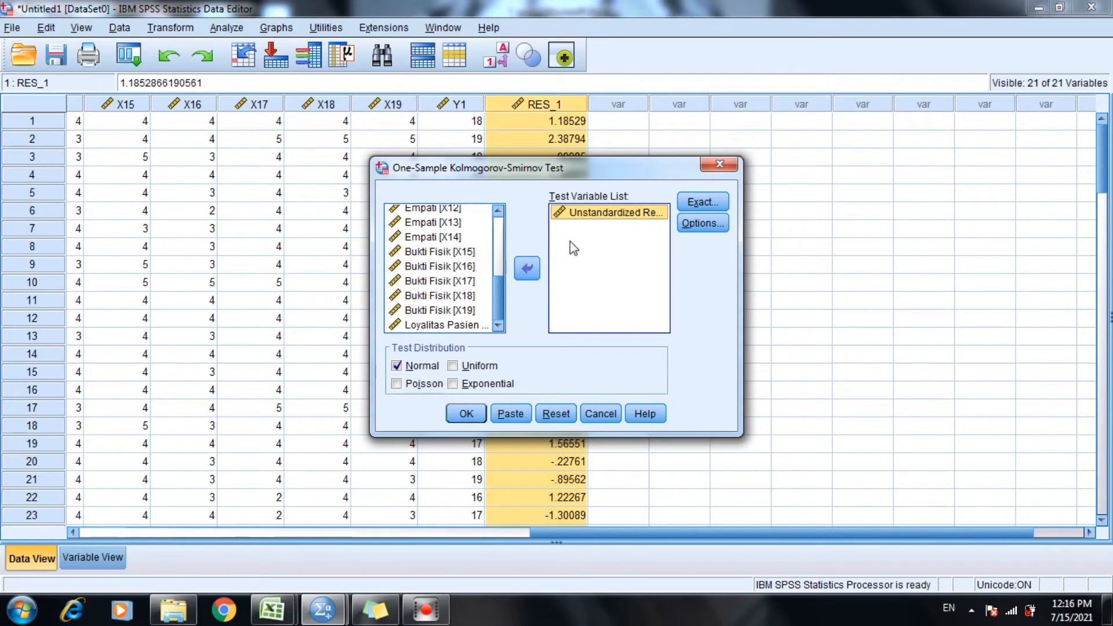
left_click(474, 413)
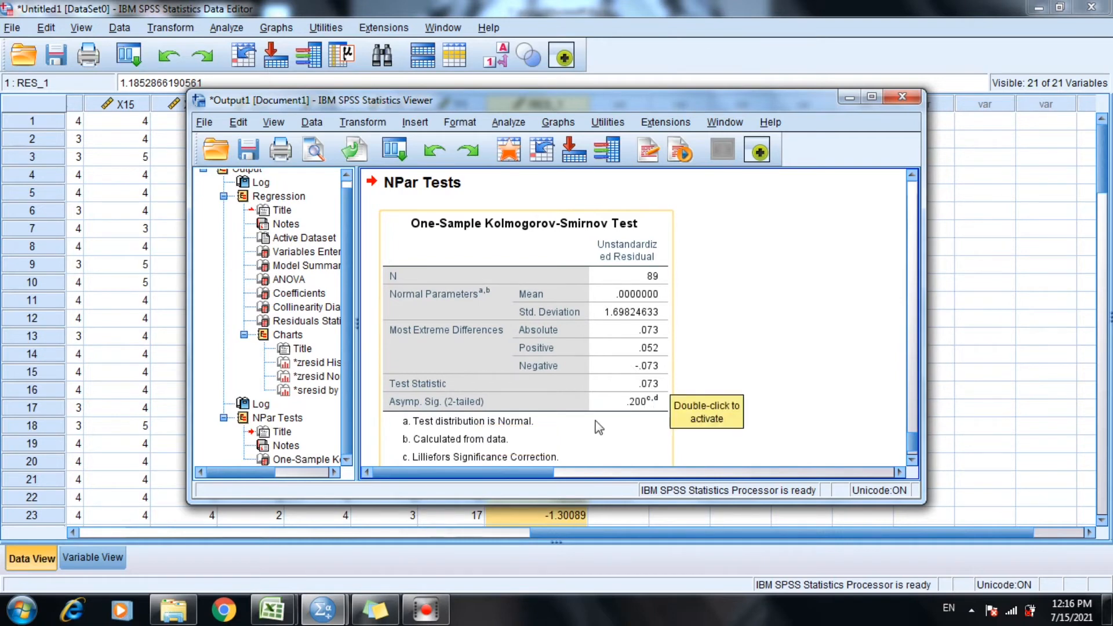
Bring the sticky note back in front, widen it, and add the line "Tingkat sign >0,05" below "3) Sample Kolmogorov-smirnov".
left_click(383, 616)
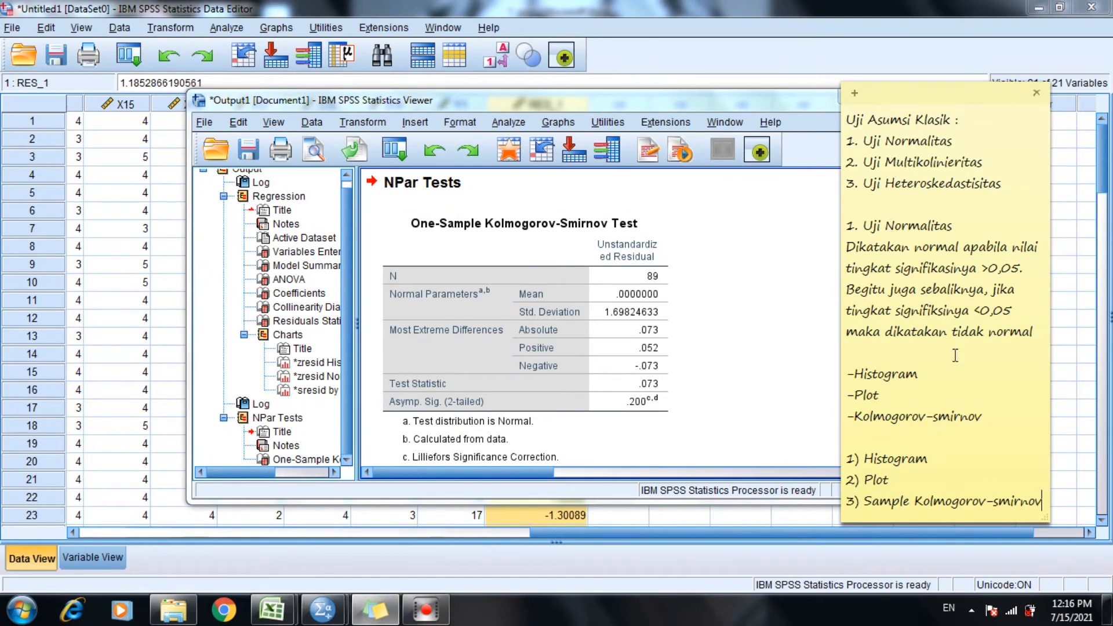
key("Return")
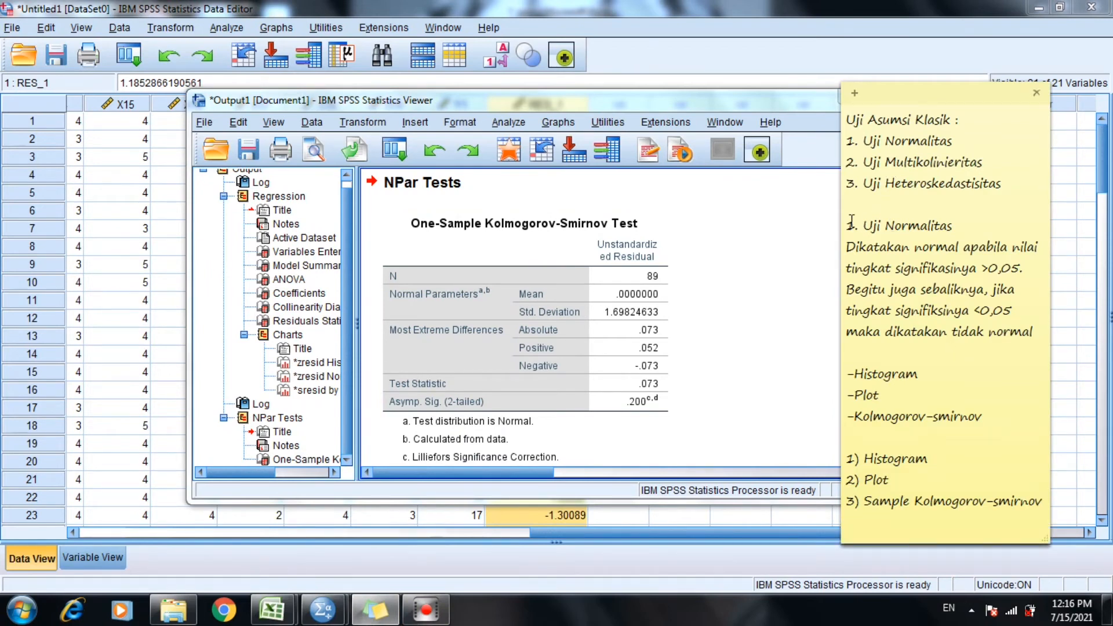
left_click_drag(840, 226, 806, 226)
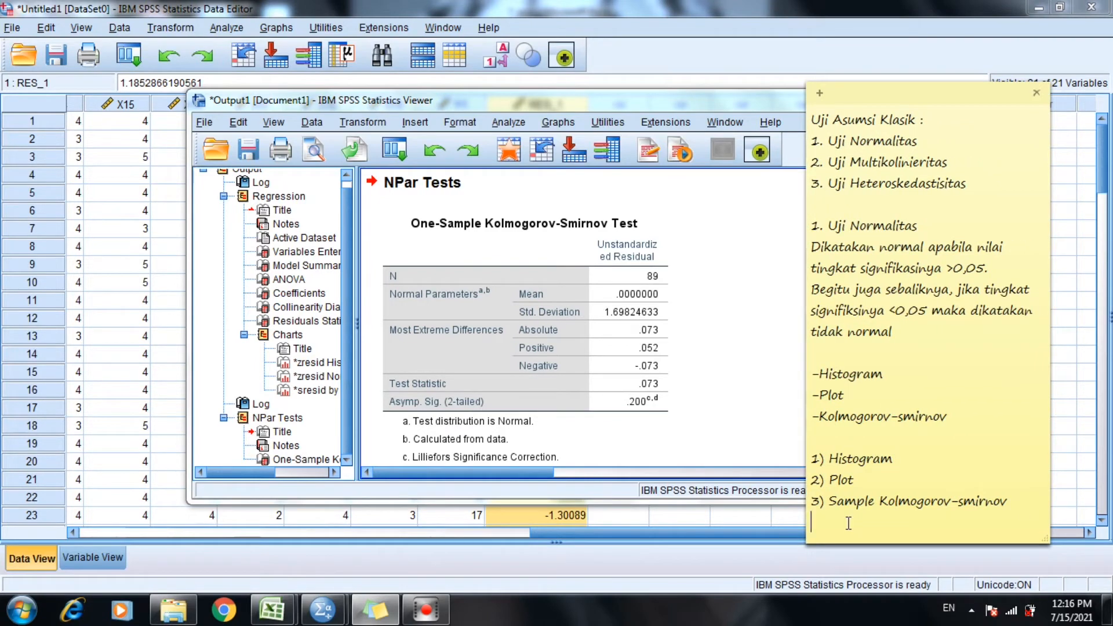
type("Tingkat sign >0,05")
key("Return")
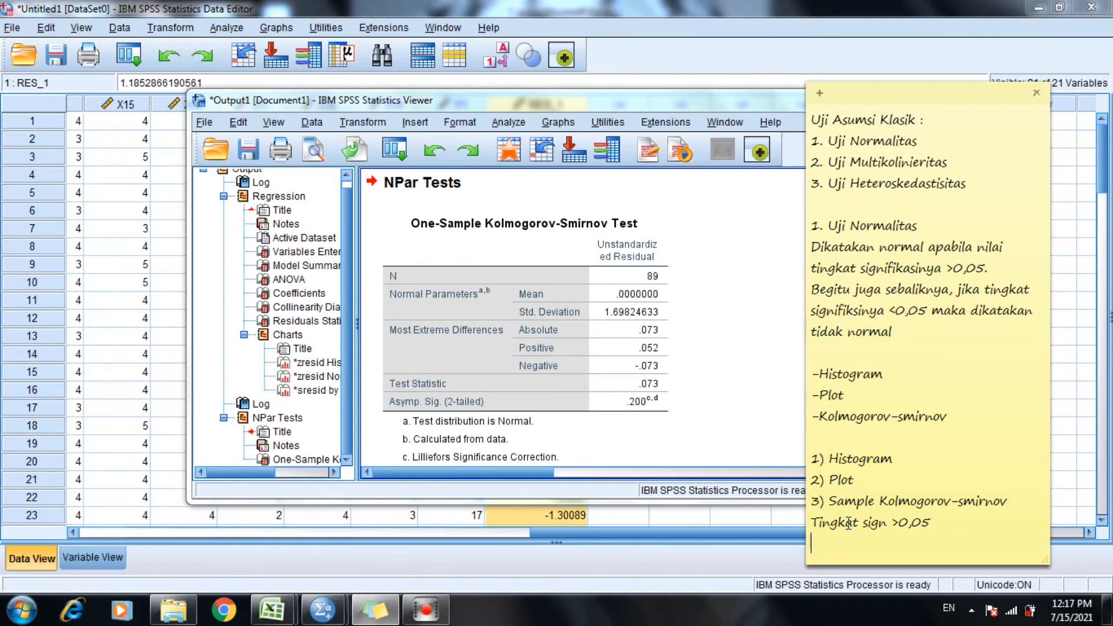
Add the lead-in line "Jadi gini :" below the significance criterion in the note.
type("Jadin")
key("BackSpace")
type("gini :")
key("Return")
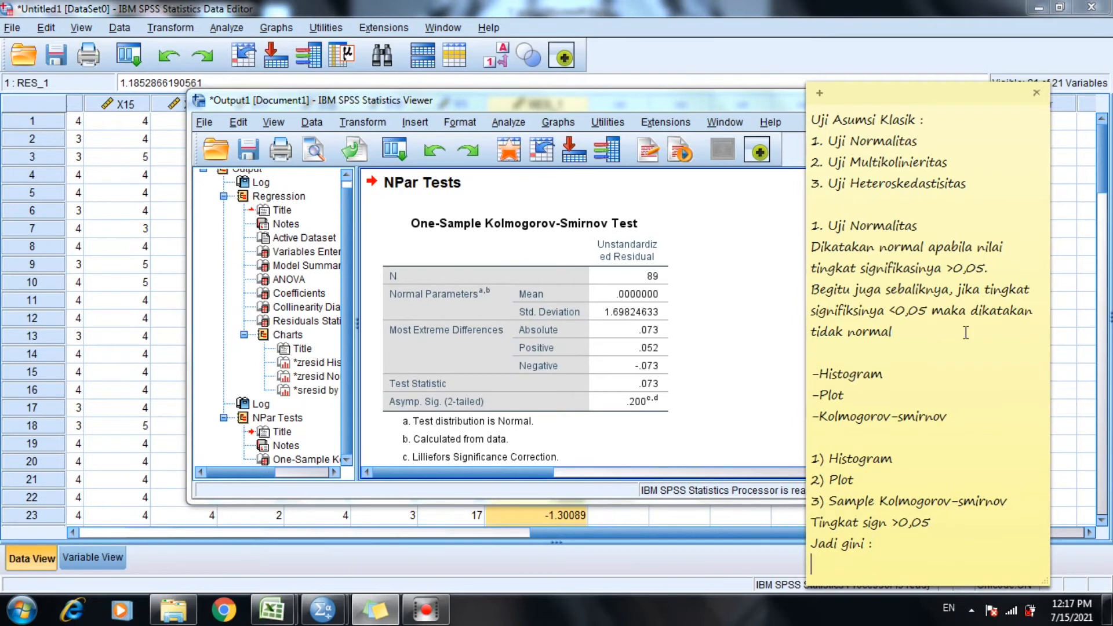
Move the note higher and write the conclusion "0,200 > 0,05 artinya data berdistribusi normal." below "Jadi gini :".
left_click_drag(917, 97, 912, 38)
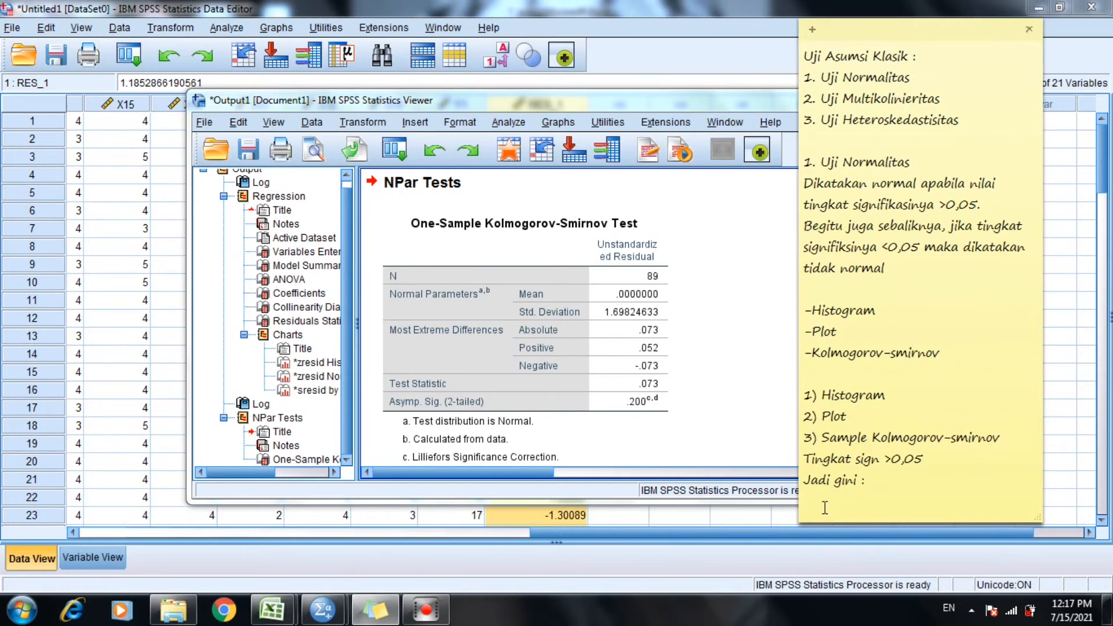
type("0,200 > 0,05 artu")
key("BackSpace")
type("inya data")
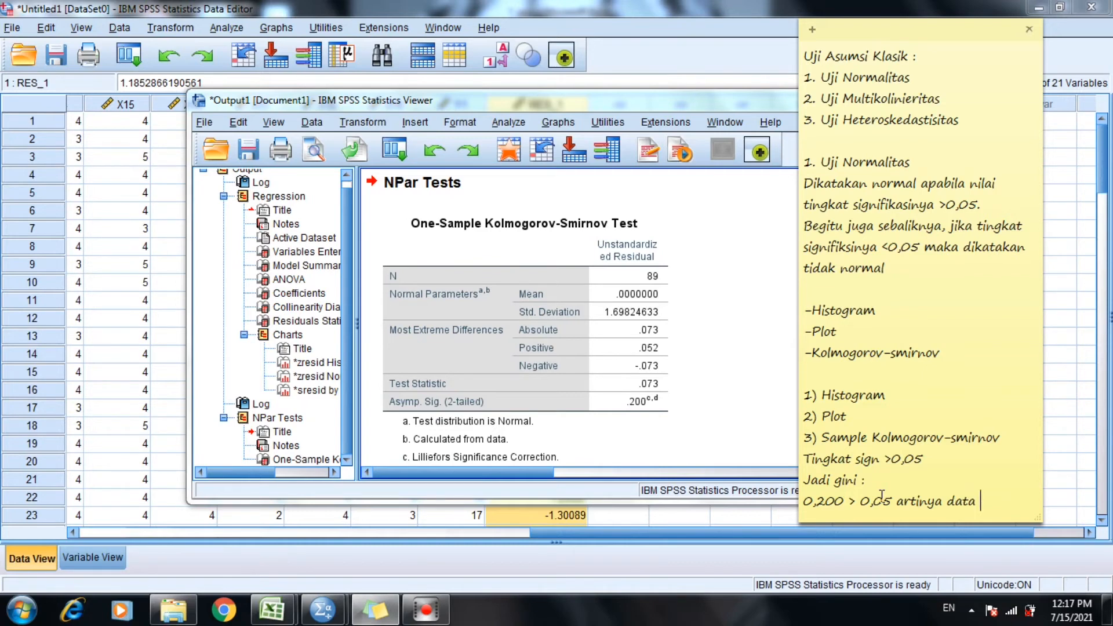
type(" berdistribusi normal.")
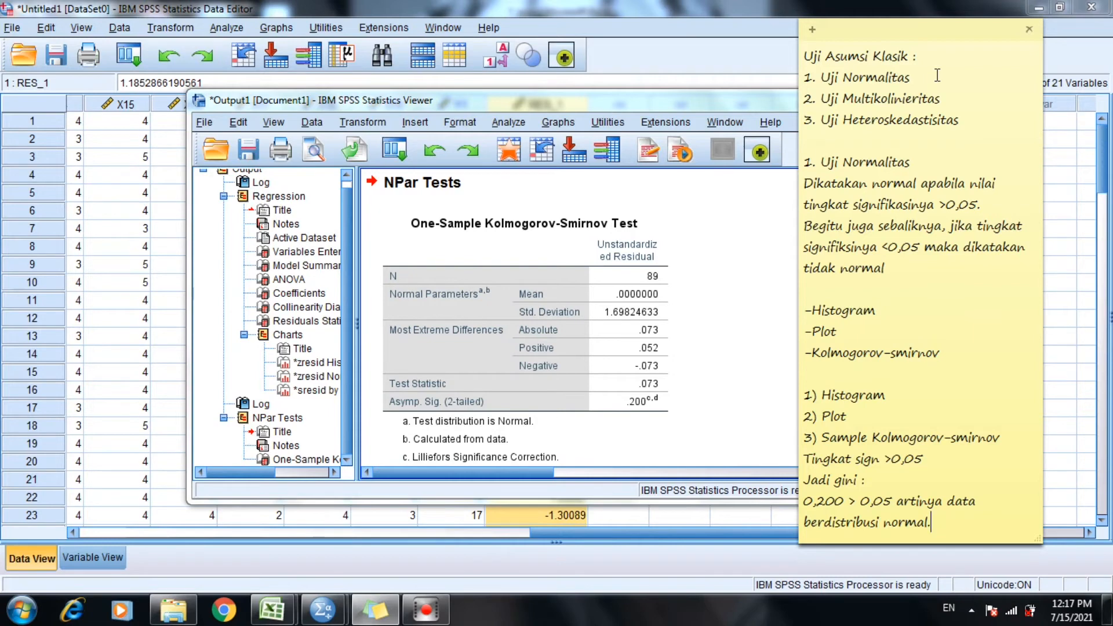
Create a second sticky note, widen it, and enter the heading "2. Uji Multikolinieritas".
left_click(813, 33)
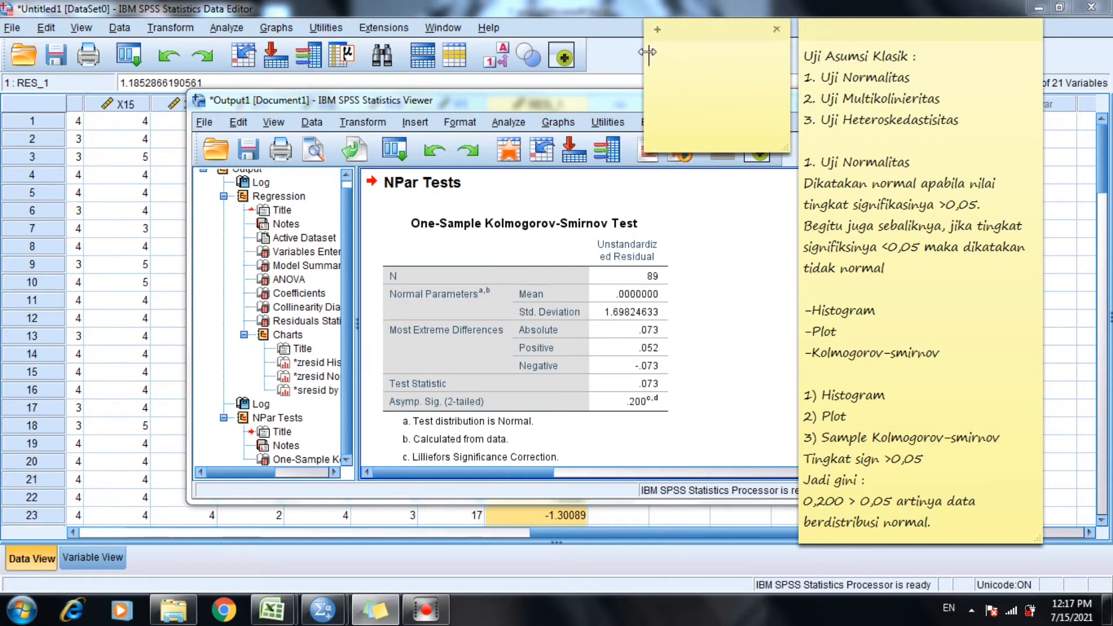
left_click_drag(646, 52, 581, 73)
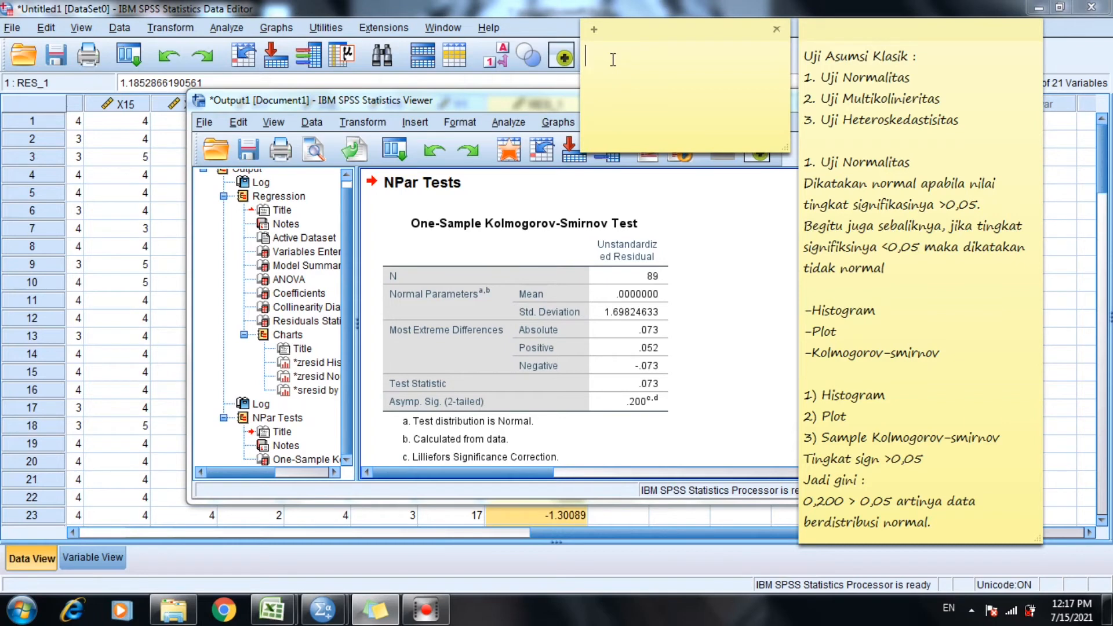
type("2. Uji Multikolinieritas")
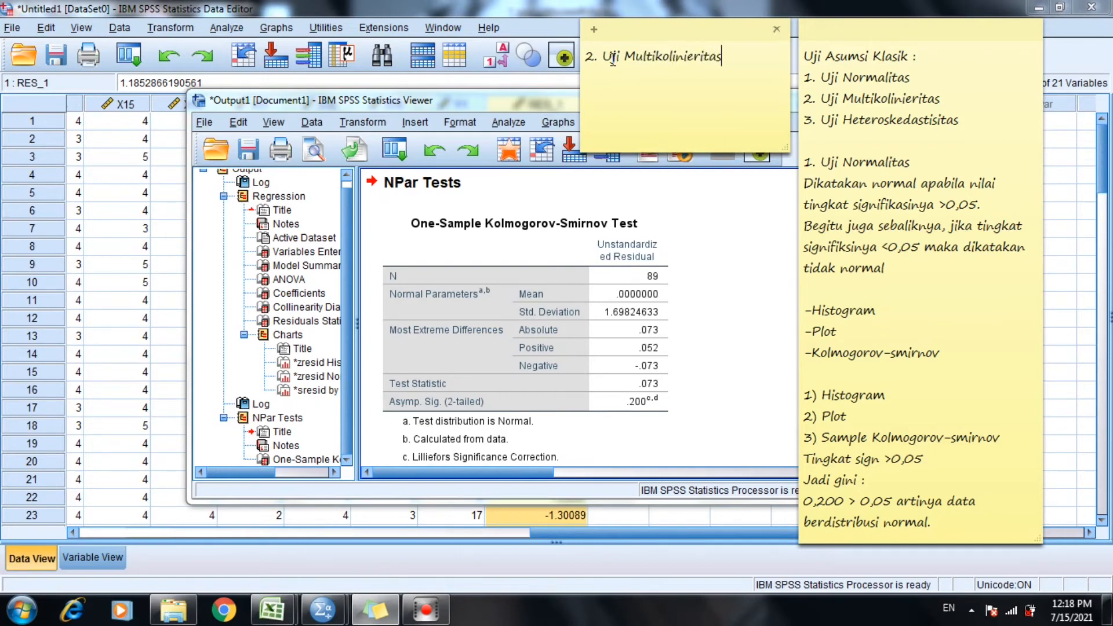
Start the multicollinearity criterion below the new note's heading with "Jika VIF dibawah atau <10".
key("Return")
type("Jika VIF dibawah atau")
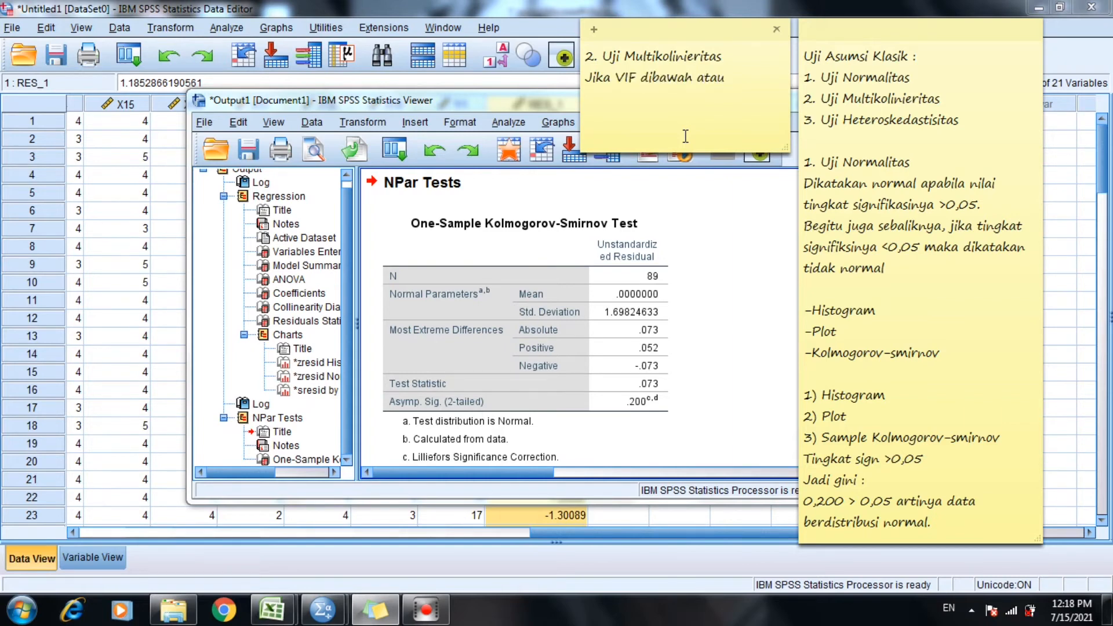
type(" <10 dan tolerance")
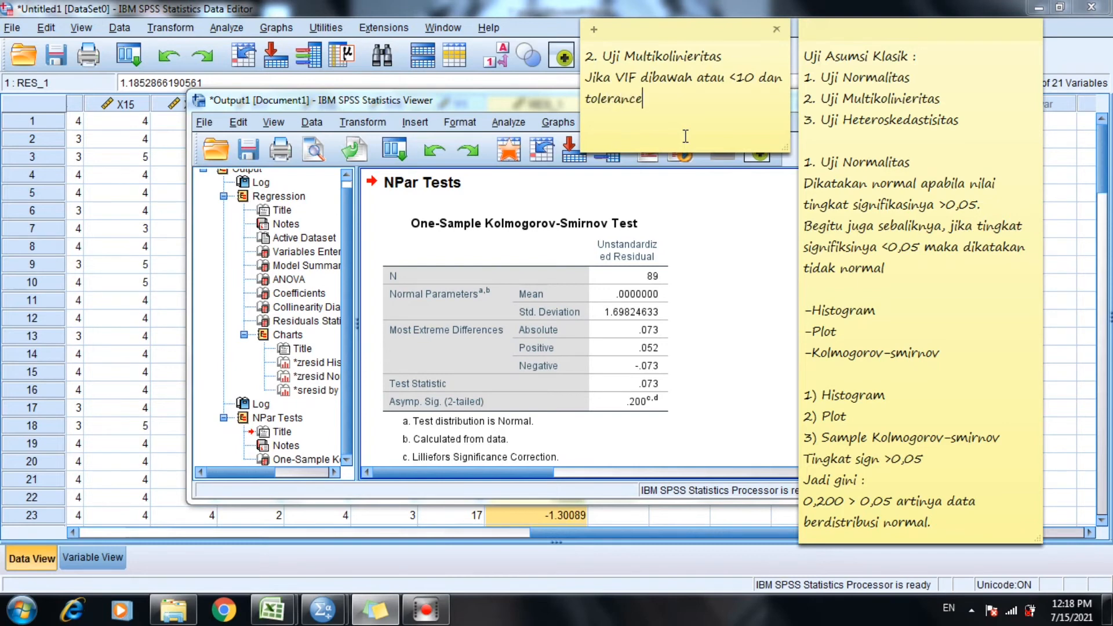
type(" value di")
type("atas")
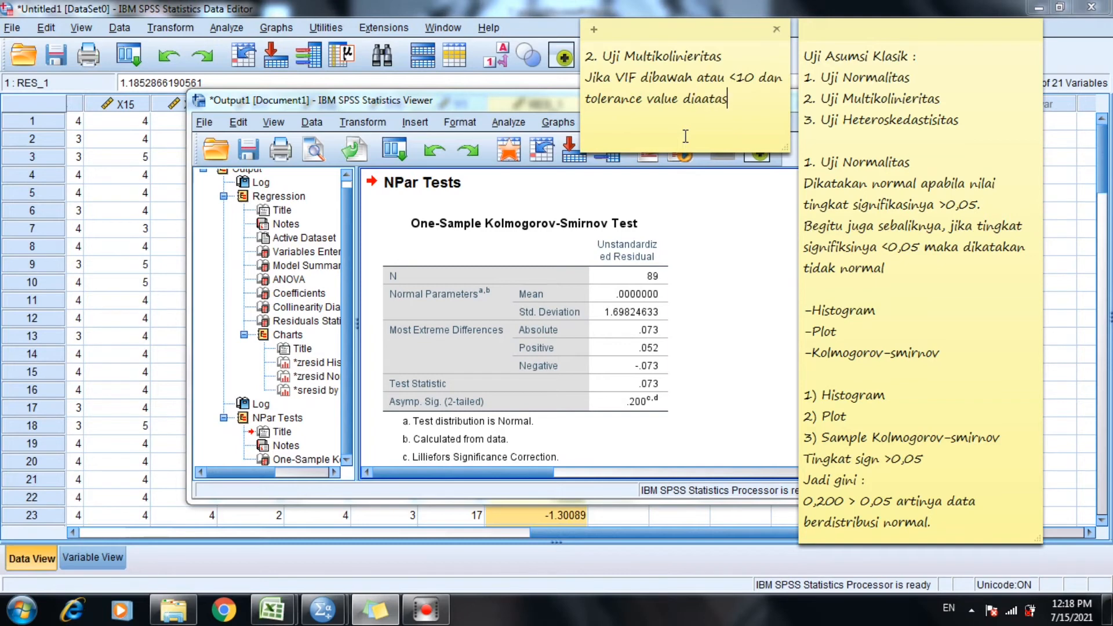
Continue the criterion with "dan tolerance value diatas >0,1".
key("BackSpace")
key("BackSpace")
key("BackSpace")
type("tas >0,1 maka tidak")
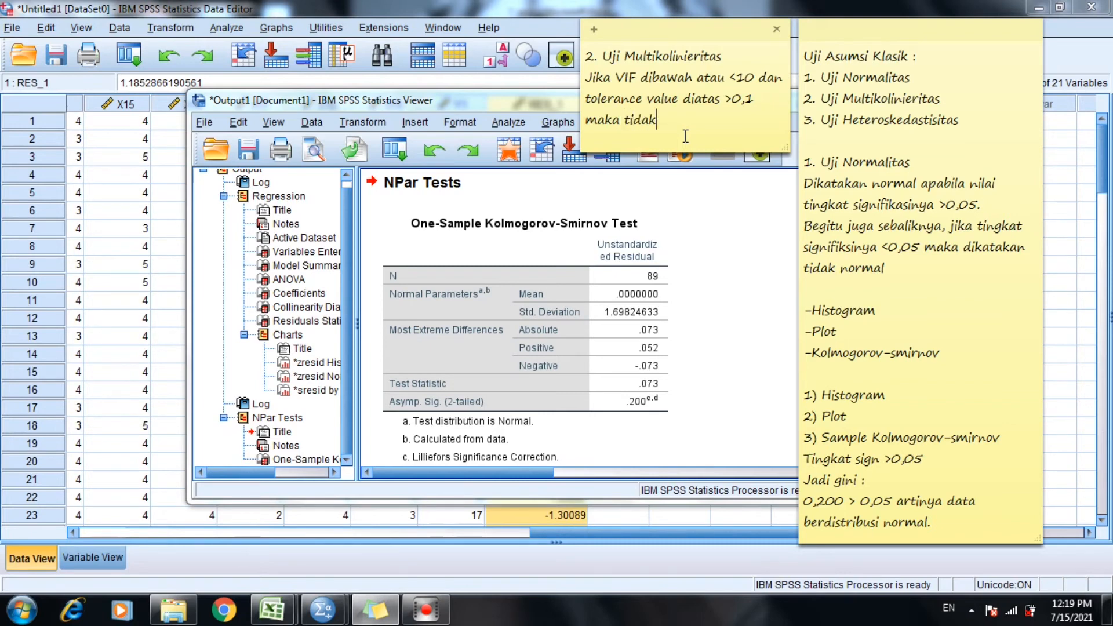
type(" terjadi multk")
Complete the criterion sentence with "maka tidak terjadi multikolinieritas".
type("ikolinier")
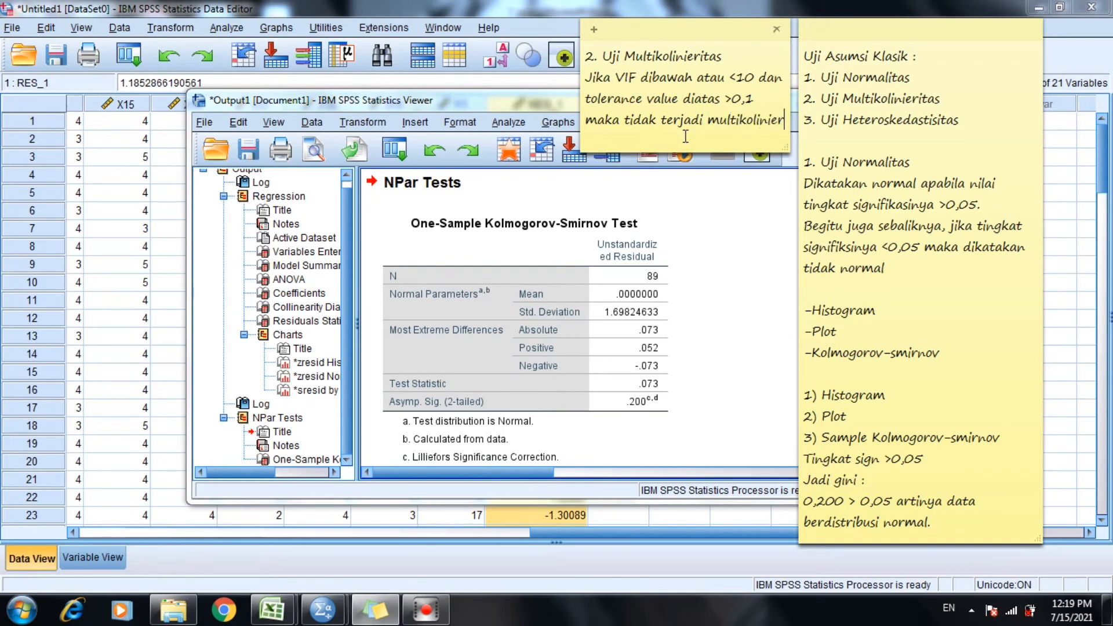
type("itas")
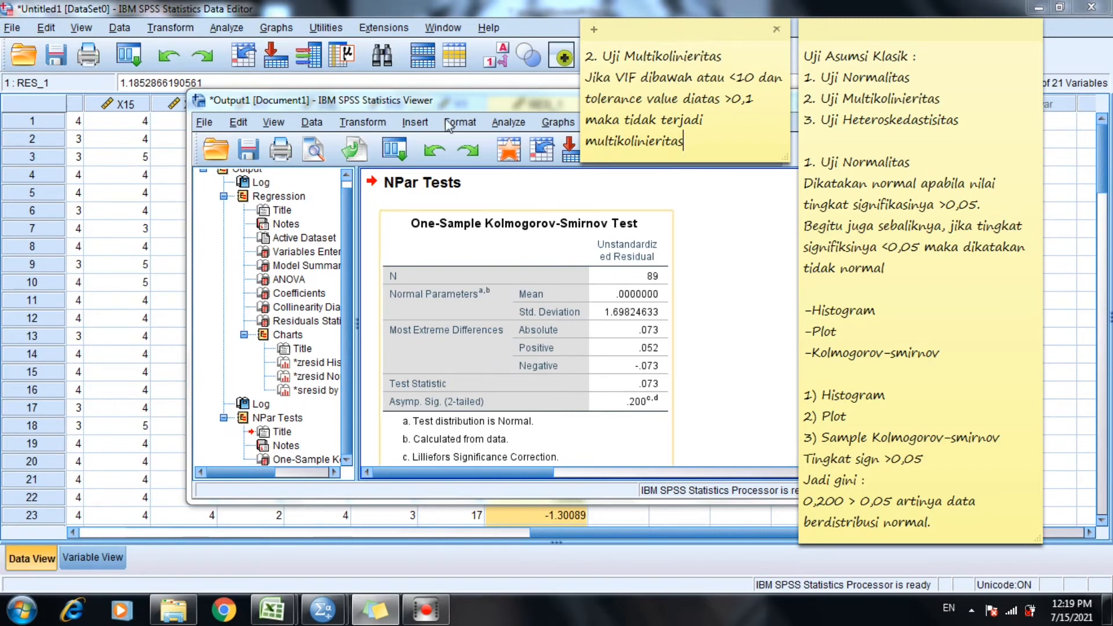
Maximize the output viewer and examine the collinearity statistics in the regression's Coefficients table.
left_click_drag(440, 102, 377, 117)
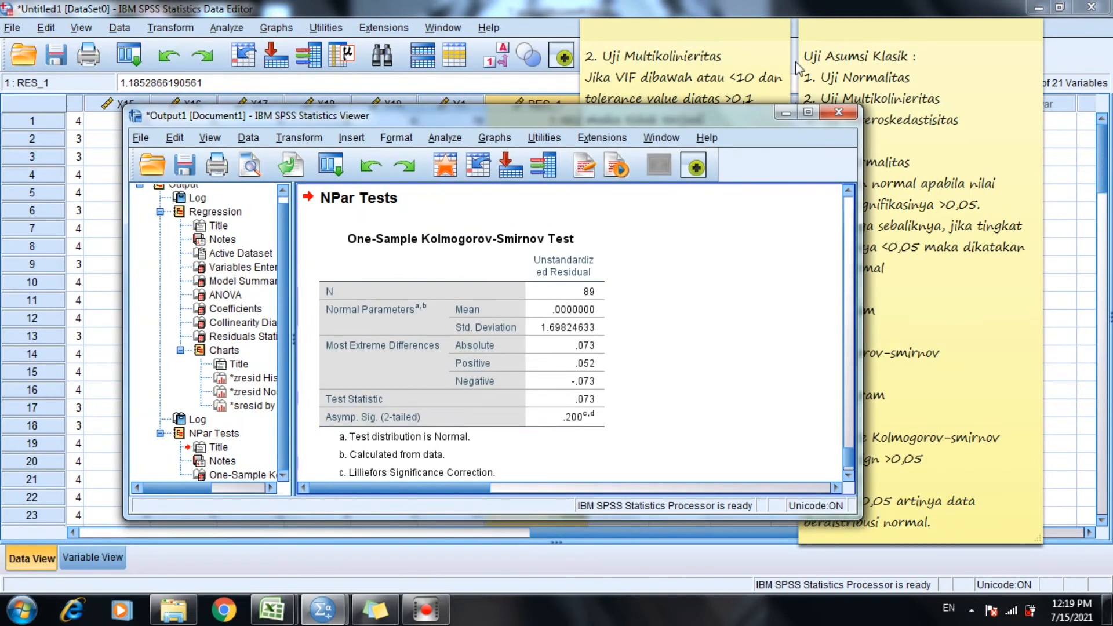
left_click(808, 112)
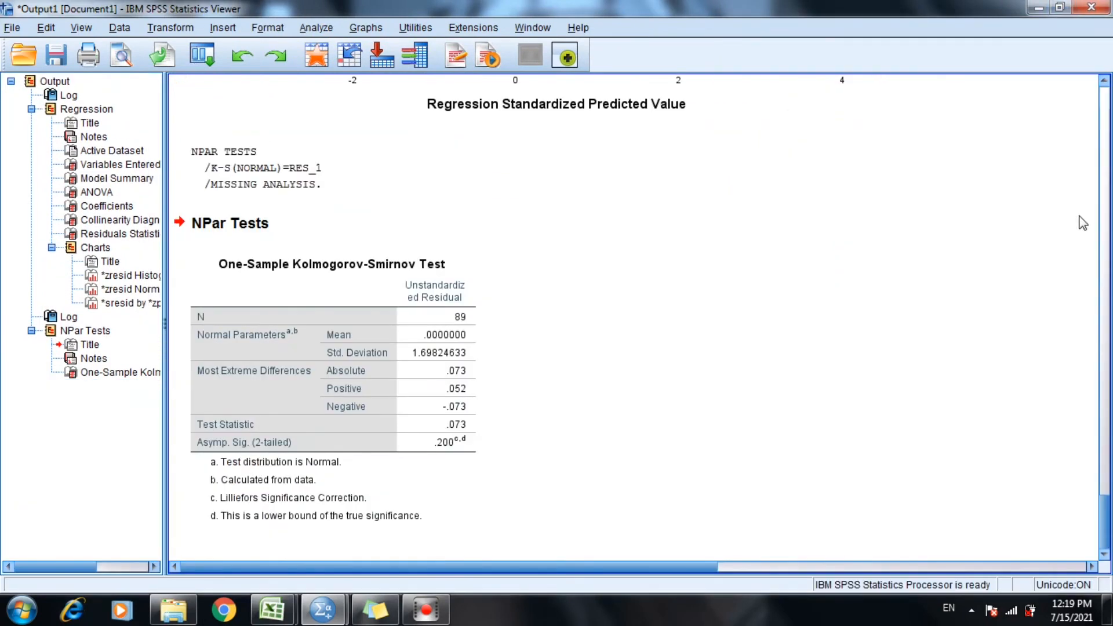
left_click(1108, 233)
left_click_drag(1106, 291, 1094, 233)
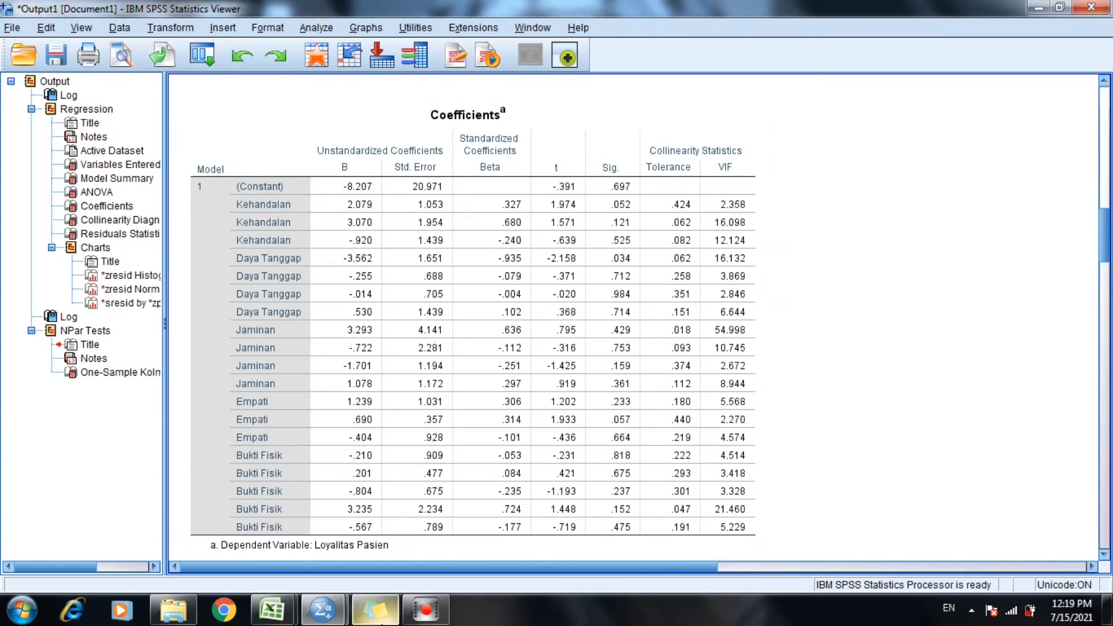
Bring both notes in front, move them clear of the Tolerance and VIF columns, and widen the multicollinearity note.
left_click(376, 610)
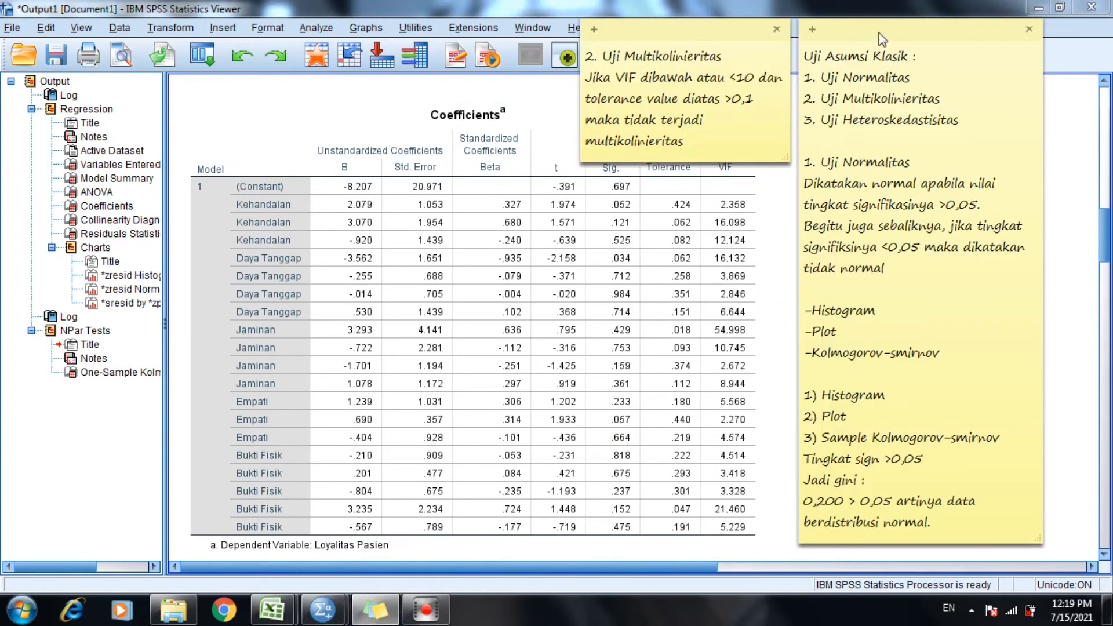
left_click_drag(878, 33, 939, 41)
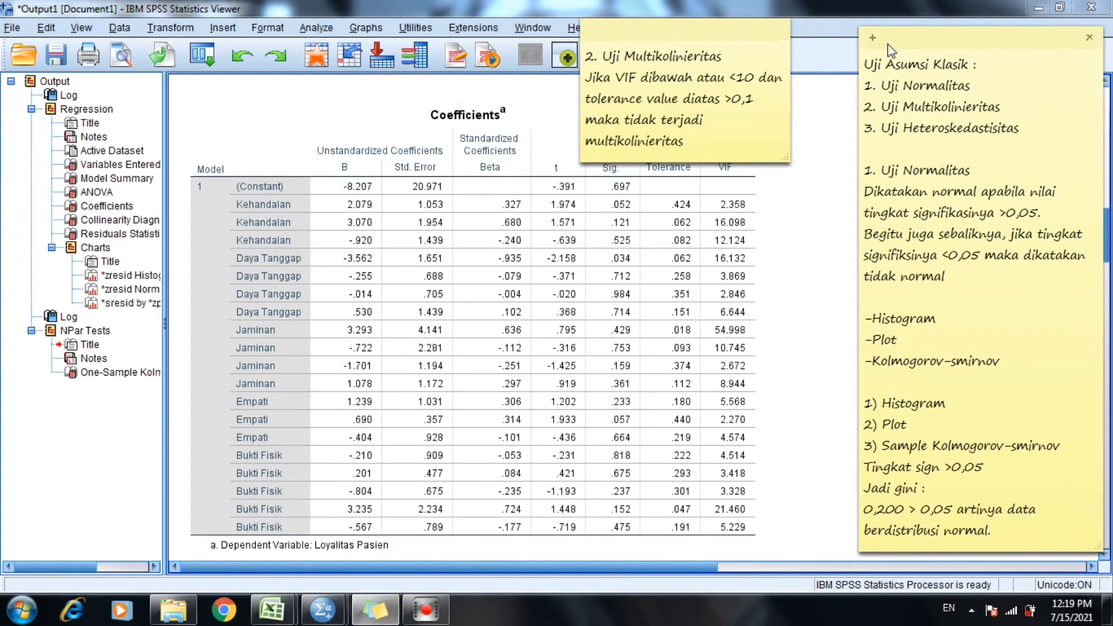
left_click_drag(715, 36, 249, 88)
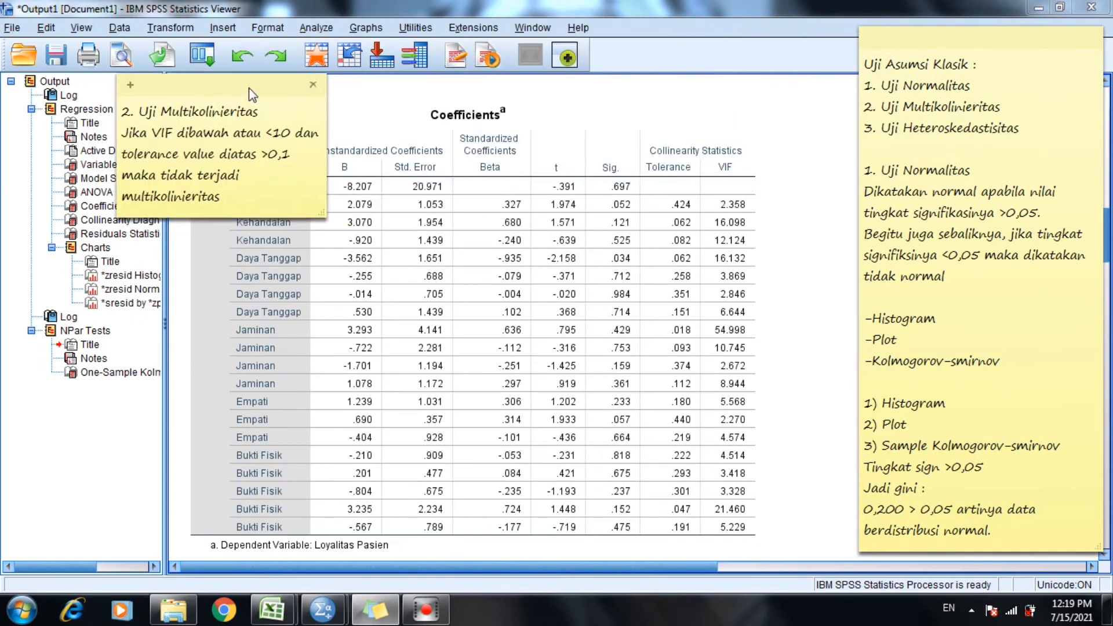
left_click_drag(326, 132, 371, 142)
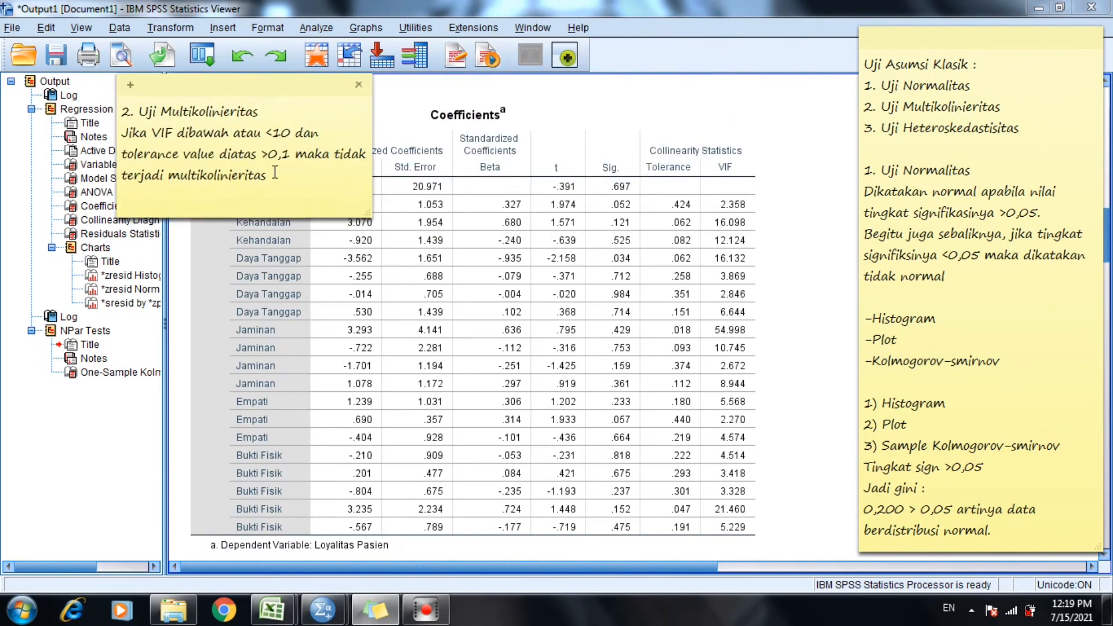
End the multicollinearity criterion with a period and begin a new paragraph below a blank line with "Berdasarkan tabel V diketahui bahwa".
type(".")
key("Return")
key("Return")
type("B")
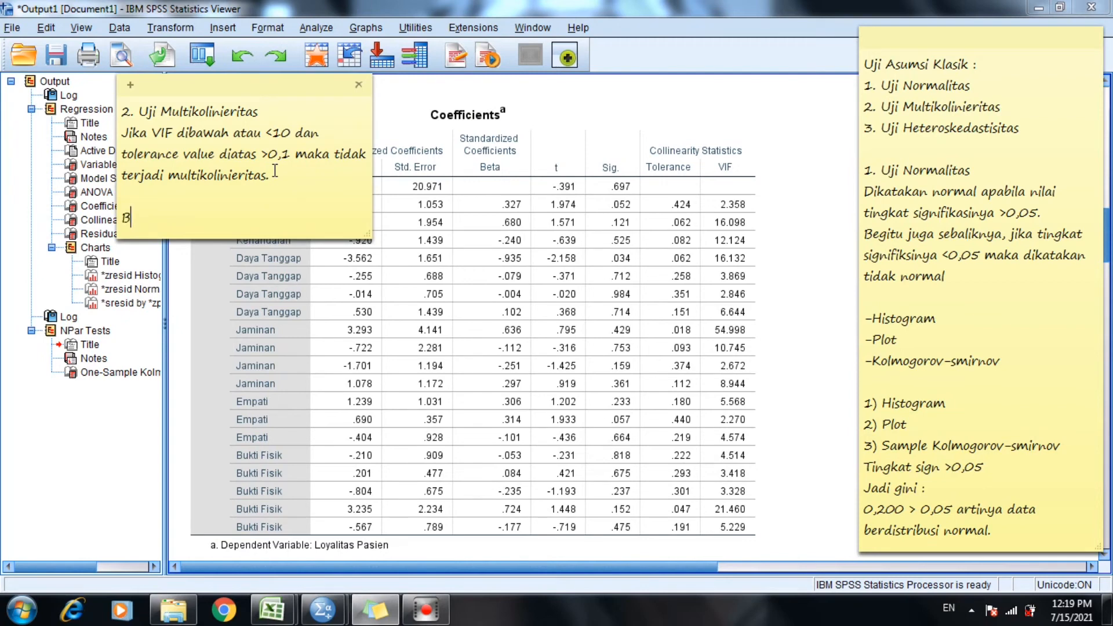
type("erdasarkan tabel V ")
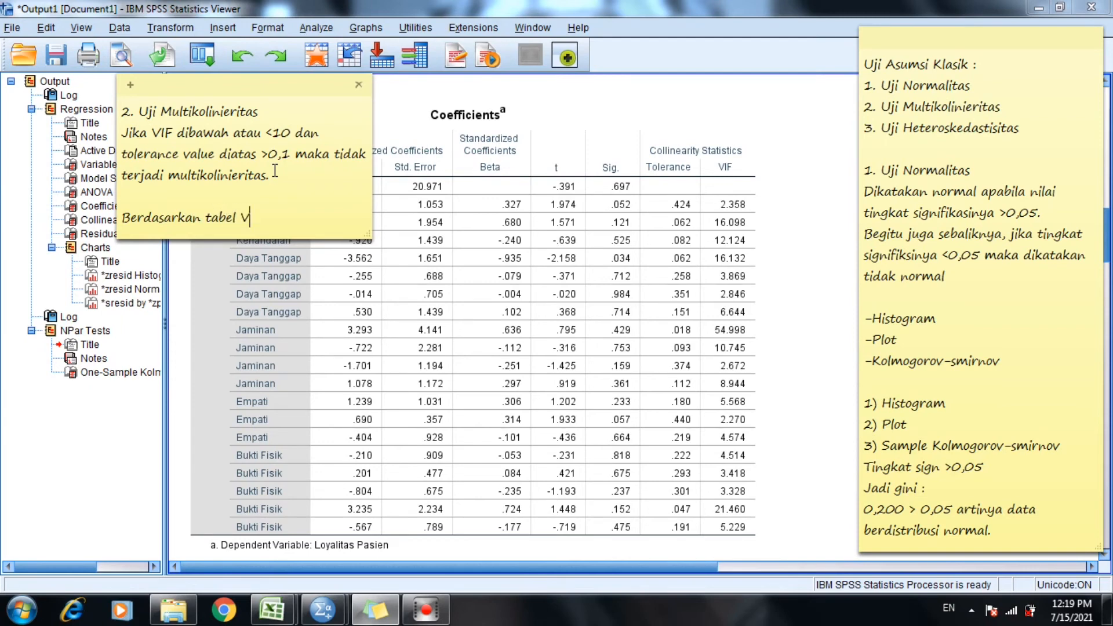
type("diketahui bahwa")
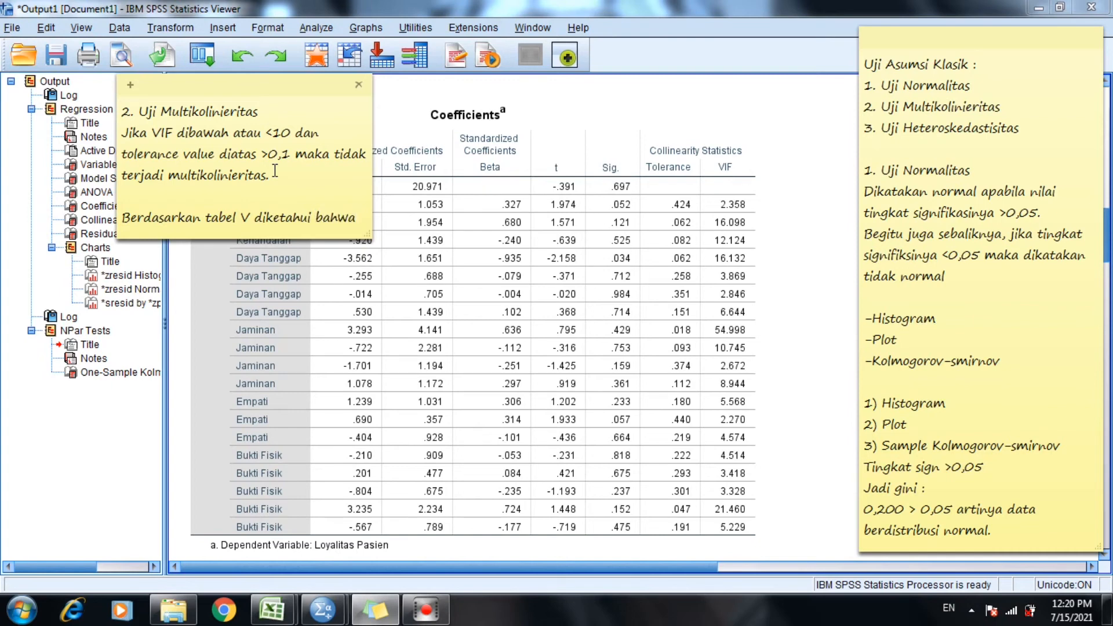
type(" var")
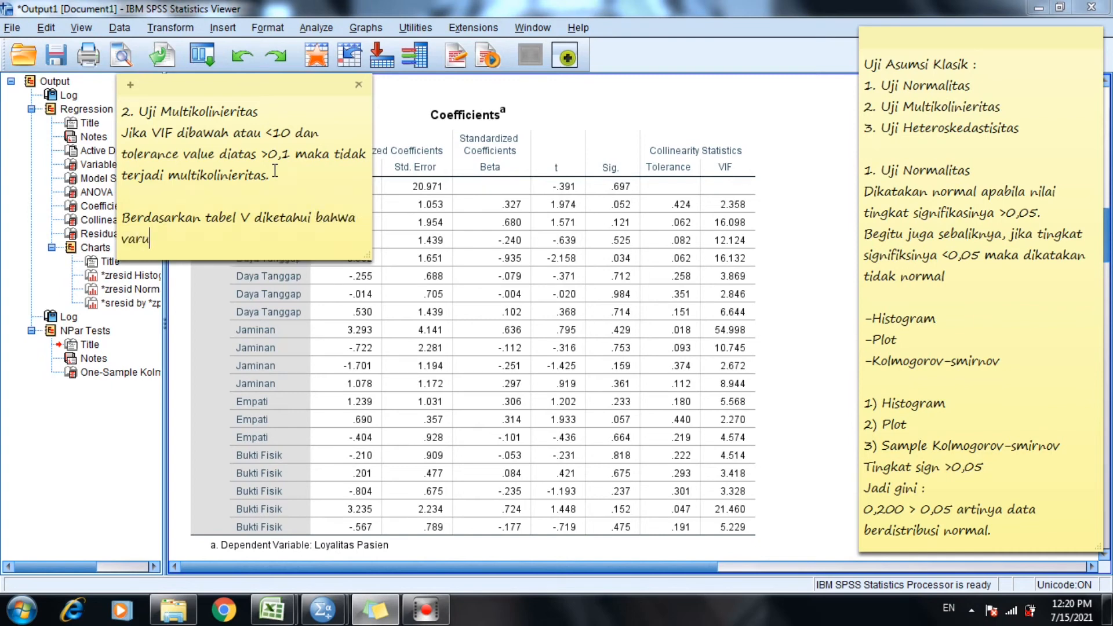
type("iabel harga X1")
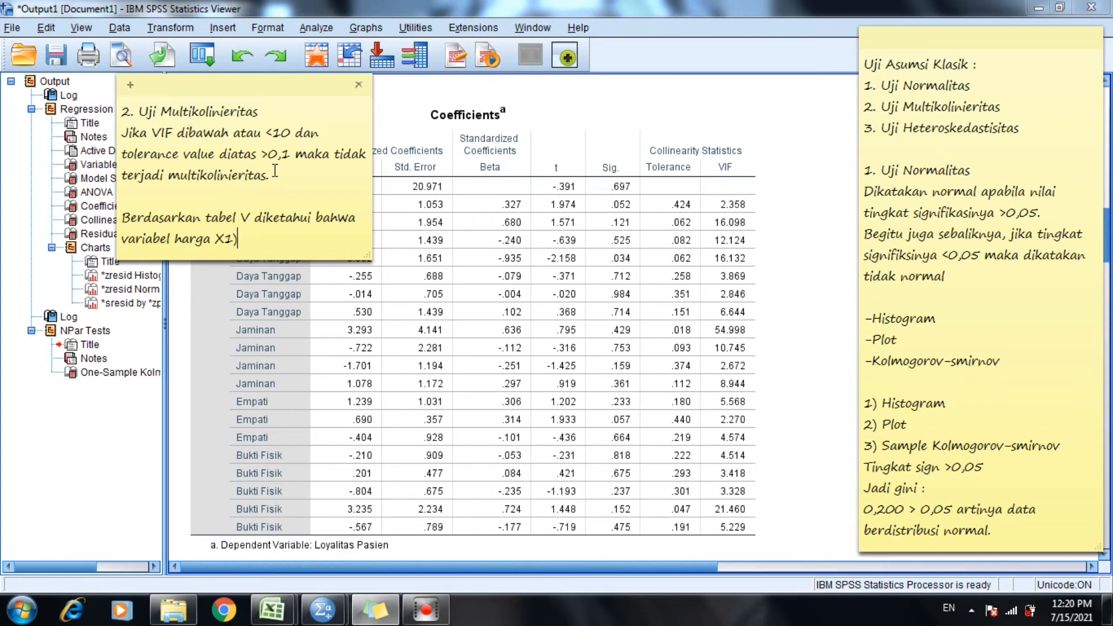
Continue the interpretation sentence with "variabel harga (X1) adalah".
key("Left")
key("Left")
type("(")
key("Right")
type("adalah 2,")
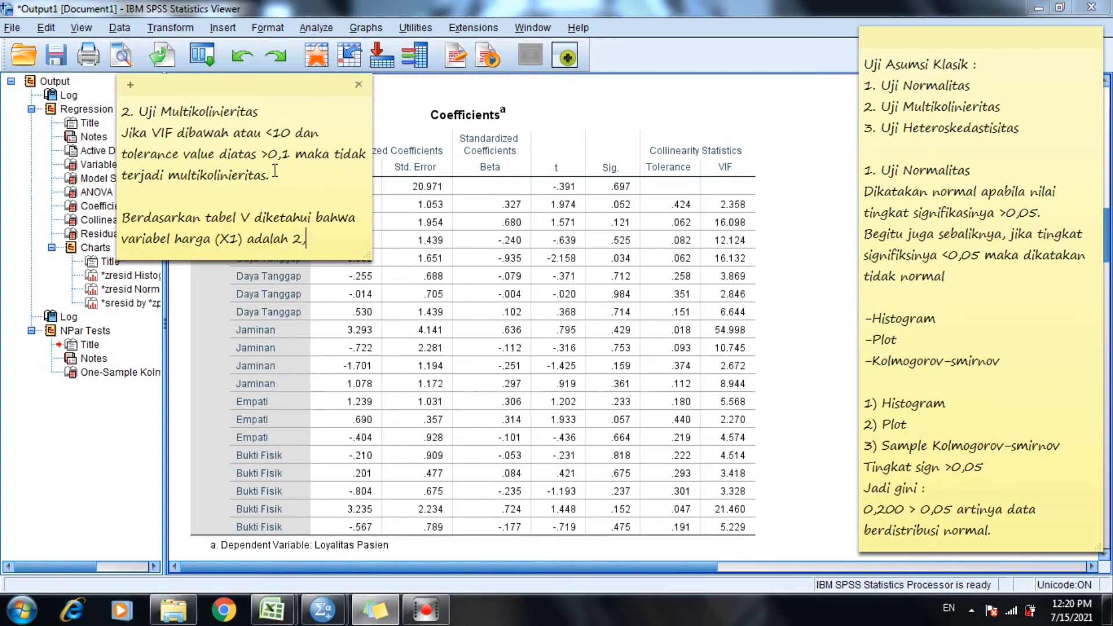
type("368")
Add the first predictor's VIF comparison "2,358 < 10" to the sentence.
key("BackSpace")
key("BackSpace")
type("58")
type("< 10 dan ni")
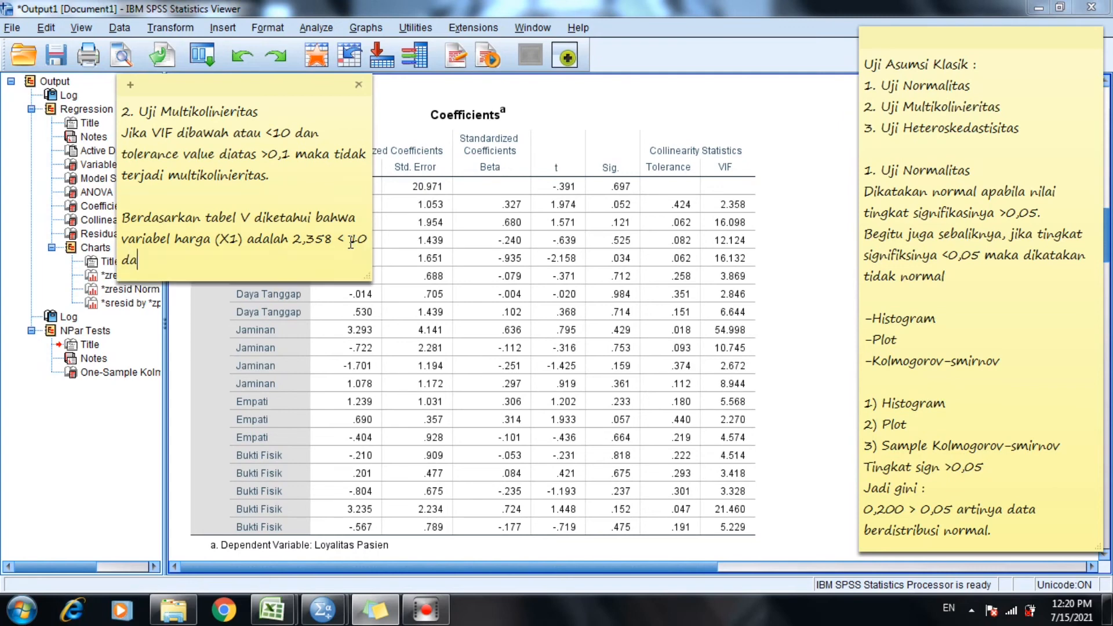
type("lai tolerance value")
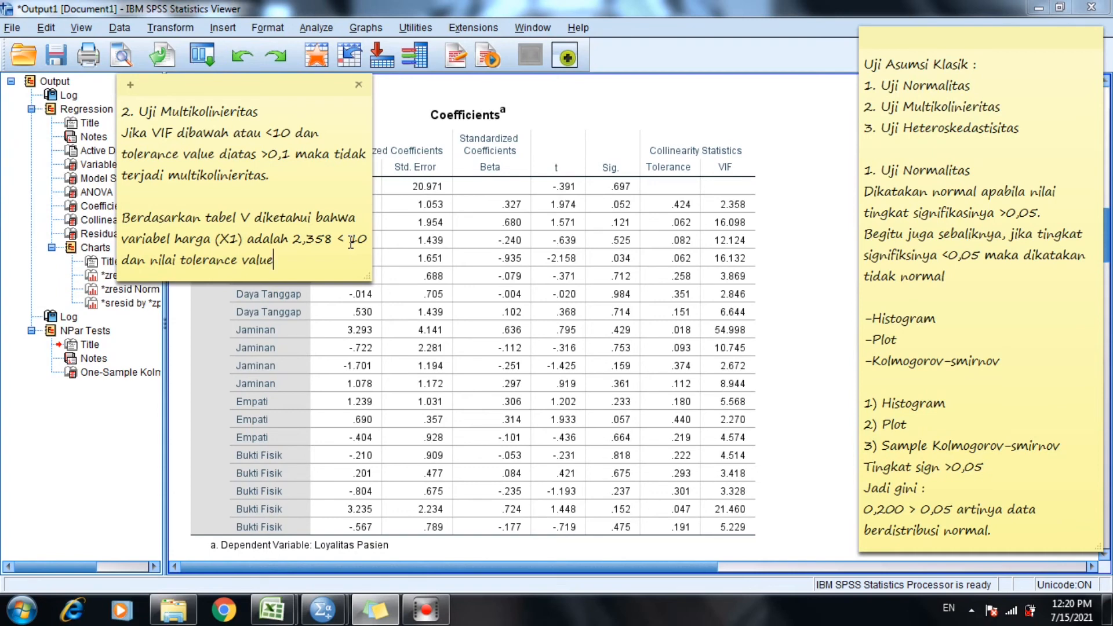
Continue the sentence with the tolerance comparison "dan nilai tolerance value 0,424 > 0,1".
left_click(704, 144)
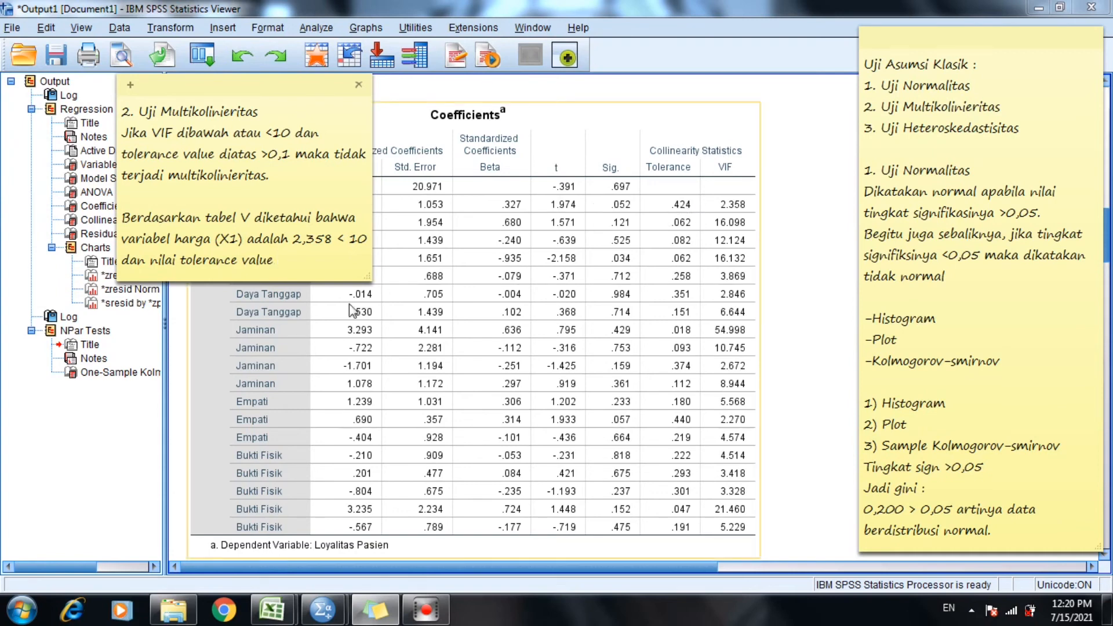
type("0,")
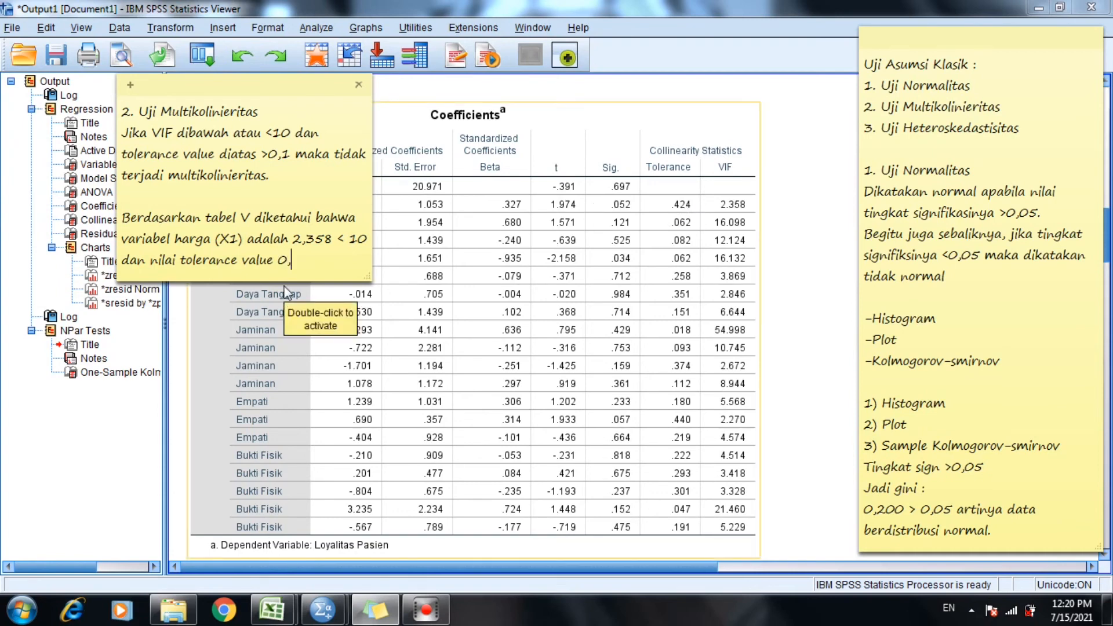
type("424")
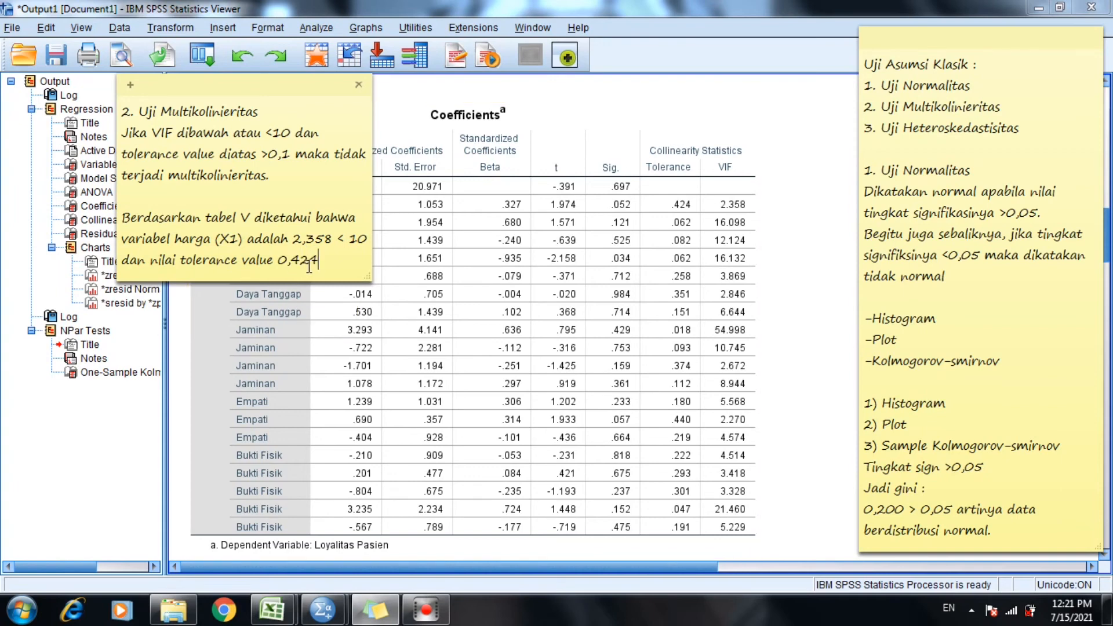
type(" > 0,1 maka")
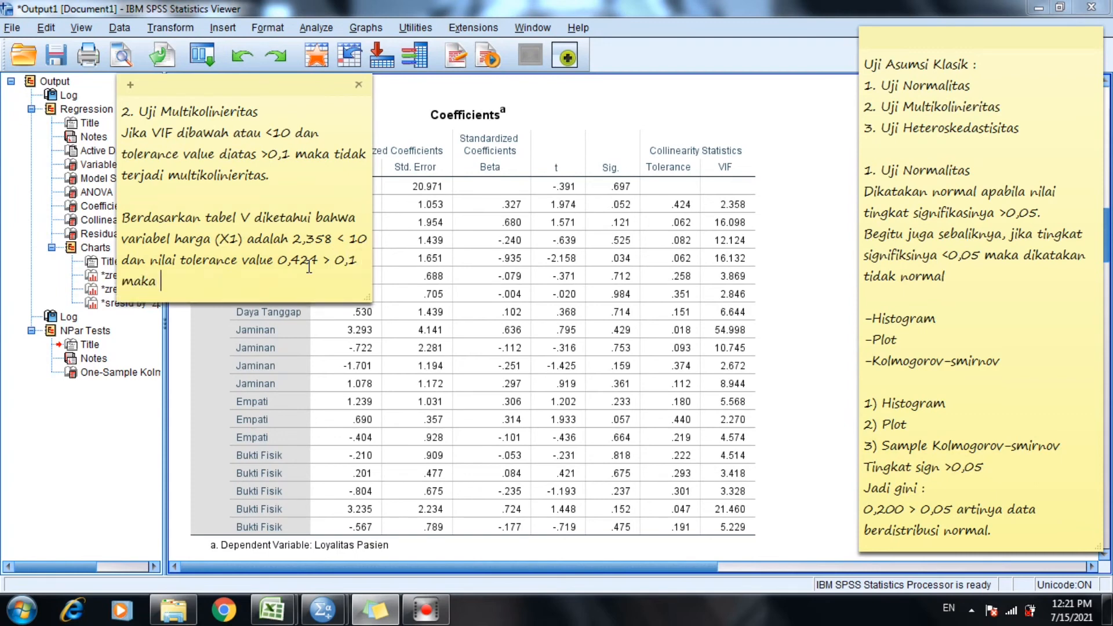
type(" dappat")
Begin the conclusion after the tolerance comparison with "maka data tersebut".
key("BackSpace")
key("BackSpace")
key("BackSpace")
type("at")
key("BackSpace")
key("BackSpace")
key("BackSpace")
key("BackSpace")
type("ta tersebut tidak ")
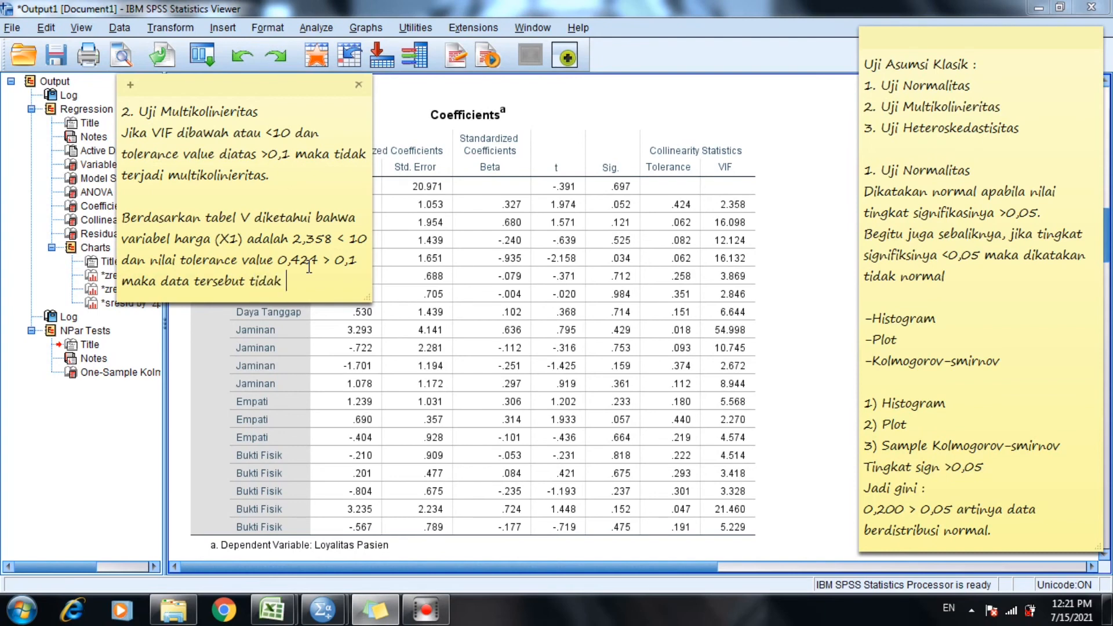
type("terjadi multikoli")
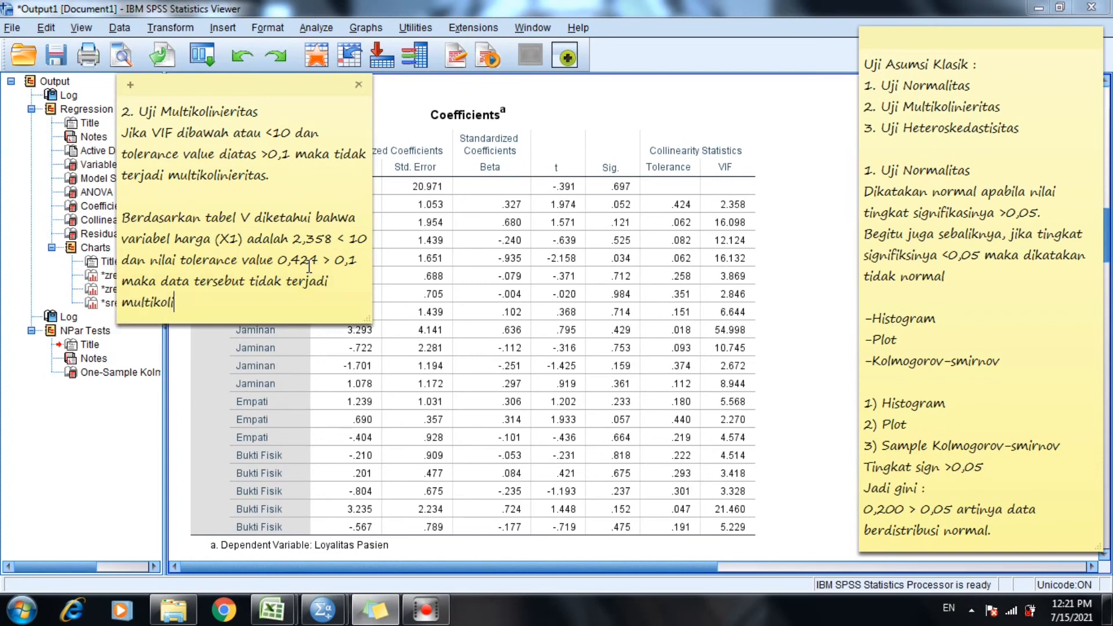
type("nieritas")
Add a blank sticky note, move the multicollinearity note over the normality note, and widen the blank note.
left_click(130, 85)
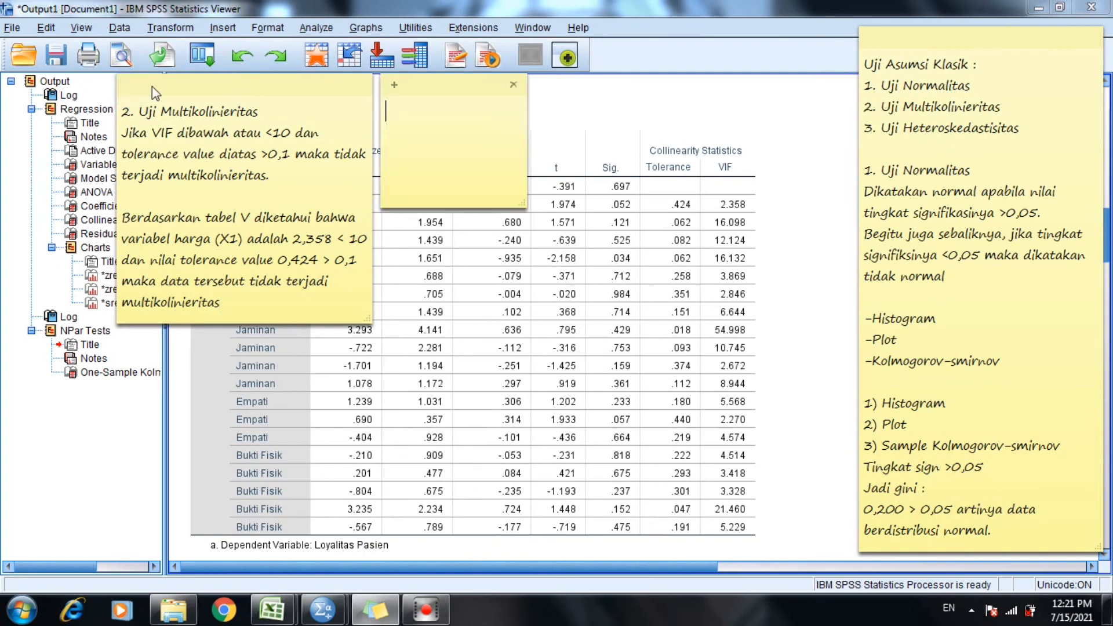
left_click_drag(196, 82, 925, 43)
left_click(557, 200)
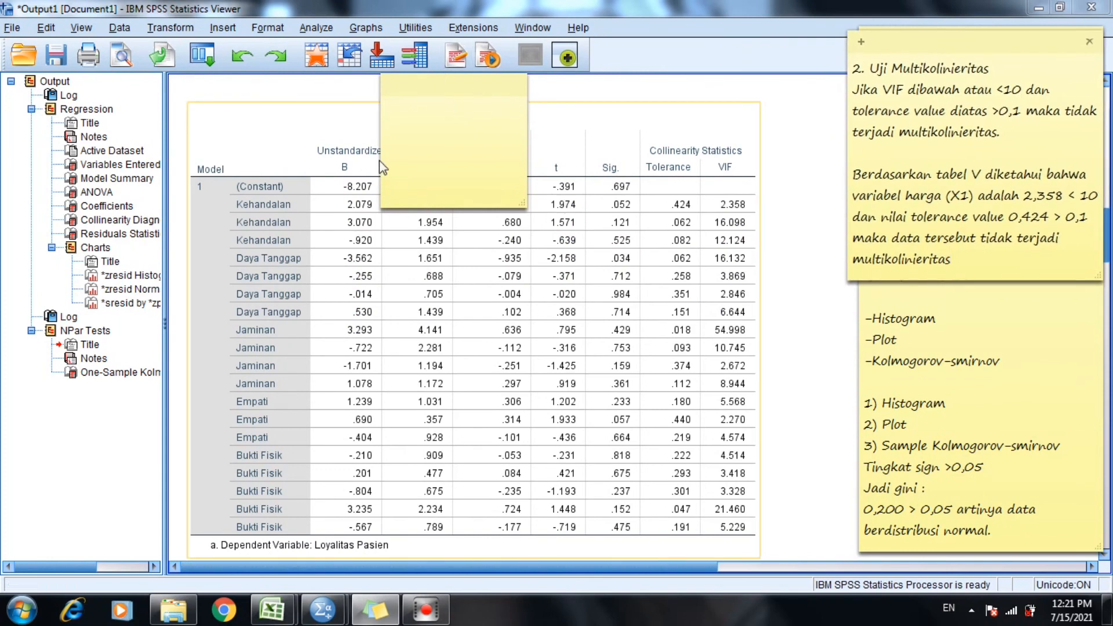
left_click_drag(381, 160, 277, 198)
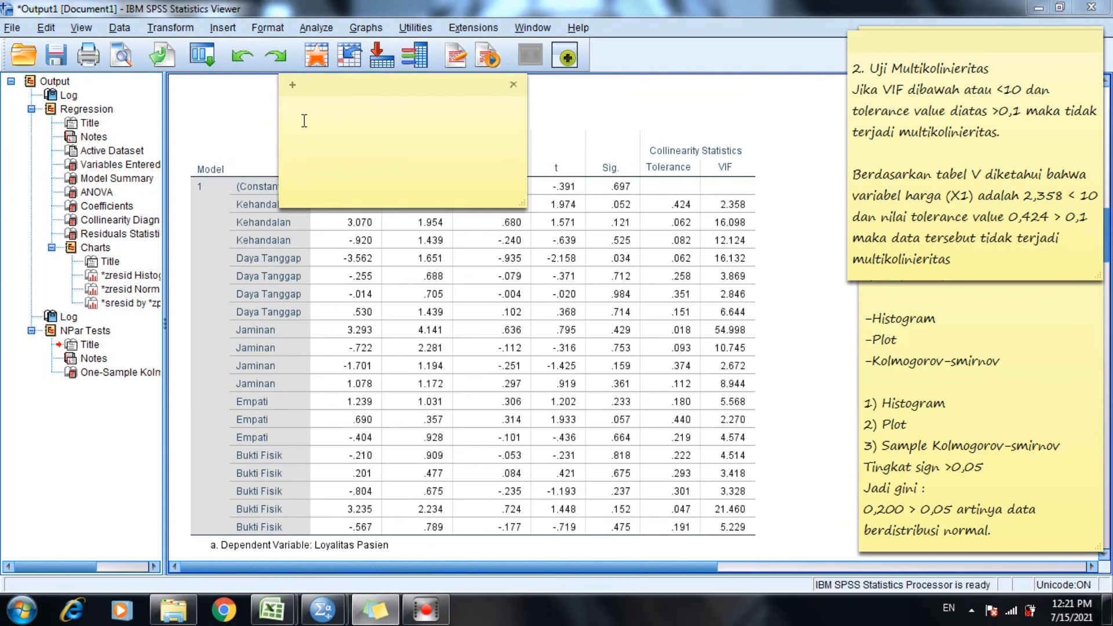
Start the new note with "3." and lower the multicollinearity note so the list of classical assumption tests is uncovered.
type("3.")
left_click_drag(898, 40, 906, 165)
left_click(365, 118)
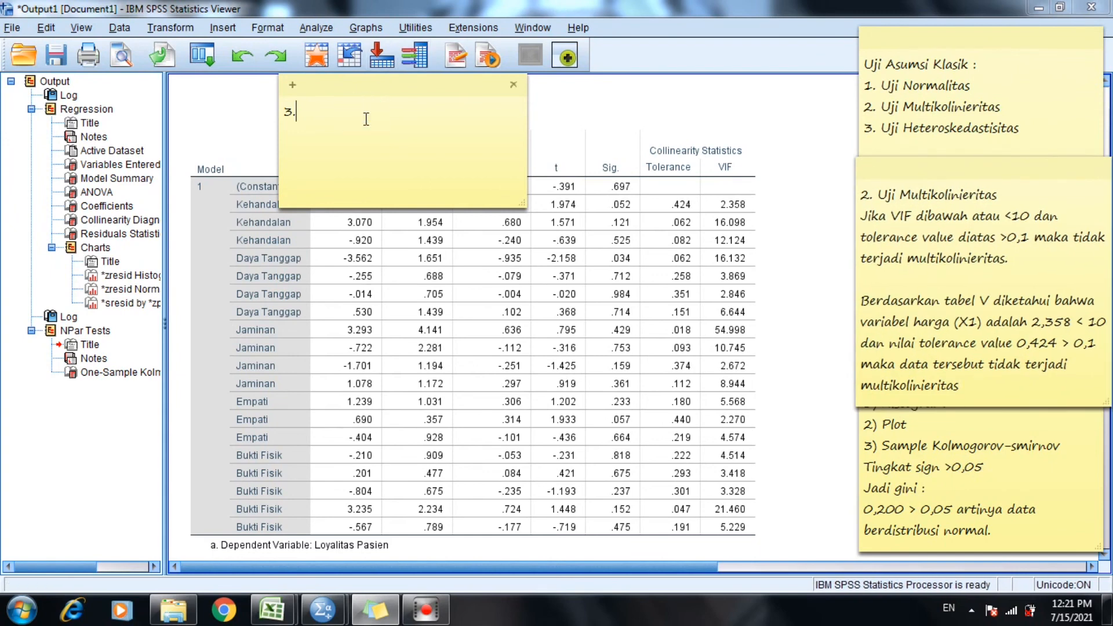
Complete the new note's heading as "3. Uji Heteroskedastisitas", start a line below it, and shift the note off the Coefficients title.
type("Uji Heteroskedastid")
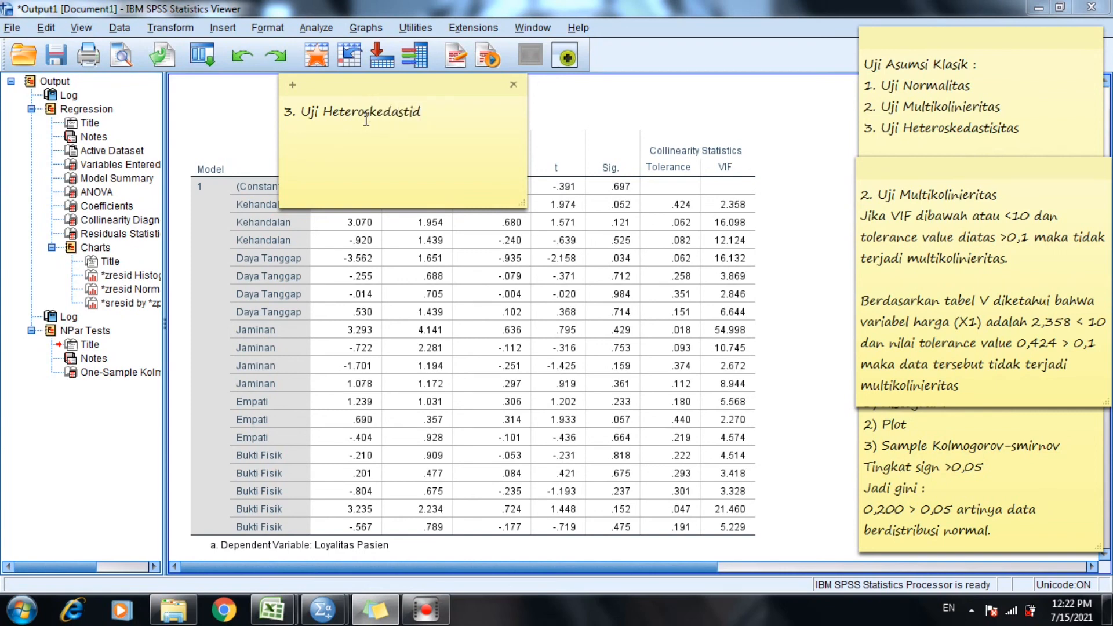
type("=")
key("BackSpace")
key("BackSpace")
type("sitas")
key("Return")
left_click_drag(350, 92, 280, 98)
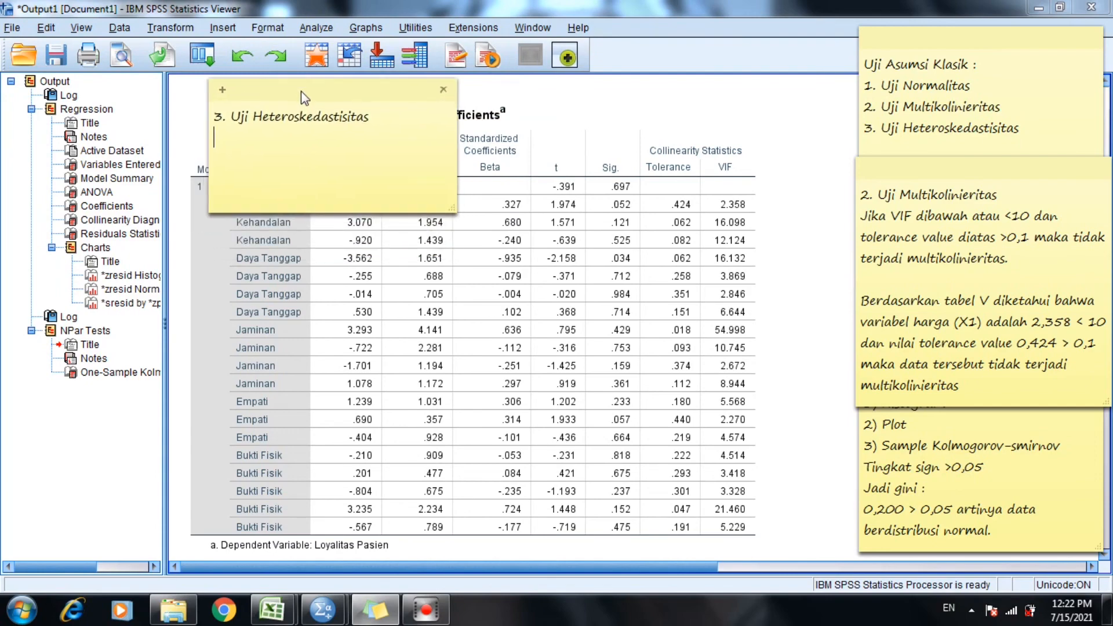
Hide the sticky notes and examine the regression's residual Scatterplot and Normal P-P Plot in the output.
left_click(394, 611)
left_click(1103, 244)
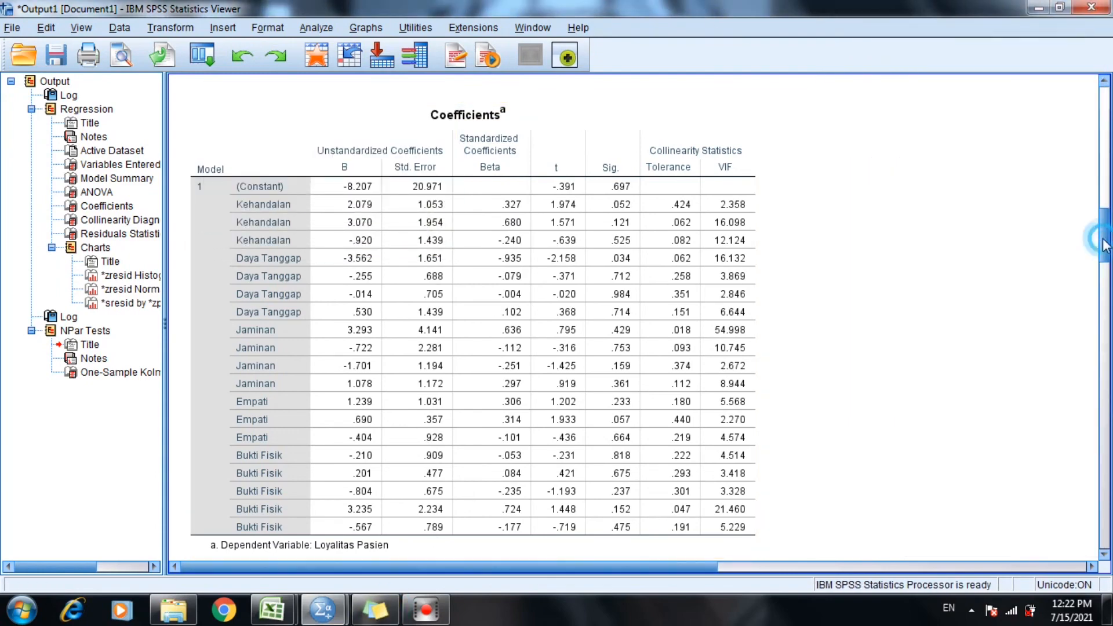
left_click_drag(1104, 244, 1103, 364)
scroll(863, 342, "up", 10)
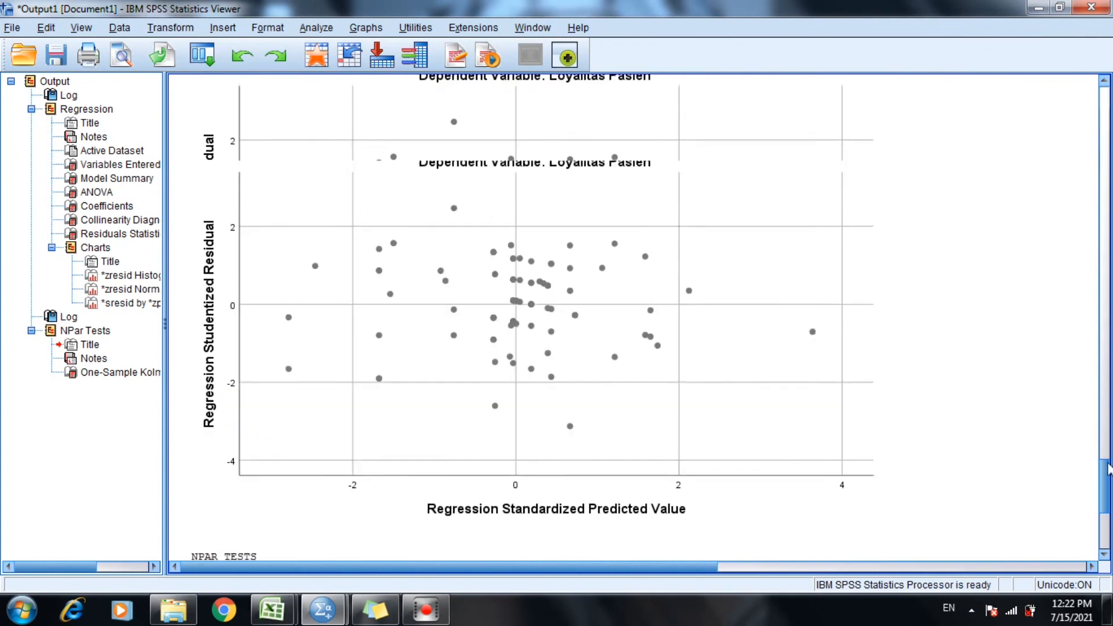
scroll(864, 342, "down", 4)
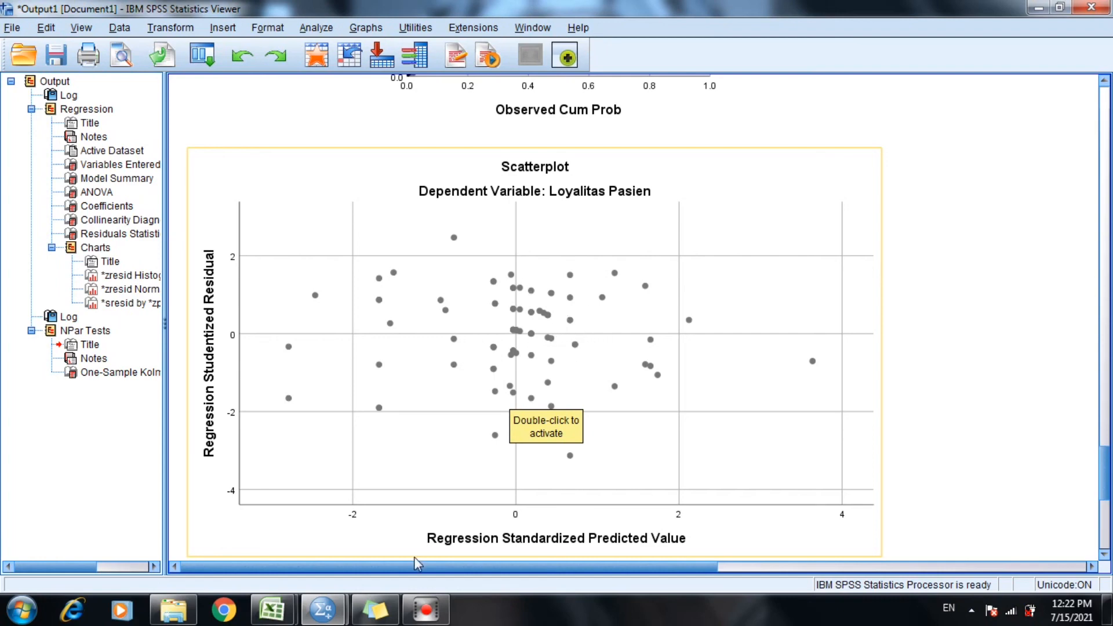
mouse_move(399, 608)
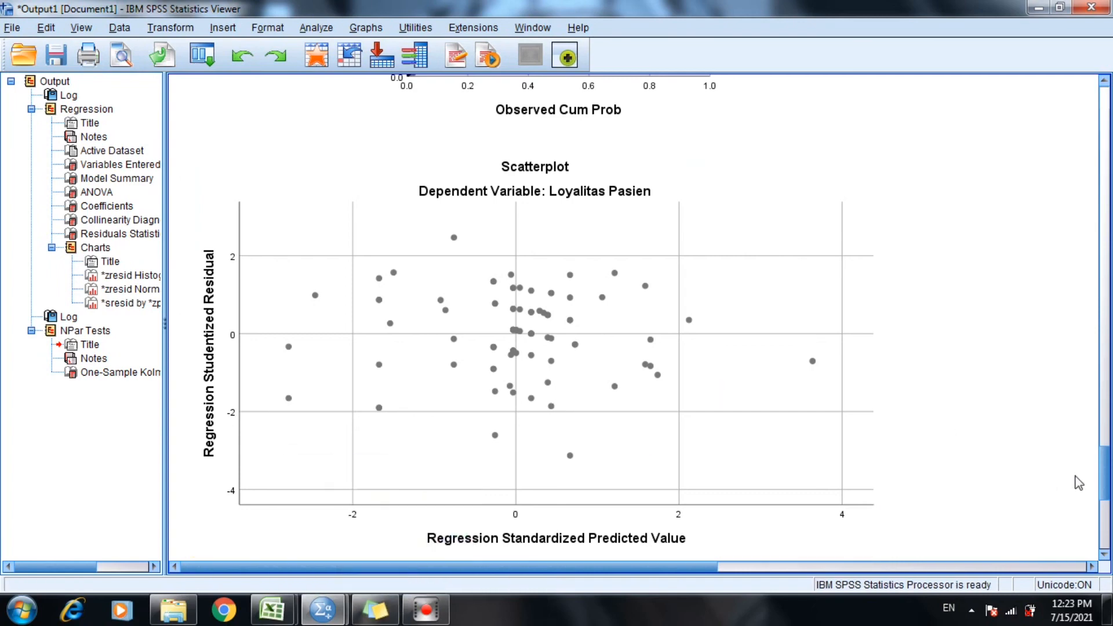
left_click_drag(1102, 478, 1101, 429)
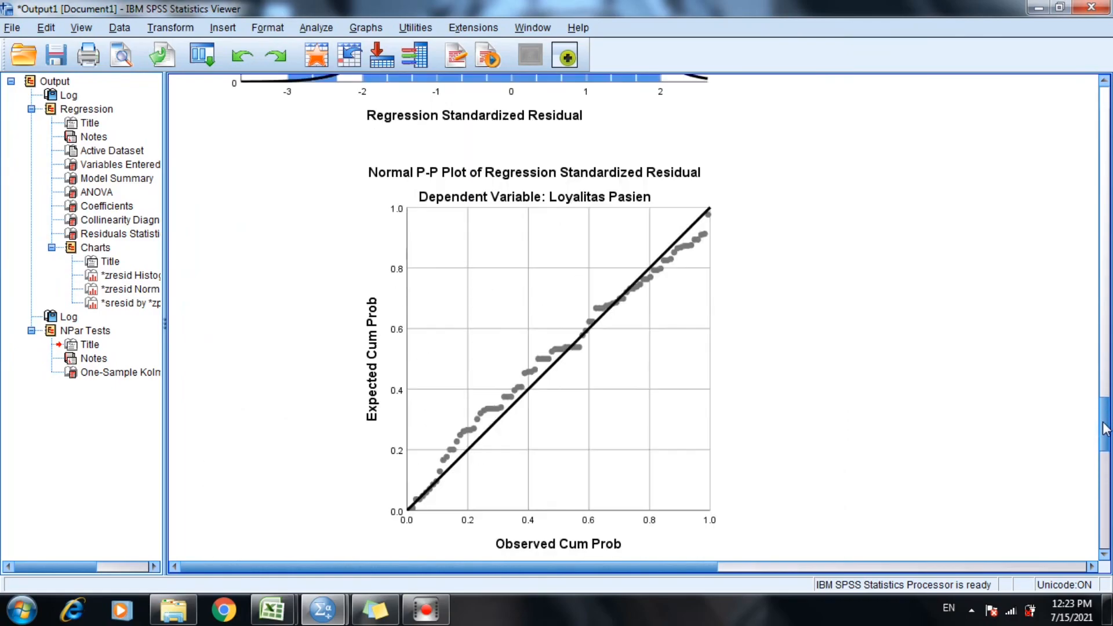